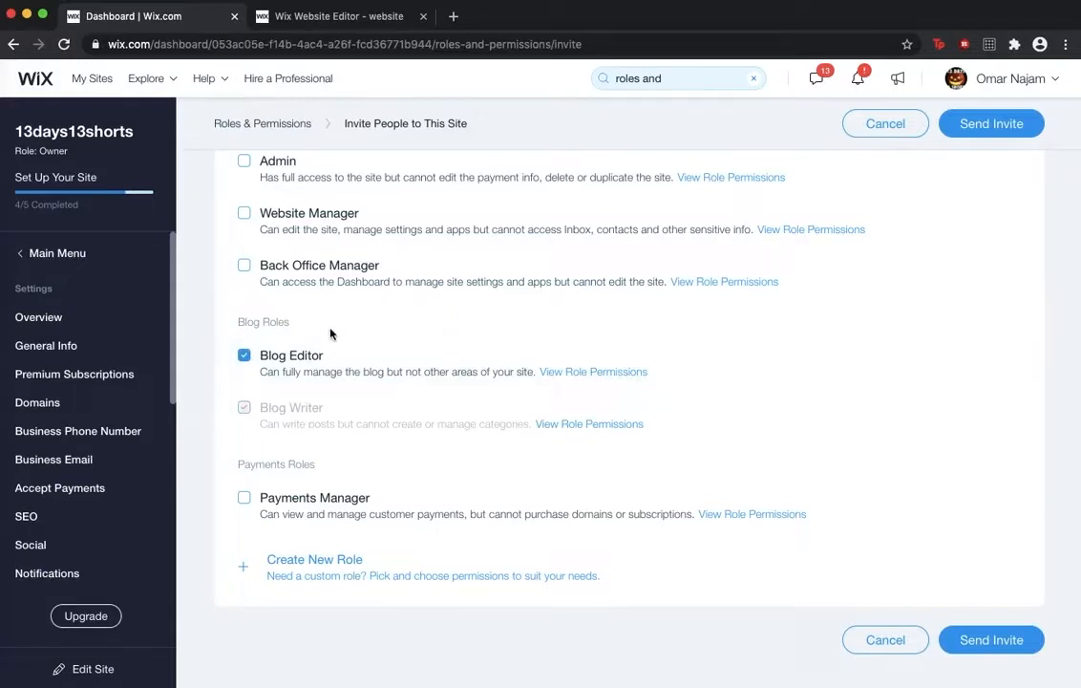
Change the invitee's role from Blog Editor to Blog Writer and send the invitation.
left_click(244, 357)
left_click(245, 408)
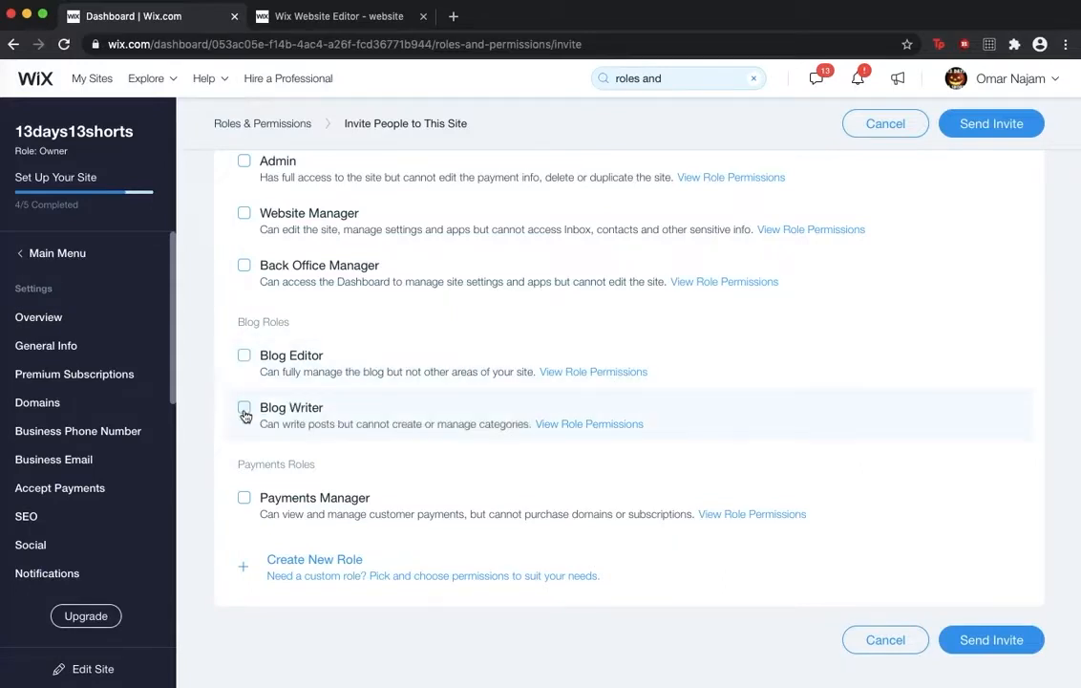
scroll(841, 258, "up", 5)
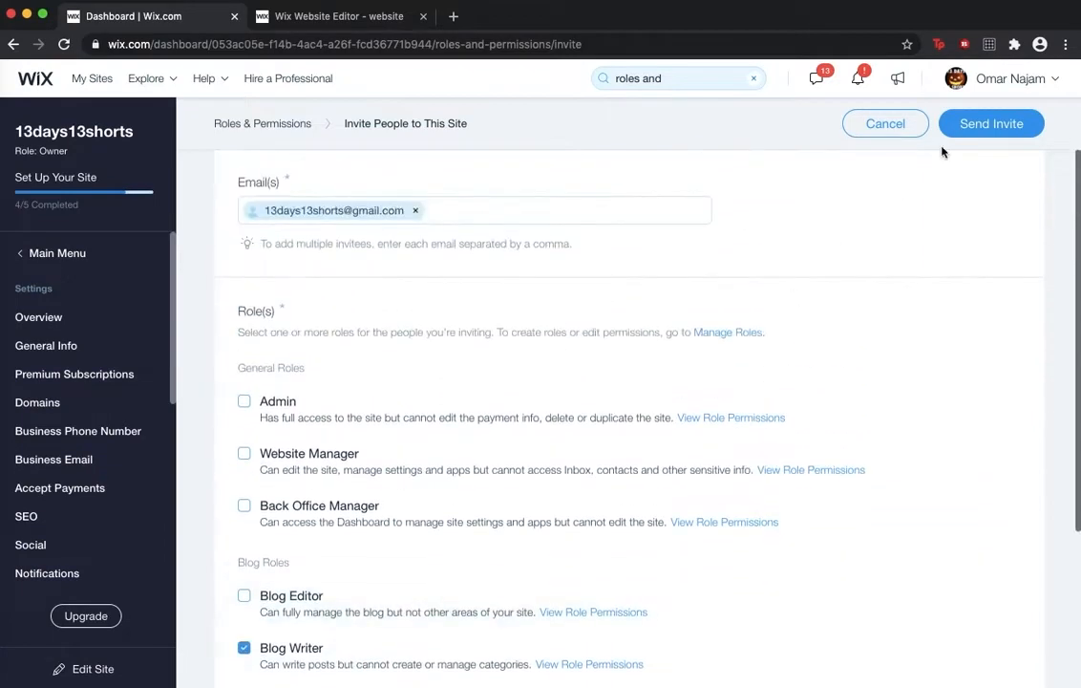
left_click(1006, 134)
left_click(724, 469)
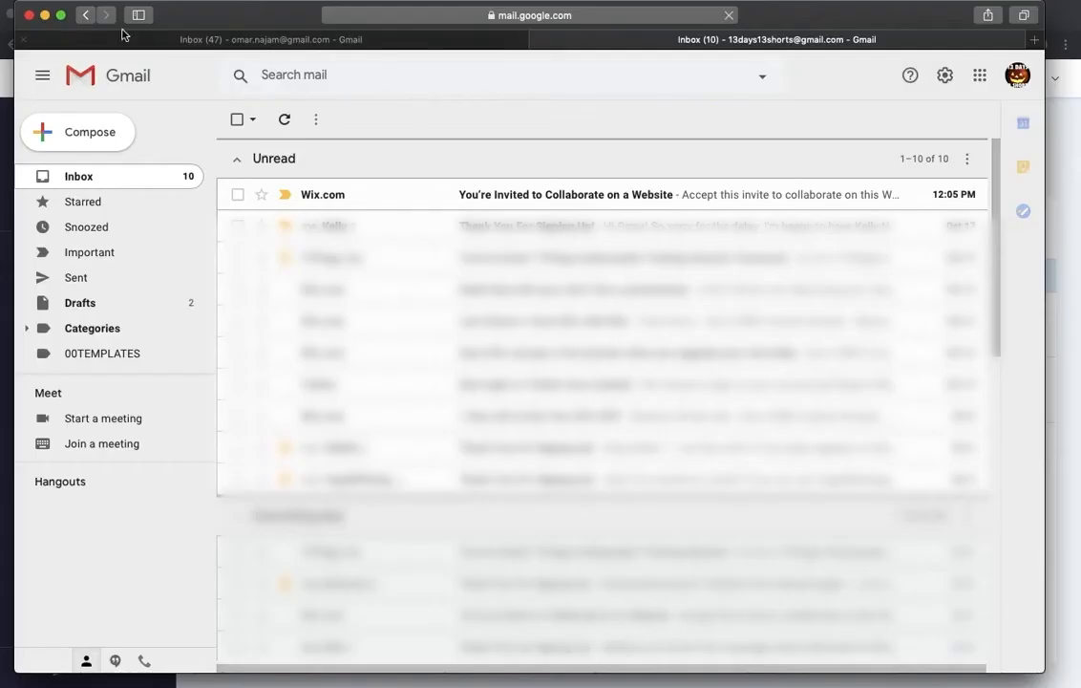
Switch to the invitee's Gmail inbox, open the Wix email inviting them to collaborate on a website, and accept the invitation.
left_click(24, 43)
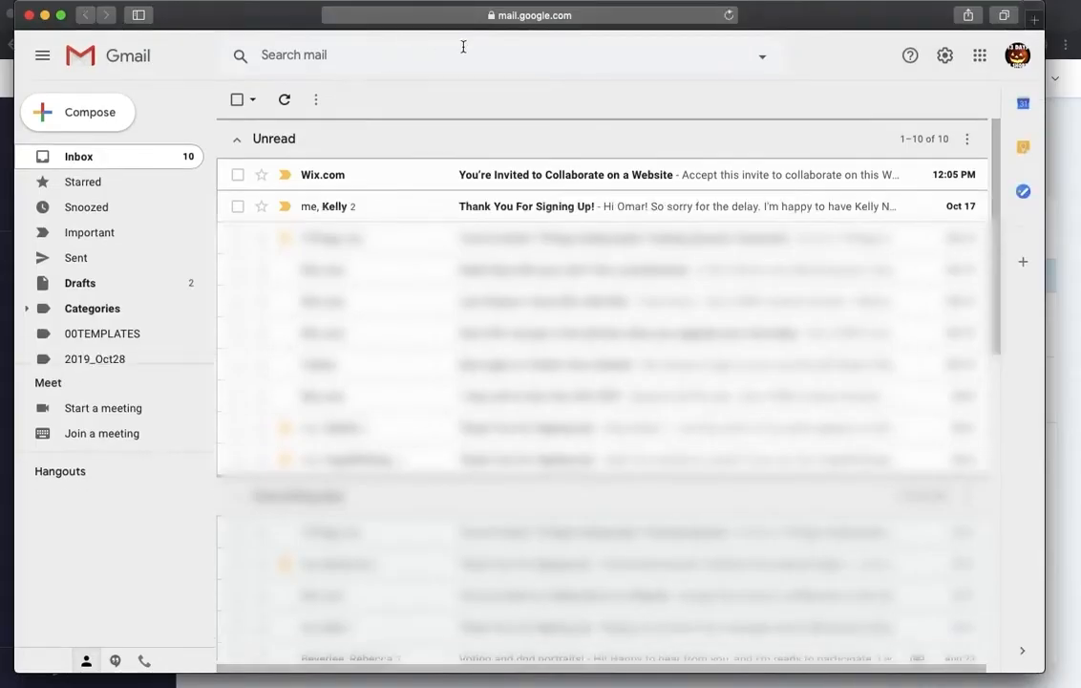
left_click(424, 179)
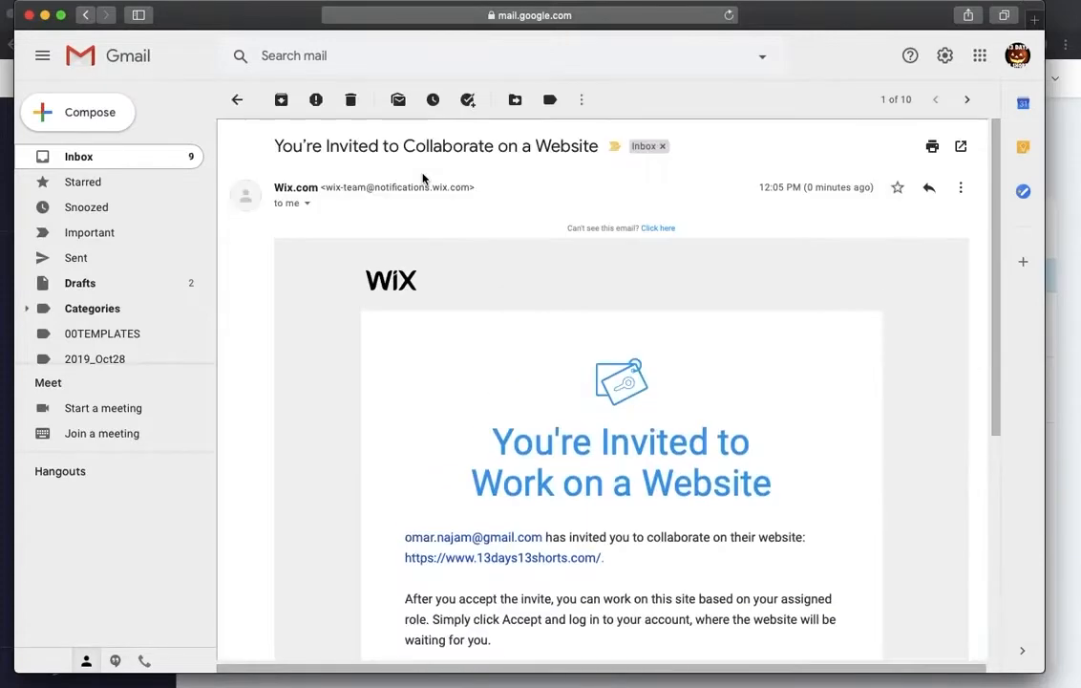
scroll(343, 382, "down", 5)
scroll(351, 393, "down", 1)
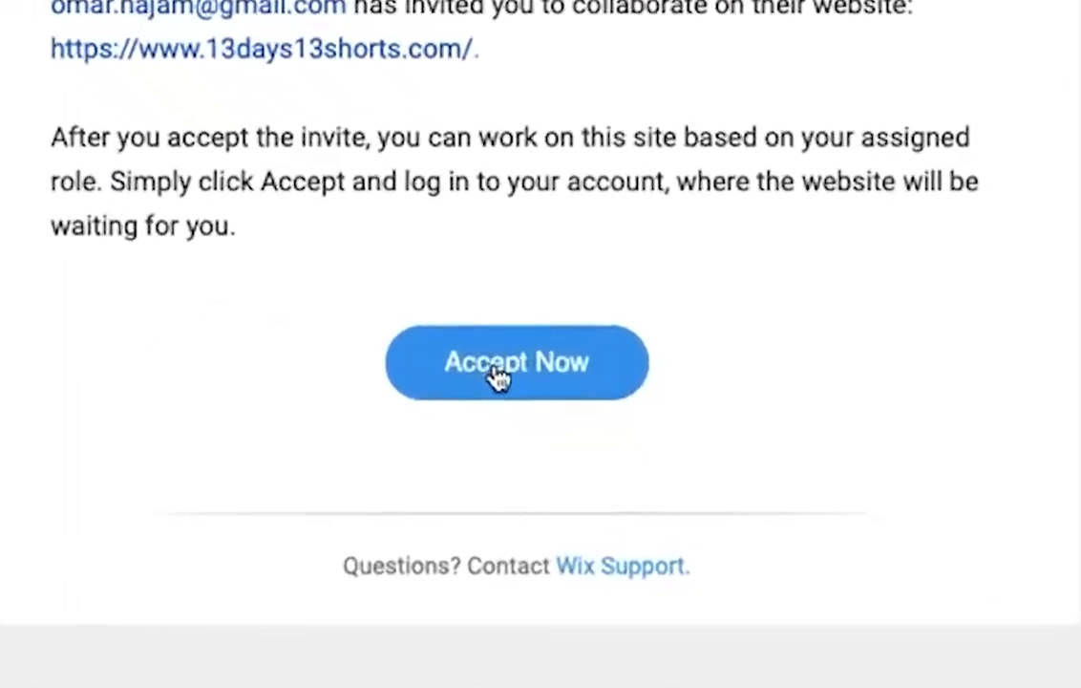
left_click(496, 377)
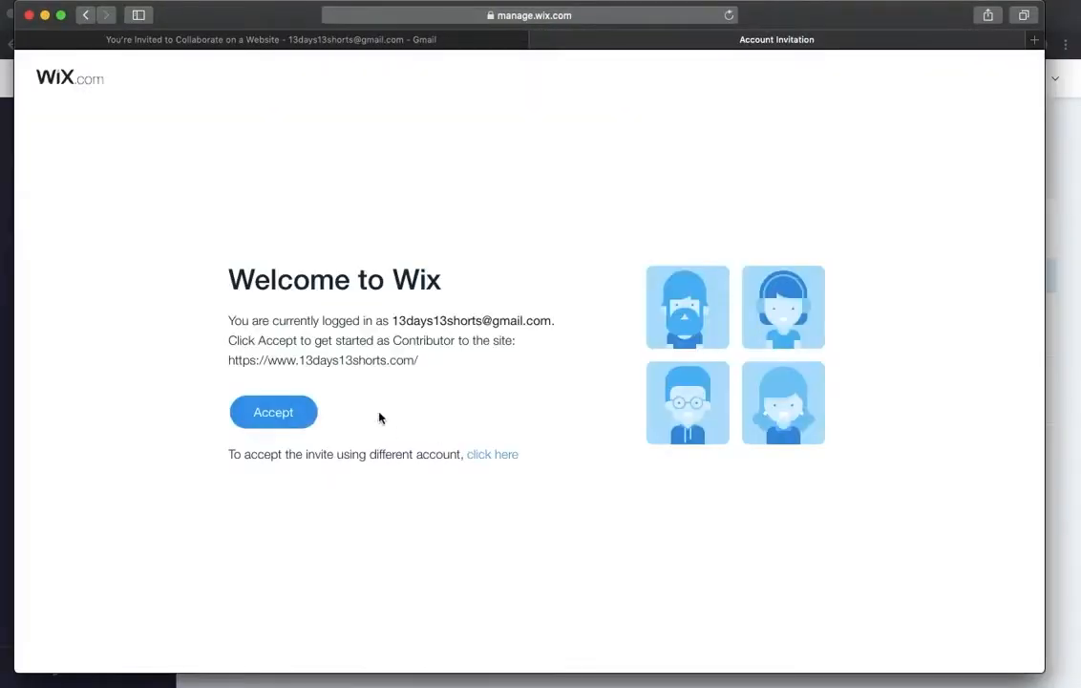
left_click(296, 417)
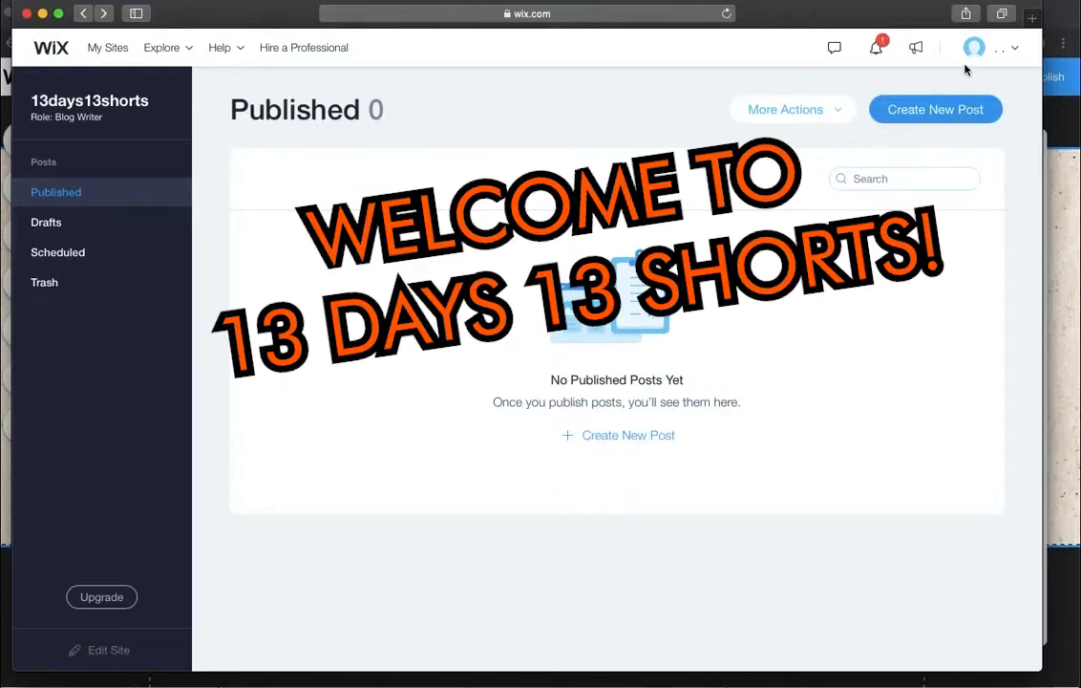
In the account settings, set the first name to "13 Days" and last name to "13 Shorts", and upload QO2E1HEM_400x400.jpg as the profile image.
left_click(1003, 54)
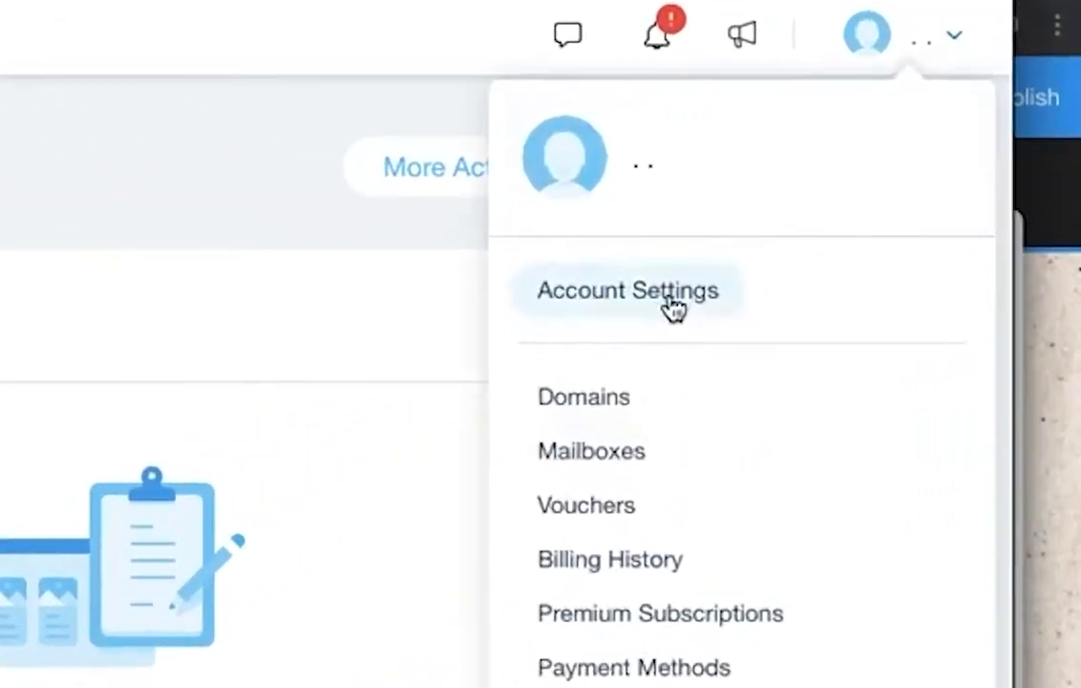
left_click(672, 303)
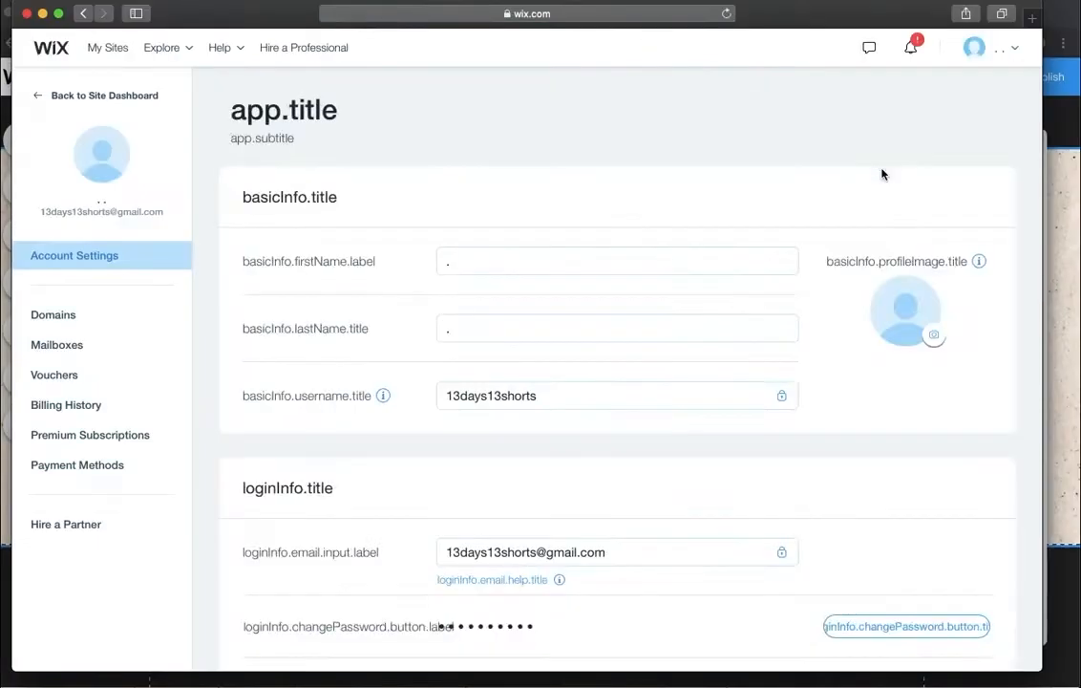
left_click(659, 266)
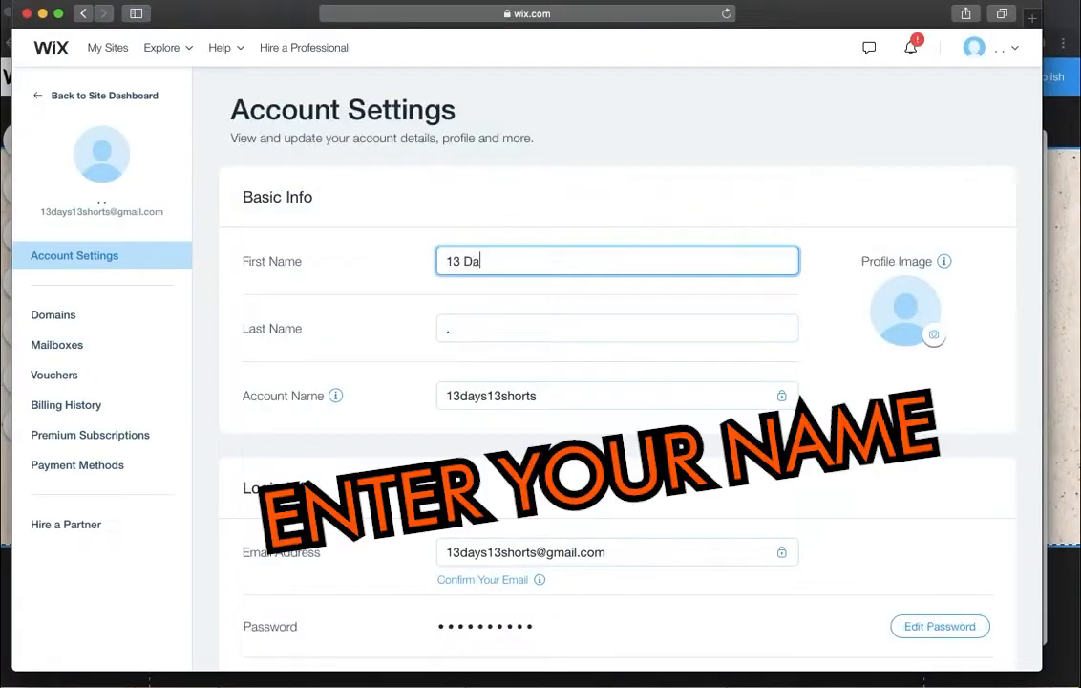
type("Days")
key("Tab")
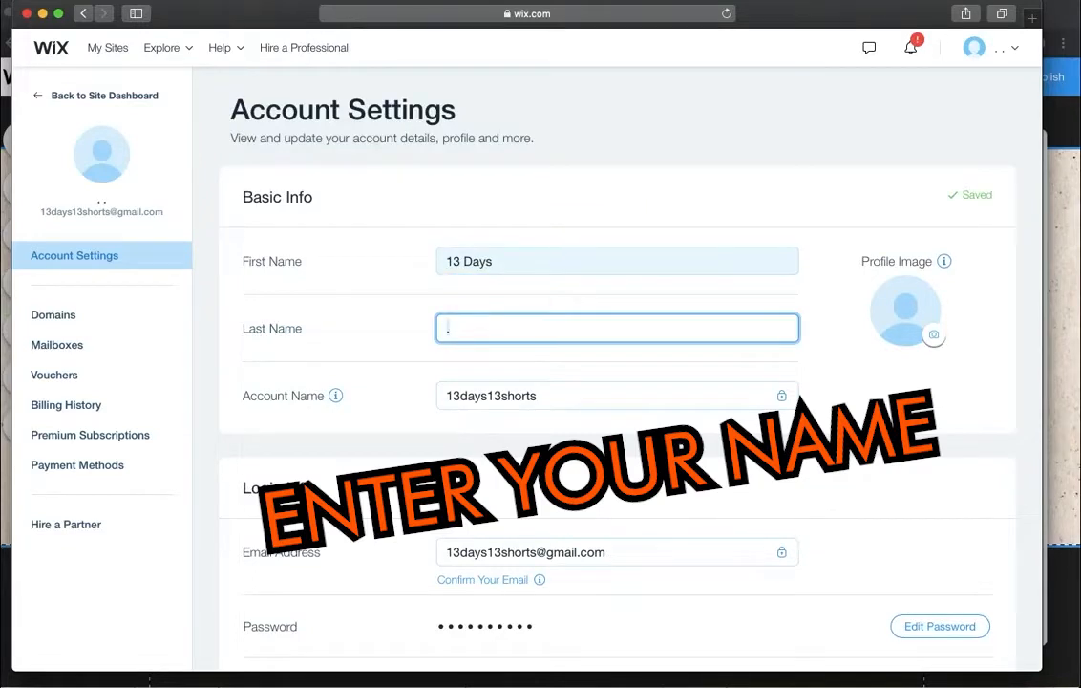
type("13 Shorts")
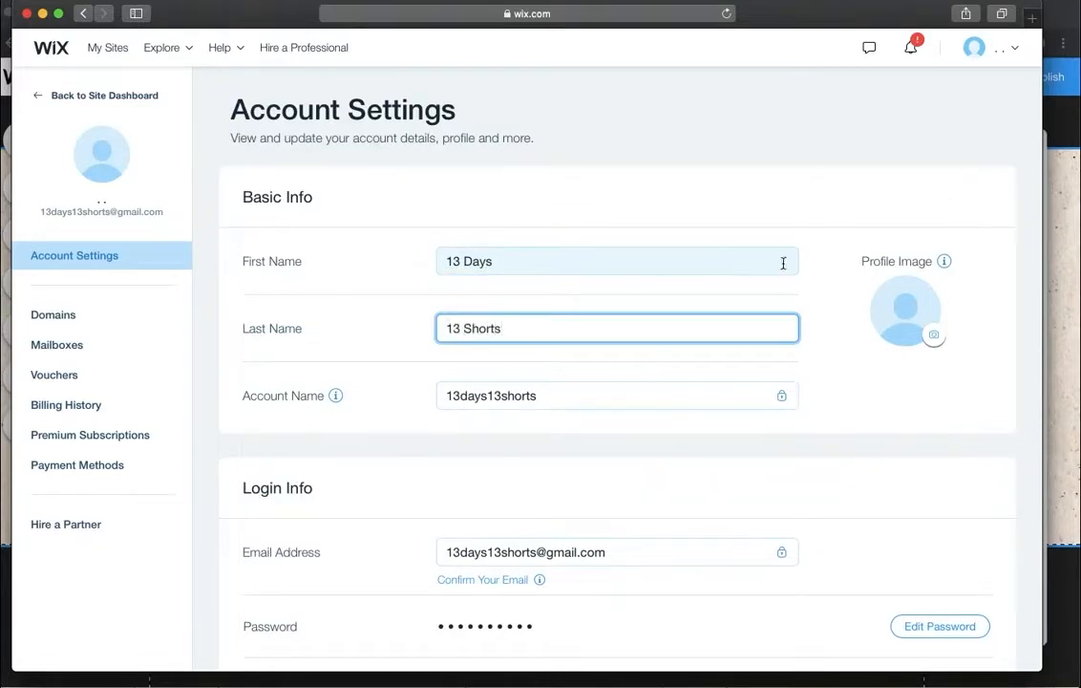
left_click(936, 334)
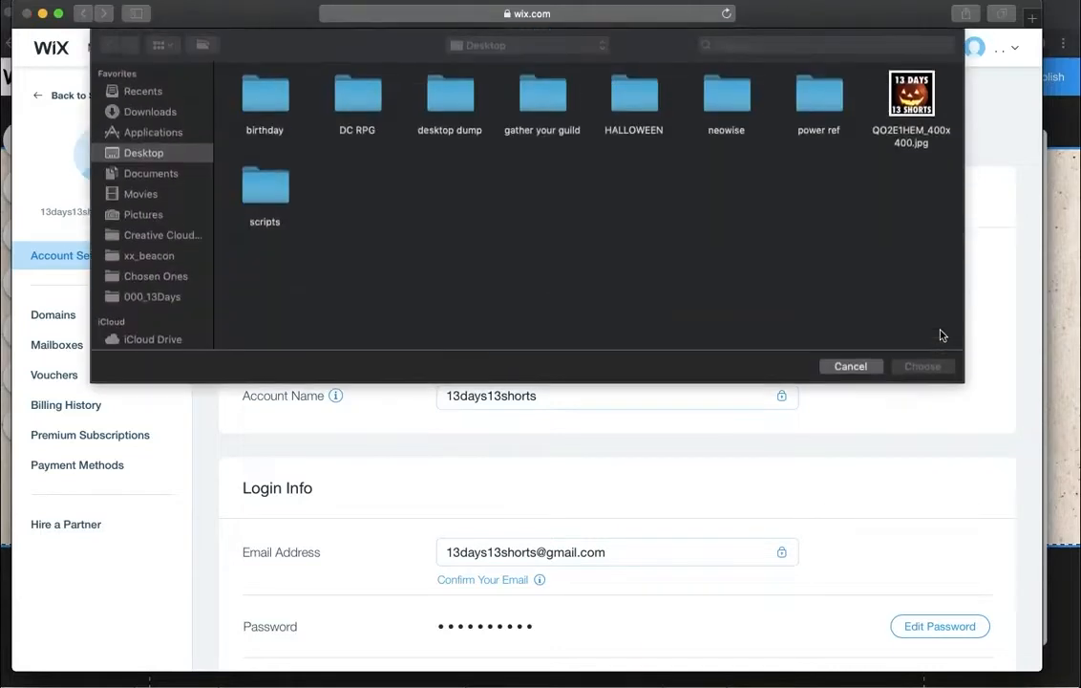
double_click(915, 145)
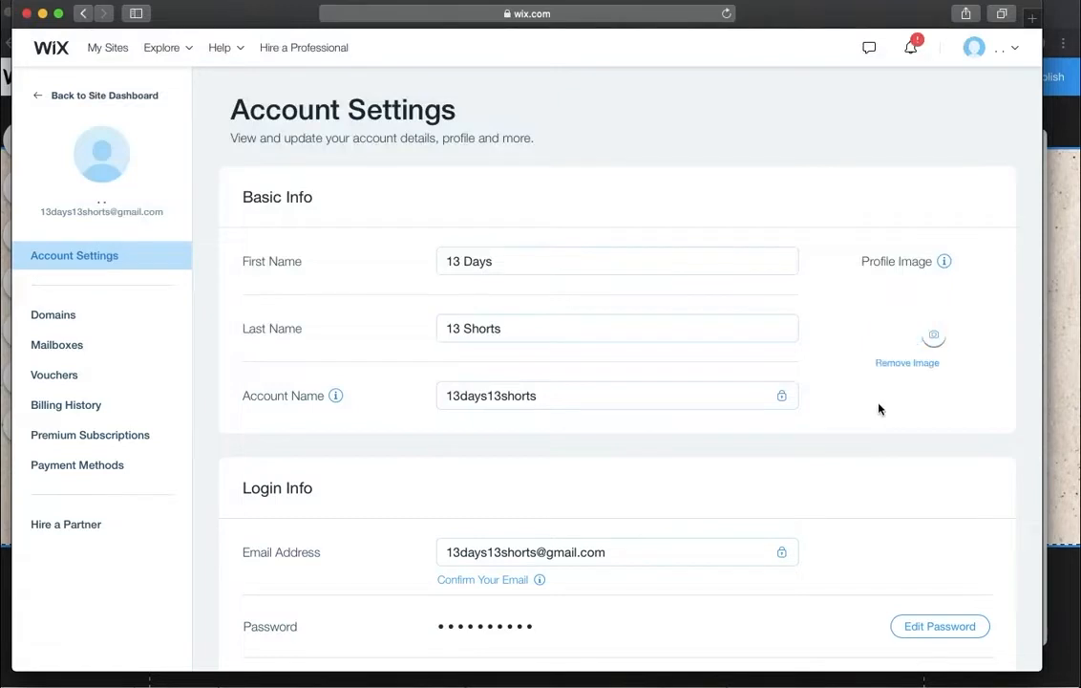
Turn off the Special Offers, Contests and Events, New Features and Releases, and Tips and Inspiration emails in the account's email preferences.
scroll(878, 409, "down", 5)
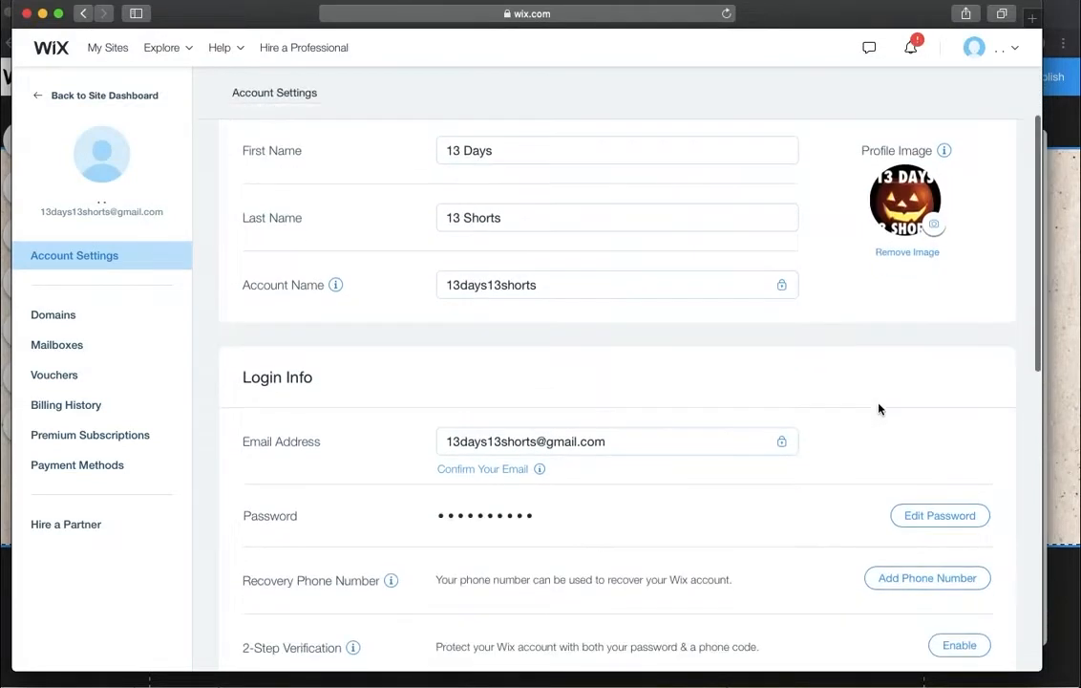
scroll(878, 409, "down", 5)
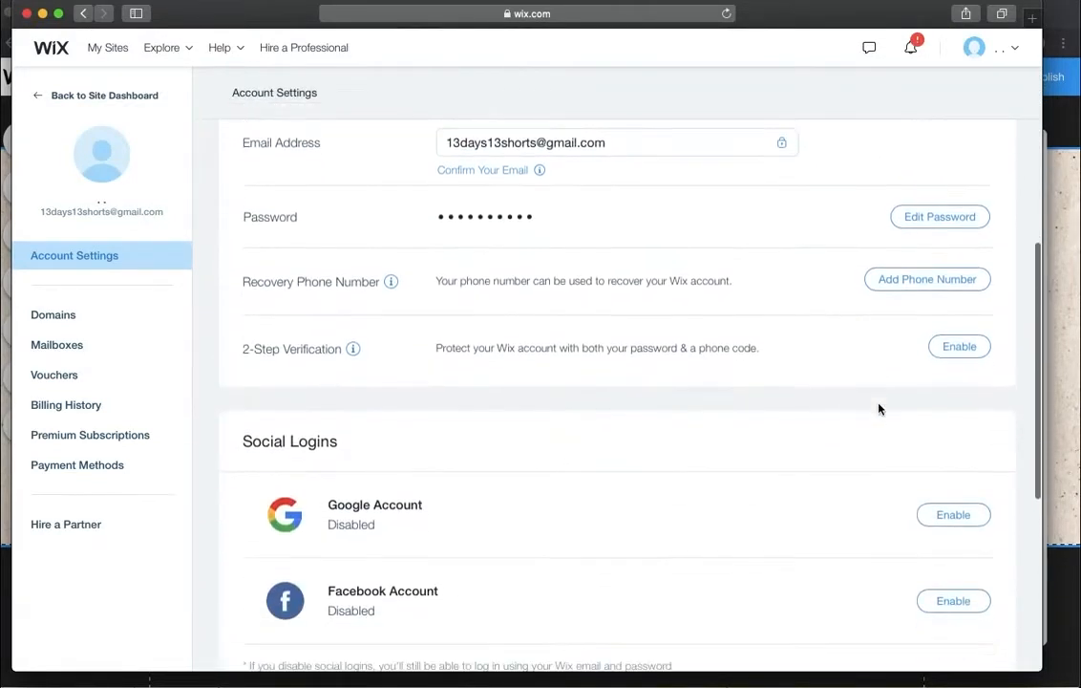
scroll(879, 409, "down", 3)
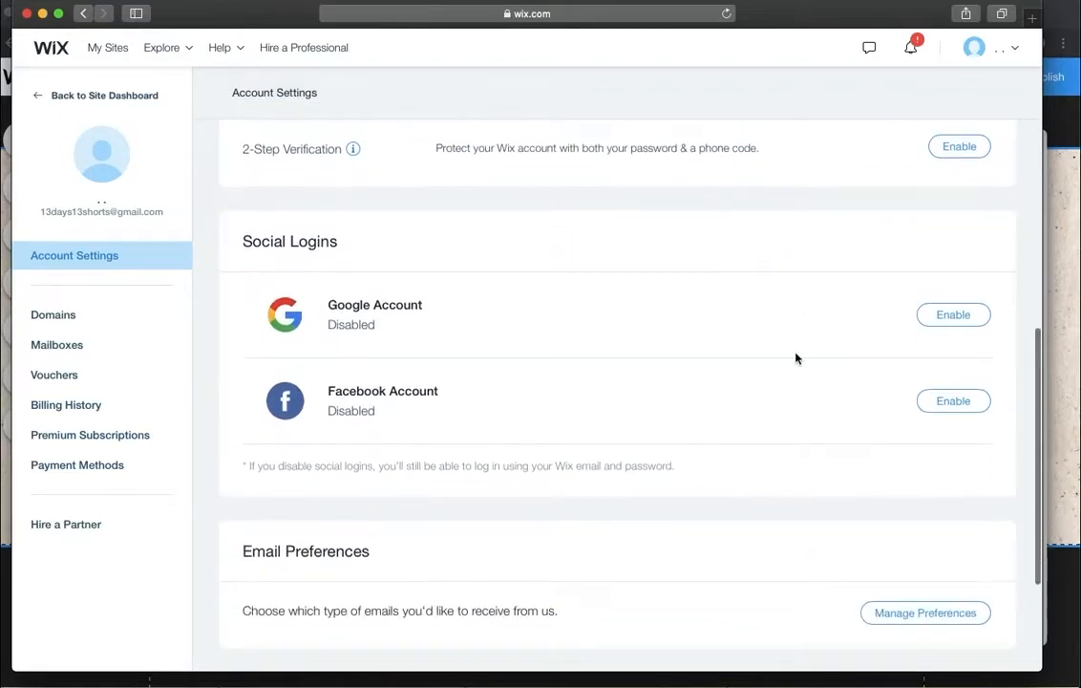
scroll(820, 437, "down", 3)
scroll(821, 436, "down", 2)
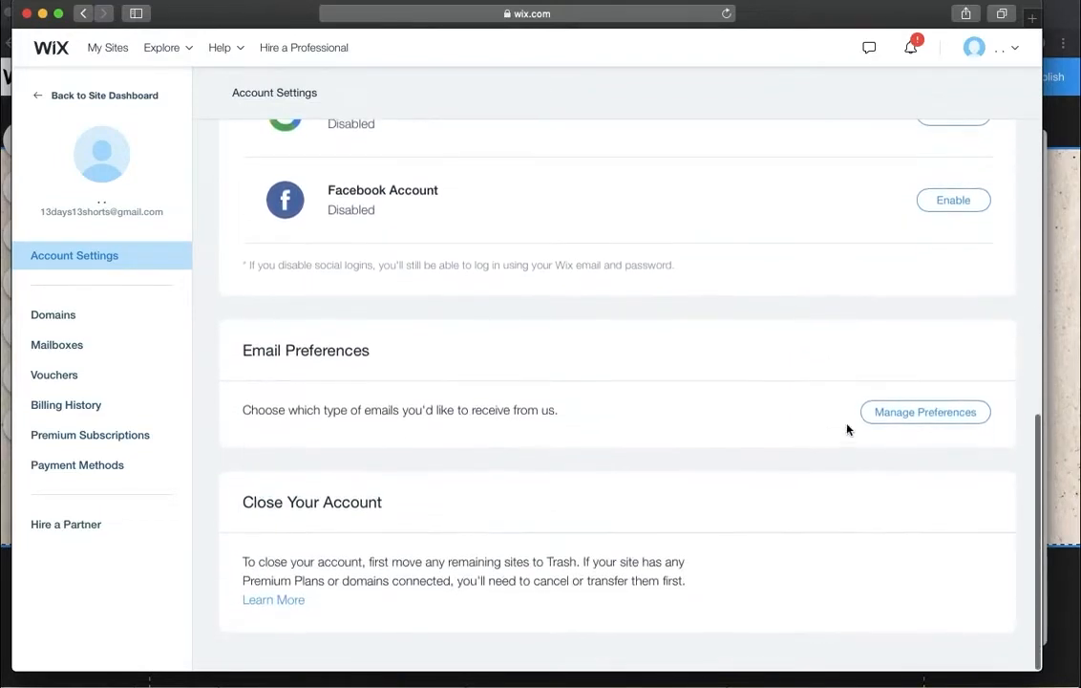
left_click(903, 412)
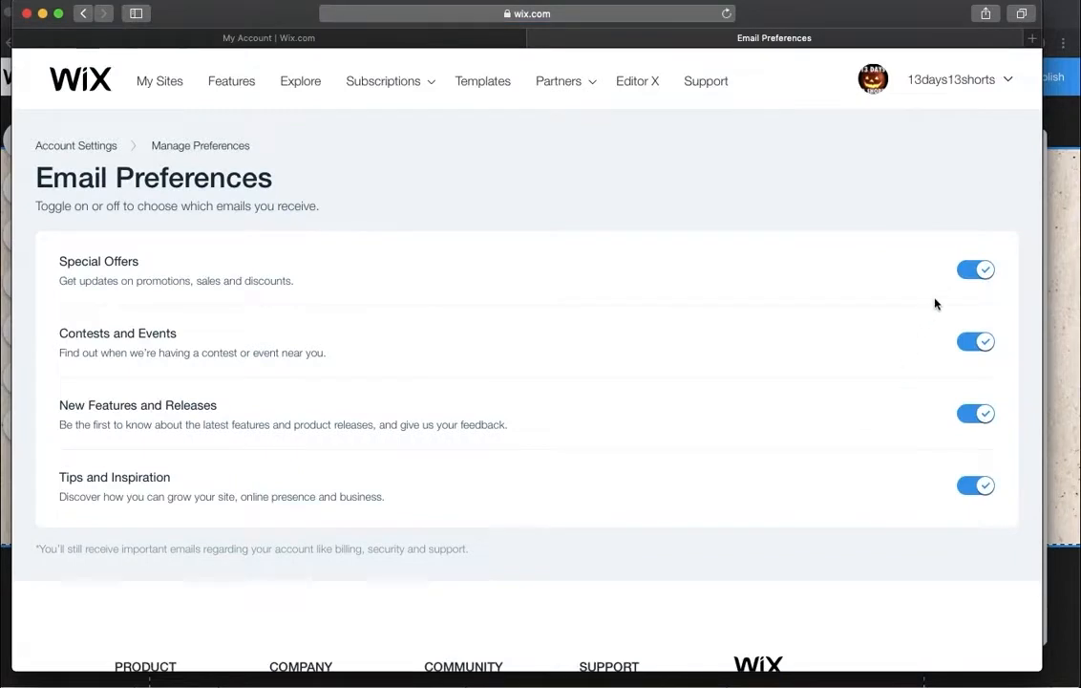
left_click(974, 271)
left_click(974, 342)
left_click(972, 416)
left_click(974, 486)
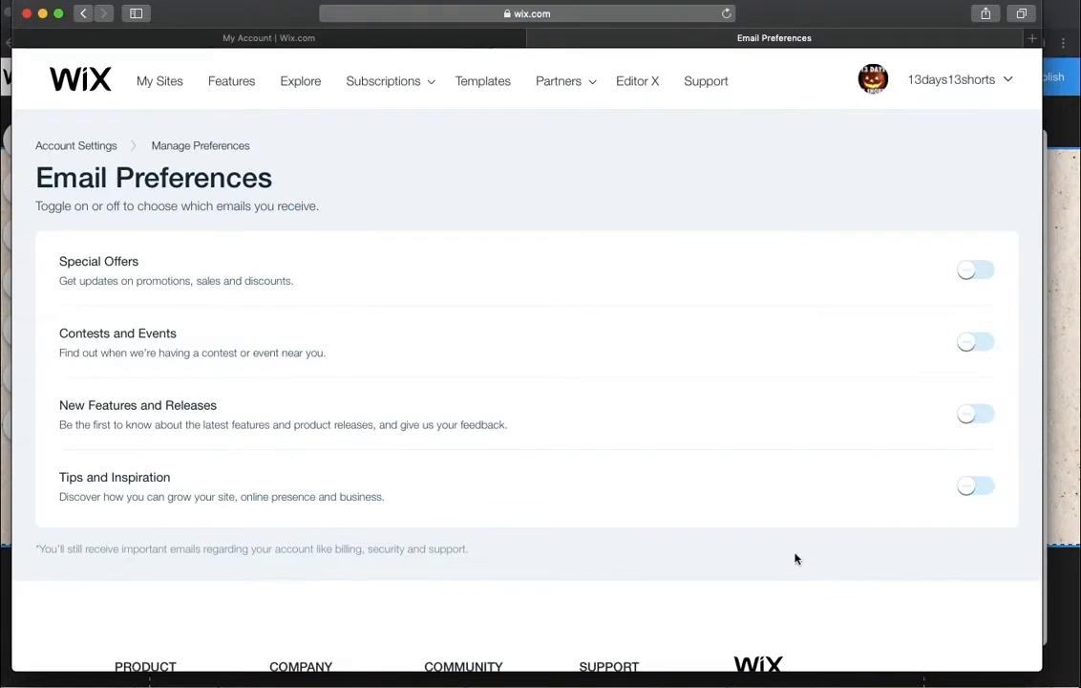
key("super+w")
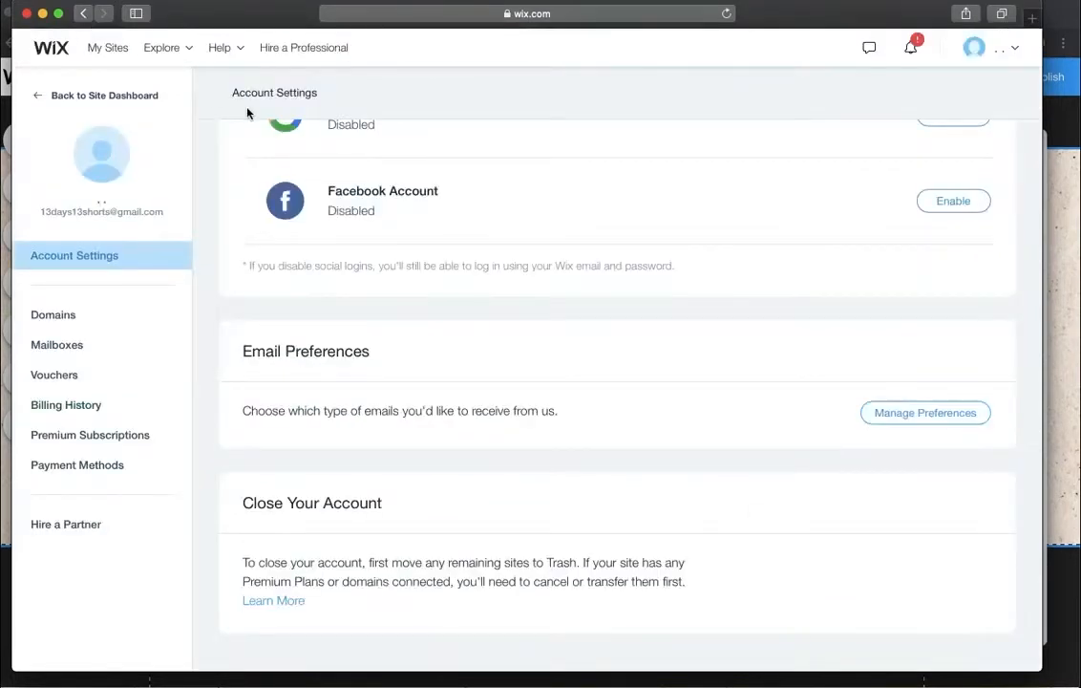
Return to the site dashboard from the account settings and start a new blog post.
scroll(409, 162, "up", 10)
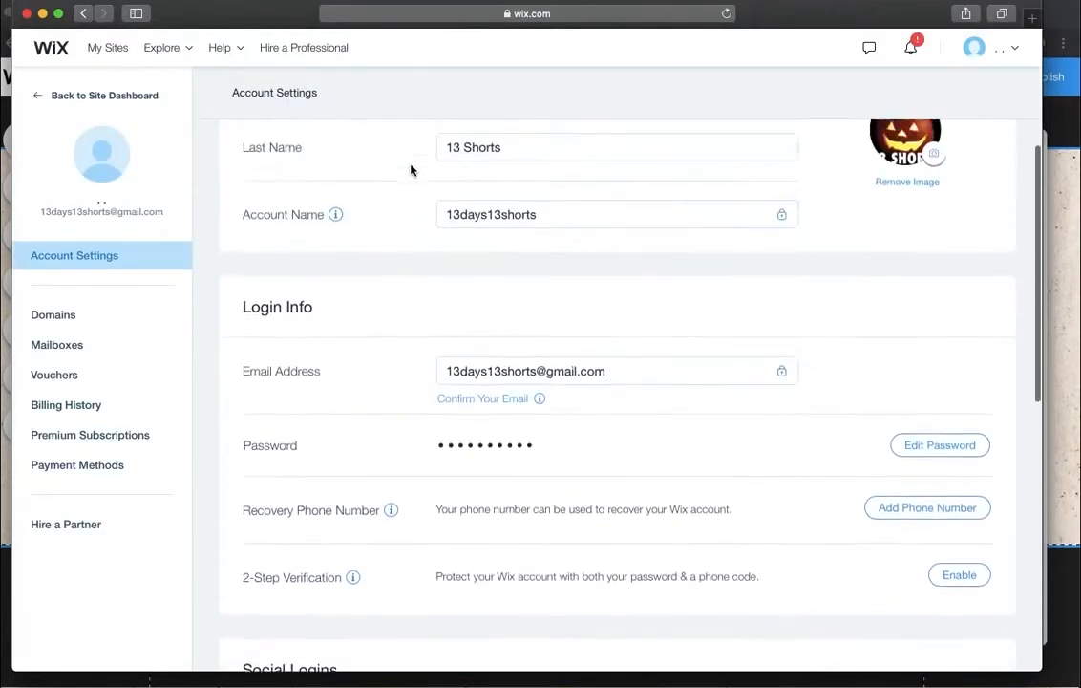
scroll(411, 170, "up", 2)
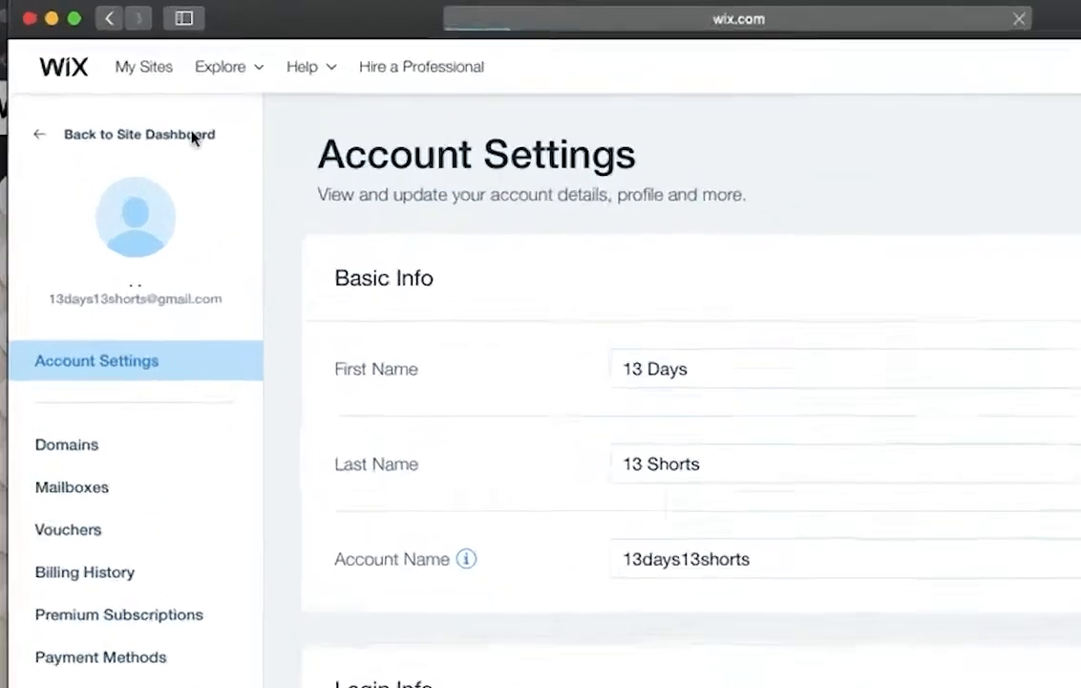
left_click(142, 97)
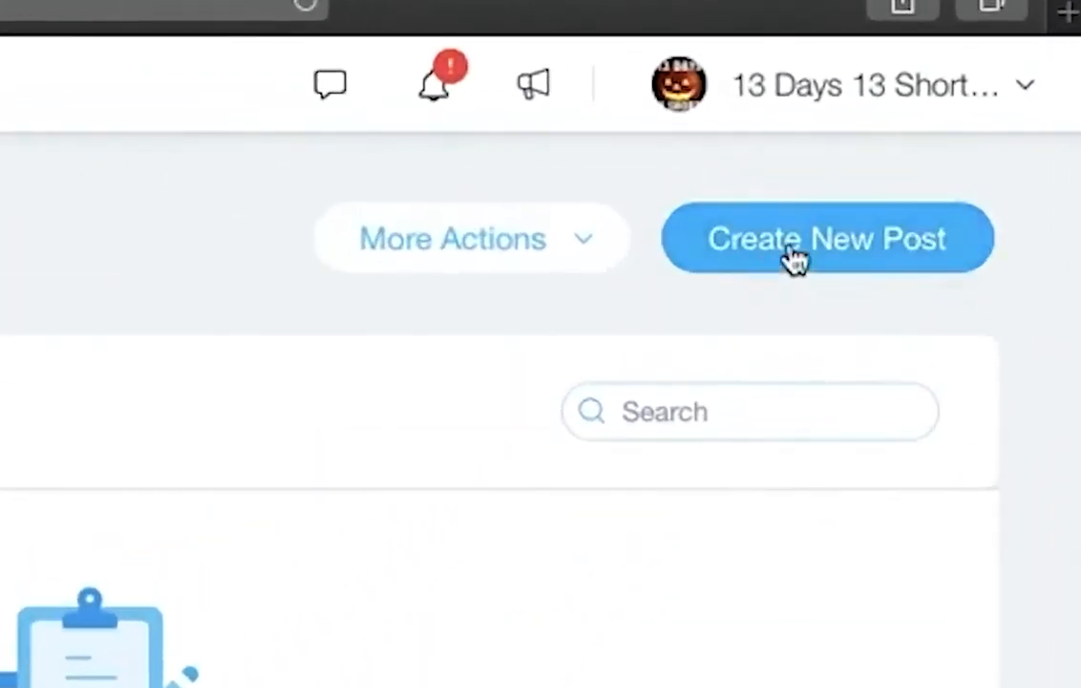
left_click(921, 118)
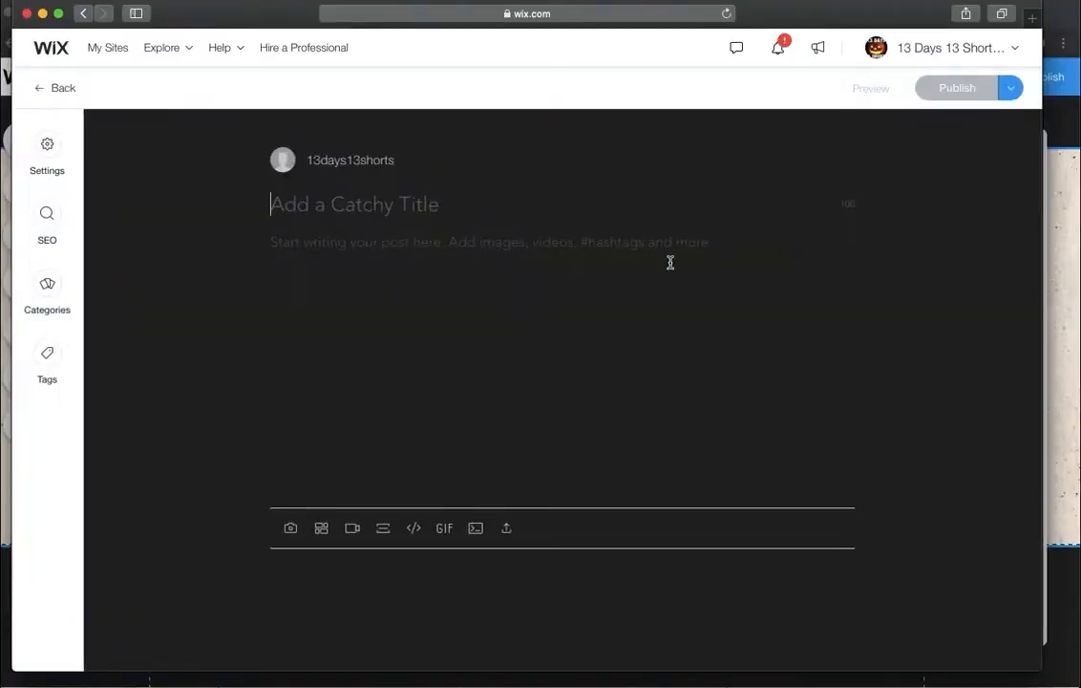
Title the post "FALL LEAVES - POEM" and write the four-line poem "I watched / as the leaves / fell to the ground / from the tree.".
type("FALL ")
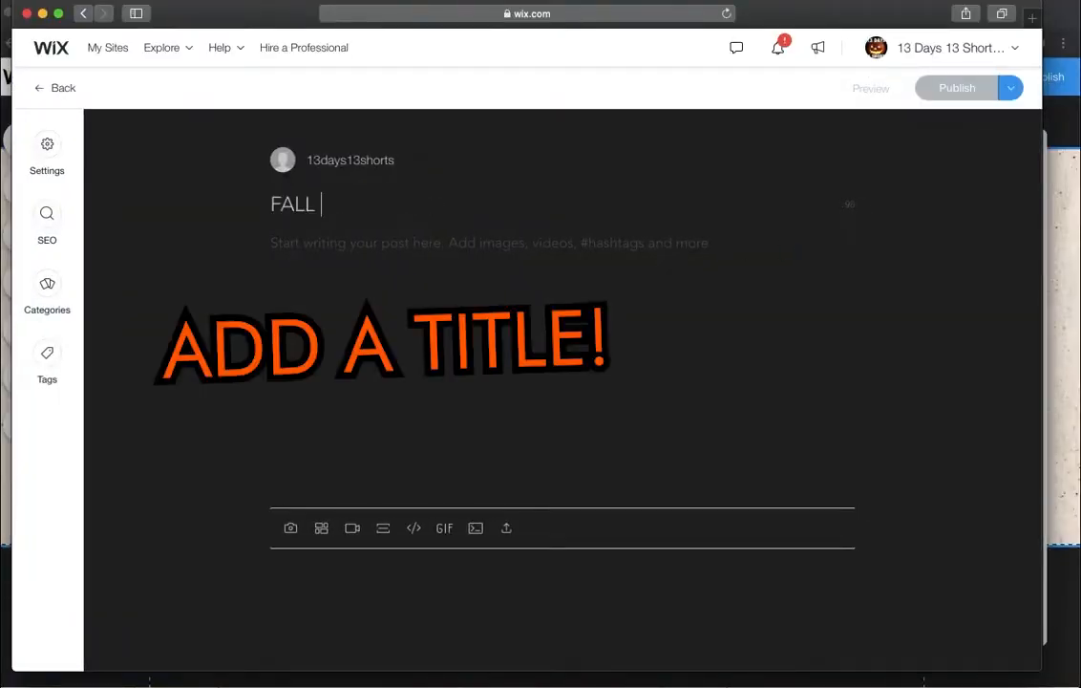
type("LEAVES - POEM I watched as the ")
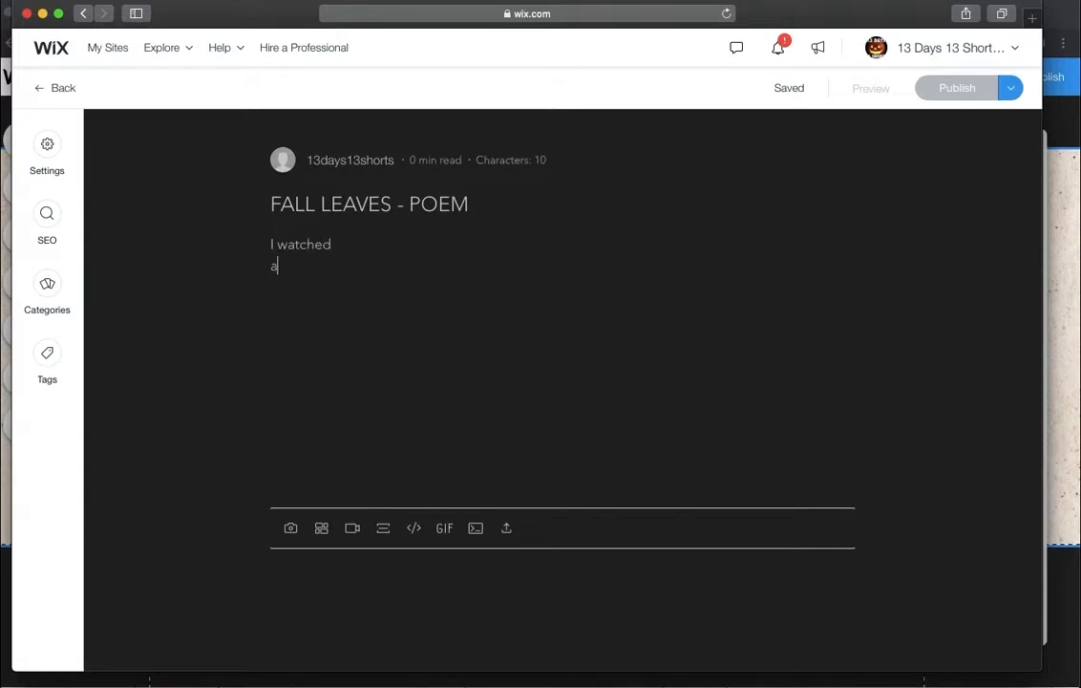
type("leaves")
key("Return")
type("fell ")
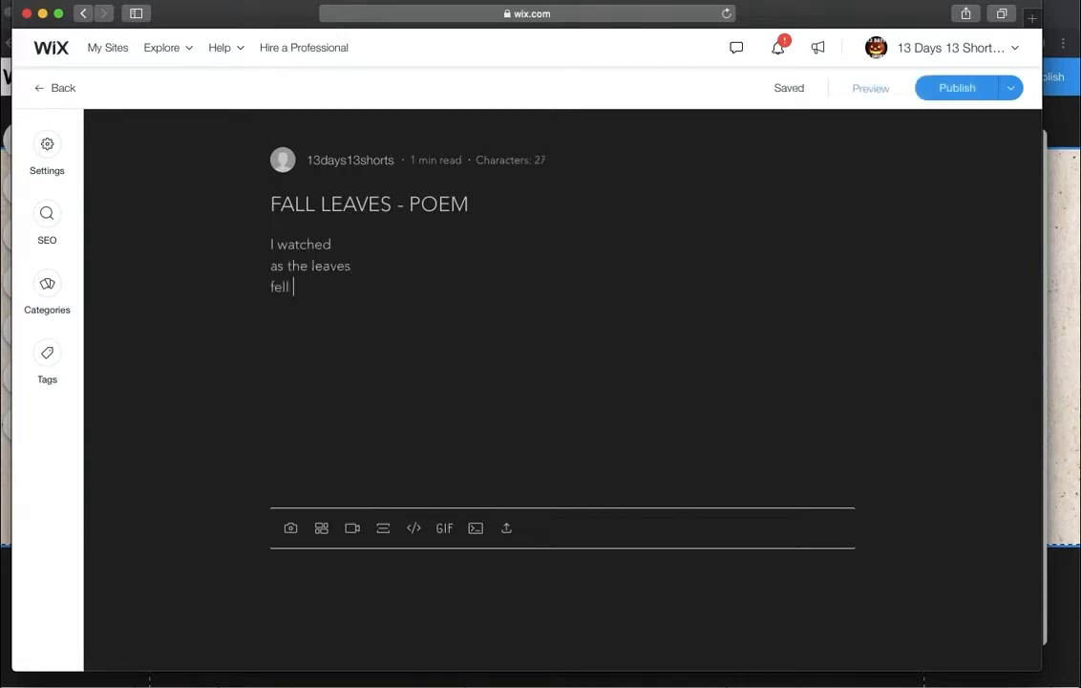
type("to the ground")
key("Return")
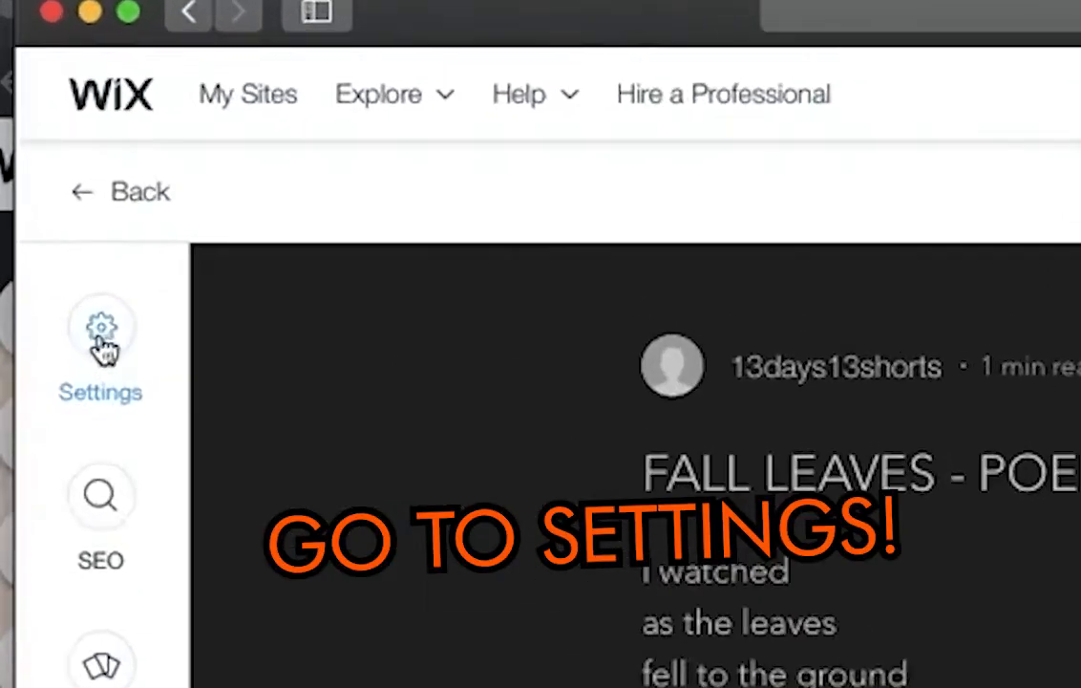
Open the post's settings for the cover image and search images.google.com for "fall leaves" in a new browser tab.
left_click(103, 350)
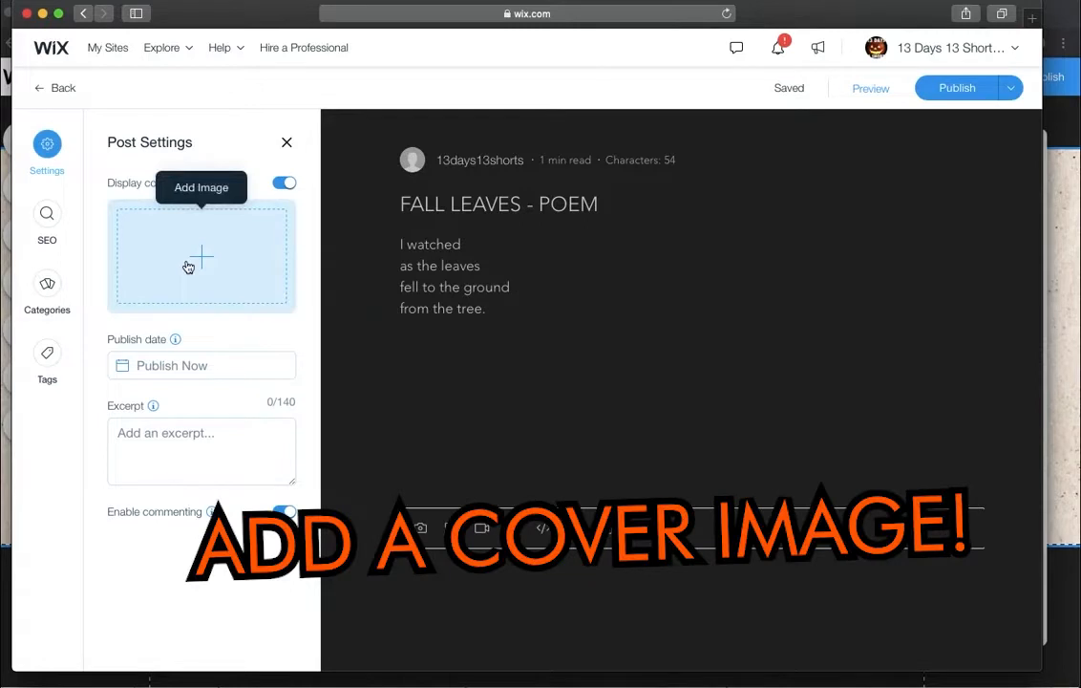
left_click(1035, 18)
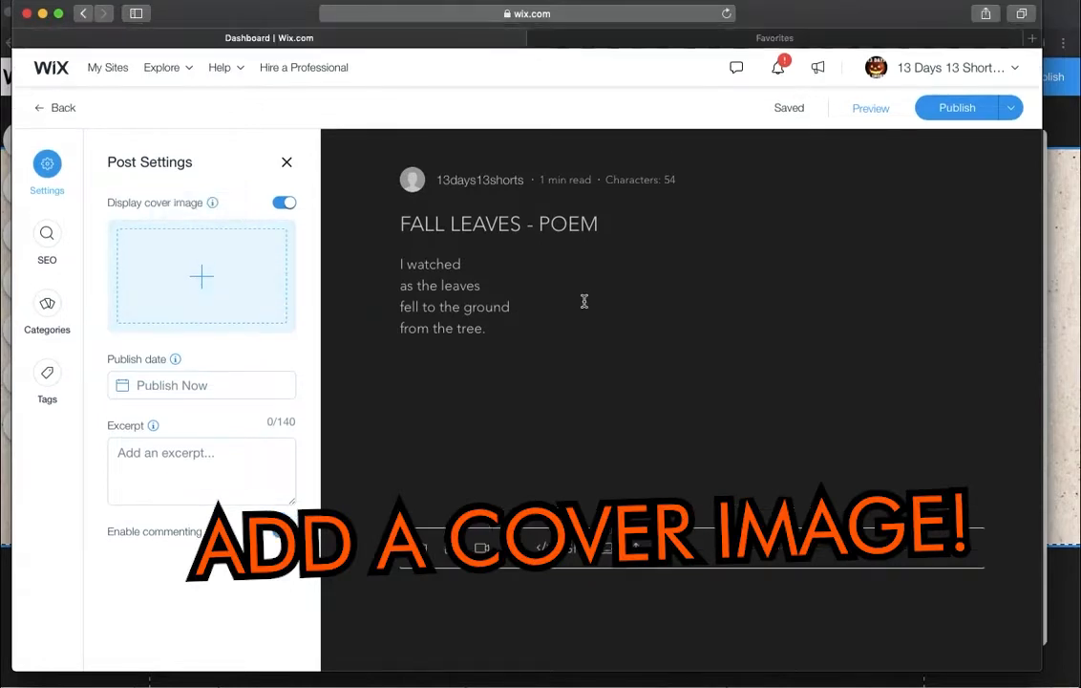
left_click(911, 42)
type("images.google.com")
key("Return")
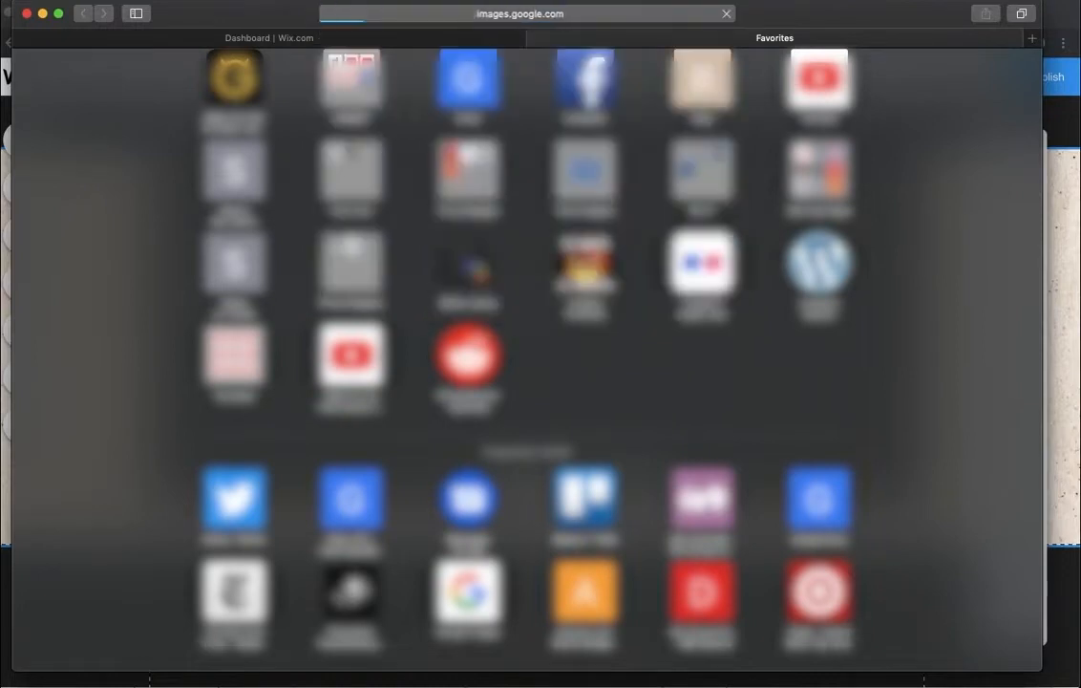
type("falls")
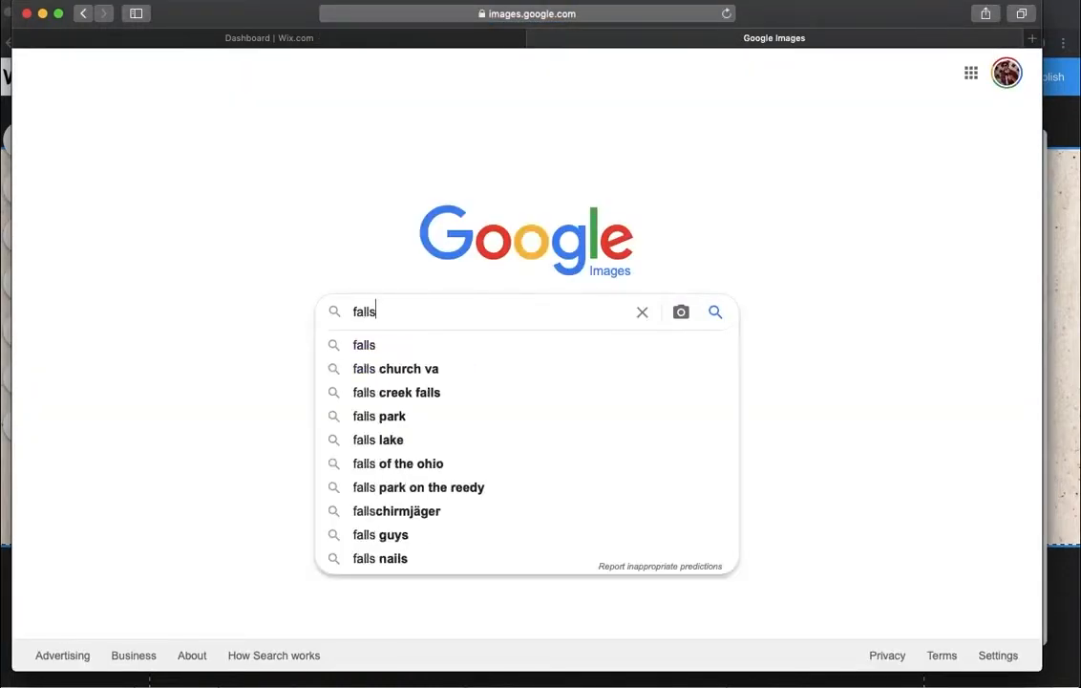
key("BackSpace")
type("leaves")
key("Return")
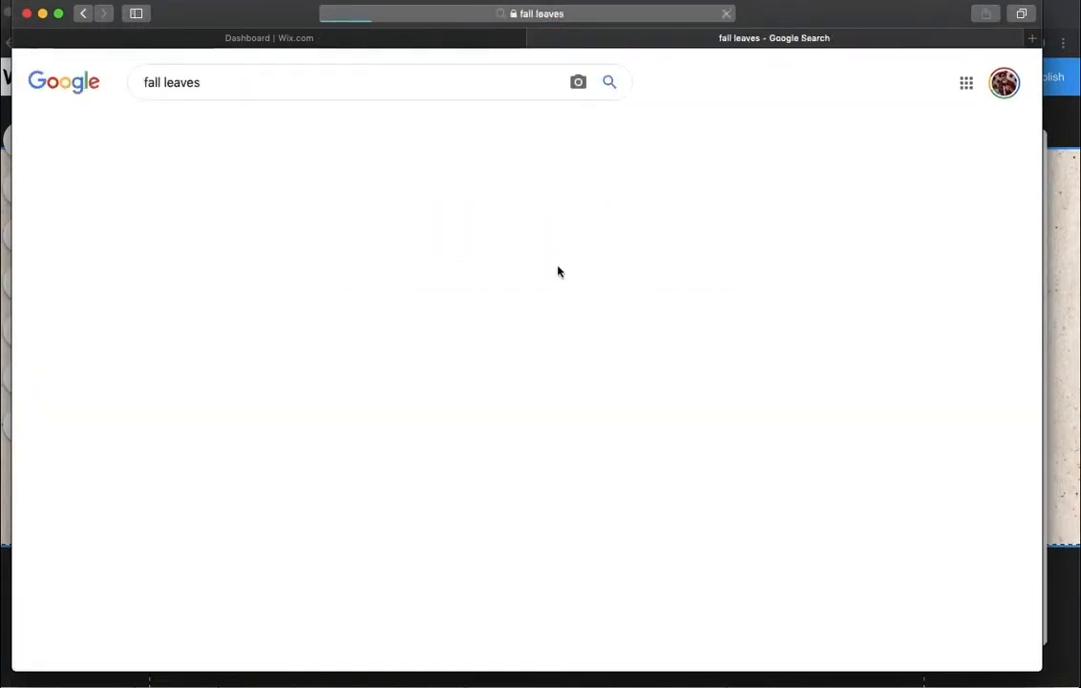
Find the close-up photo of red and orange maple leaves from travelandleisure.com in the image results and save it to the Desktop.
scroll(540, 332, "down", 1)
scroll(539, 332, "down", 5)
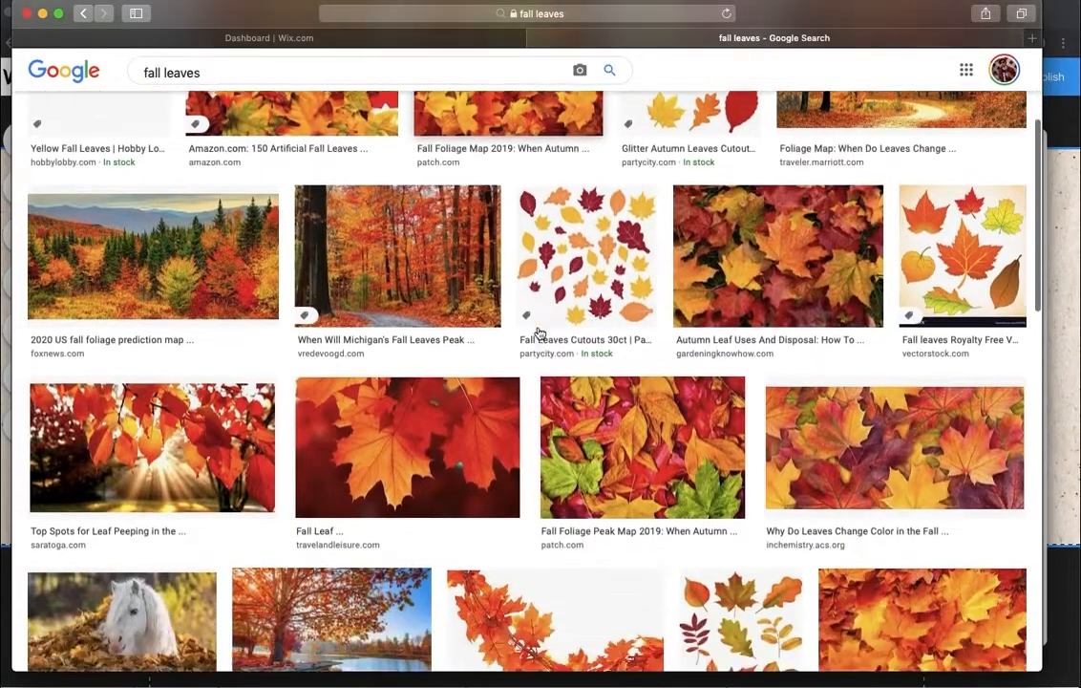
scroll(467, 320, "down", 1)
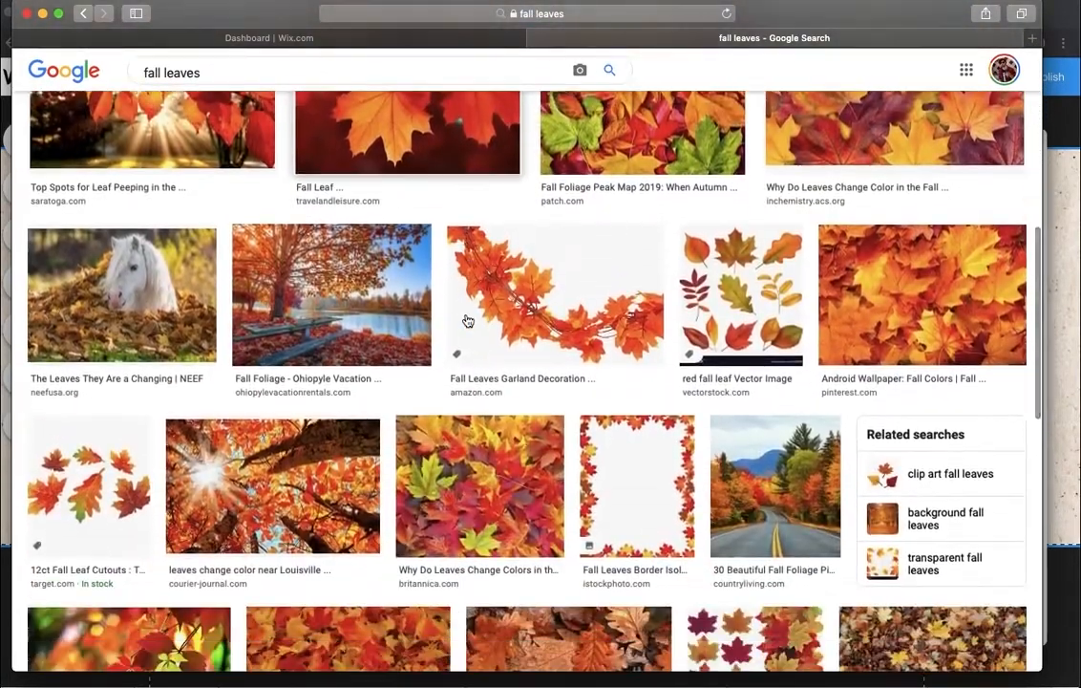
scroll(466, 318, "up", 3)
left_click(466, 280)
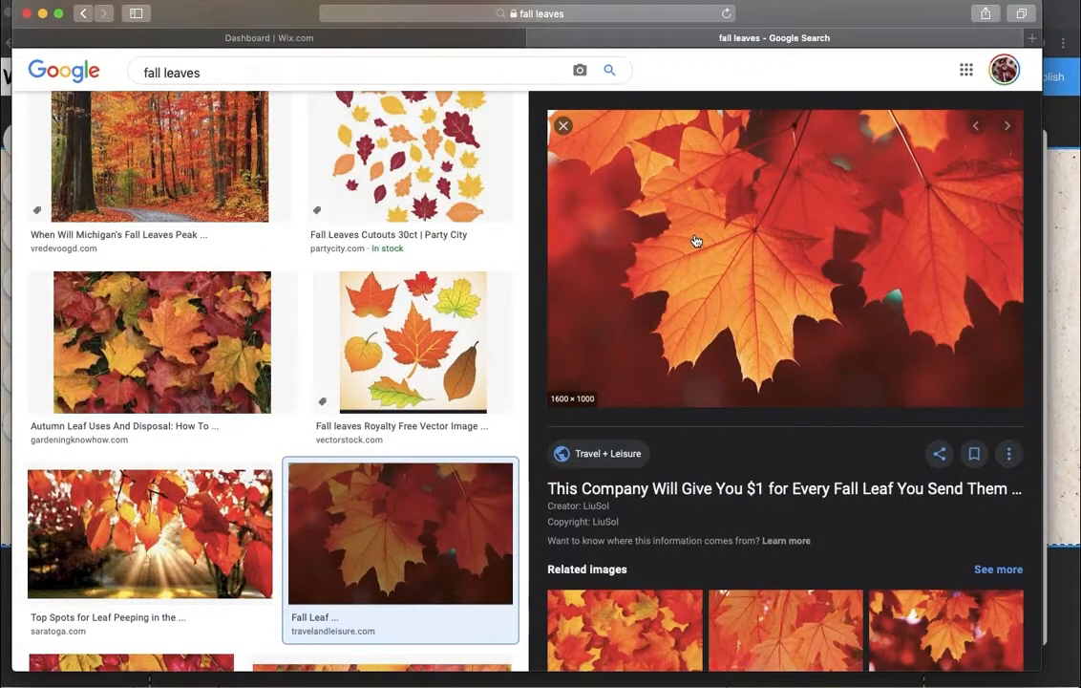
right_click(696, 241)
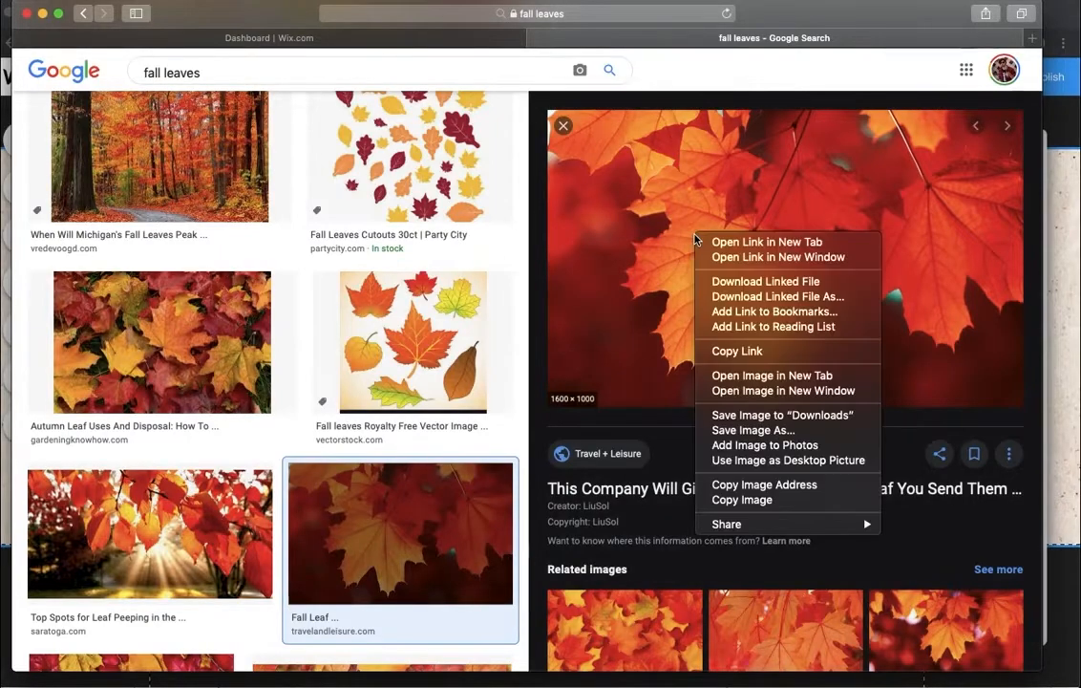
key("Escape")
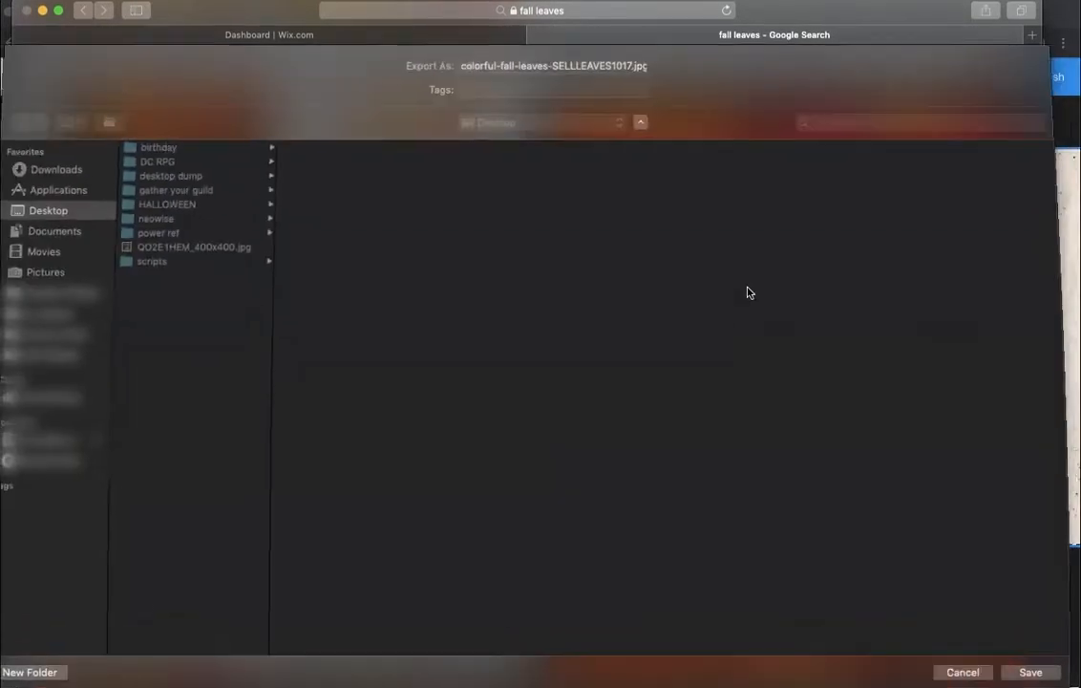
key("Return")
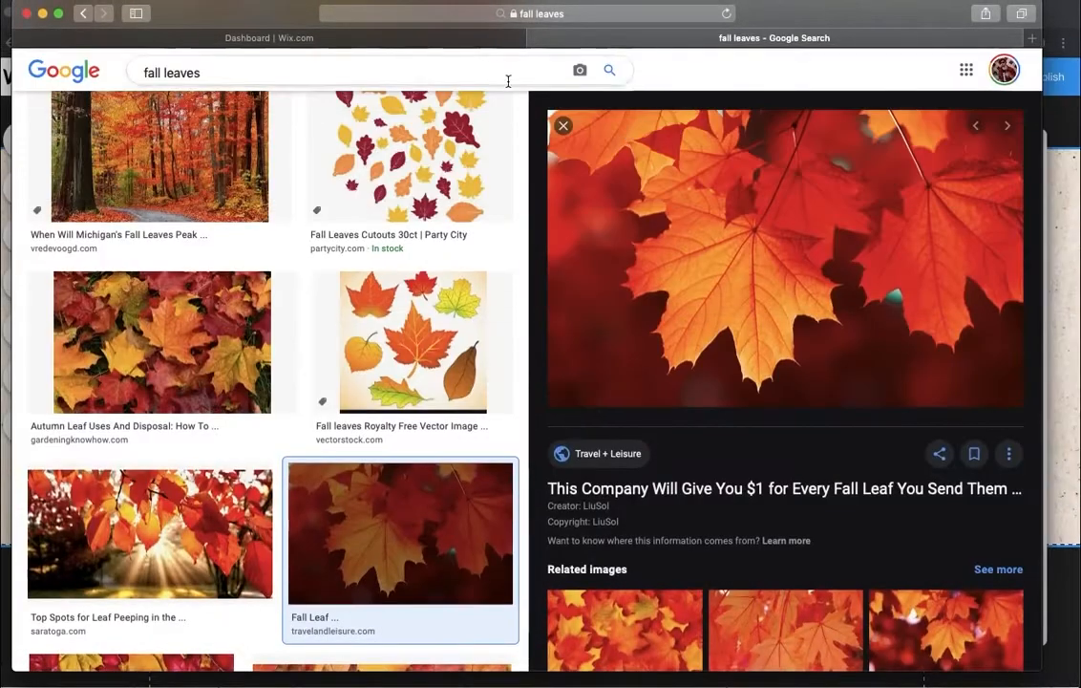
Upload the colorful-fall-leaves JPG from the Desktop to the site files and add it as the post's cover image.
left_click(487, 38)
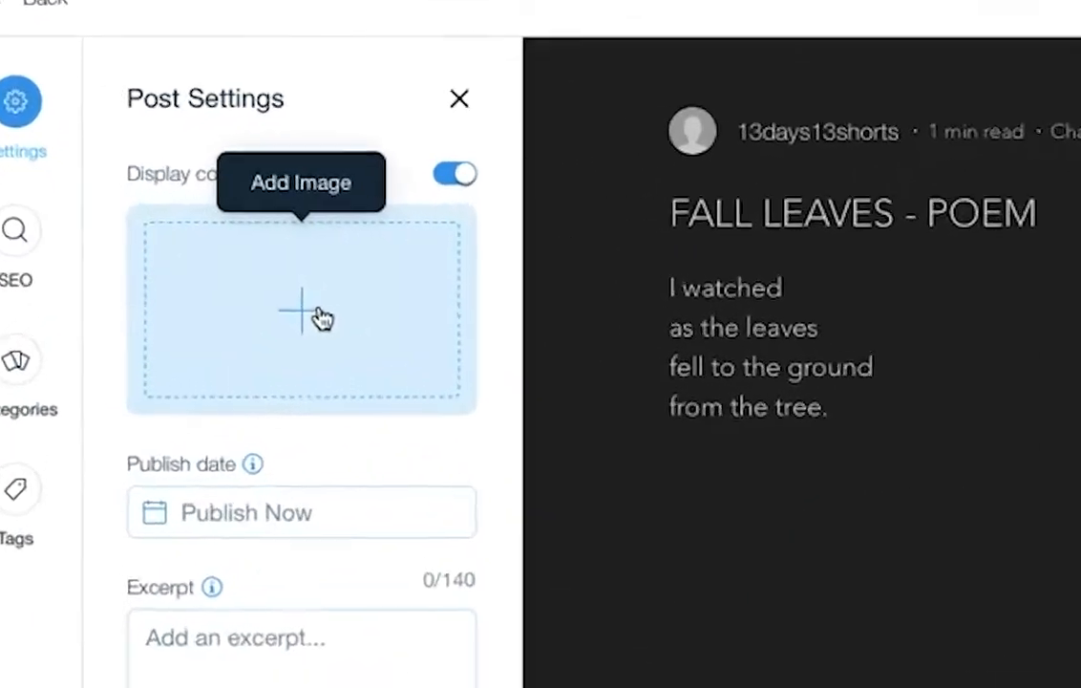
left_click(435, 355)
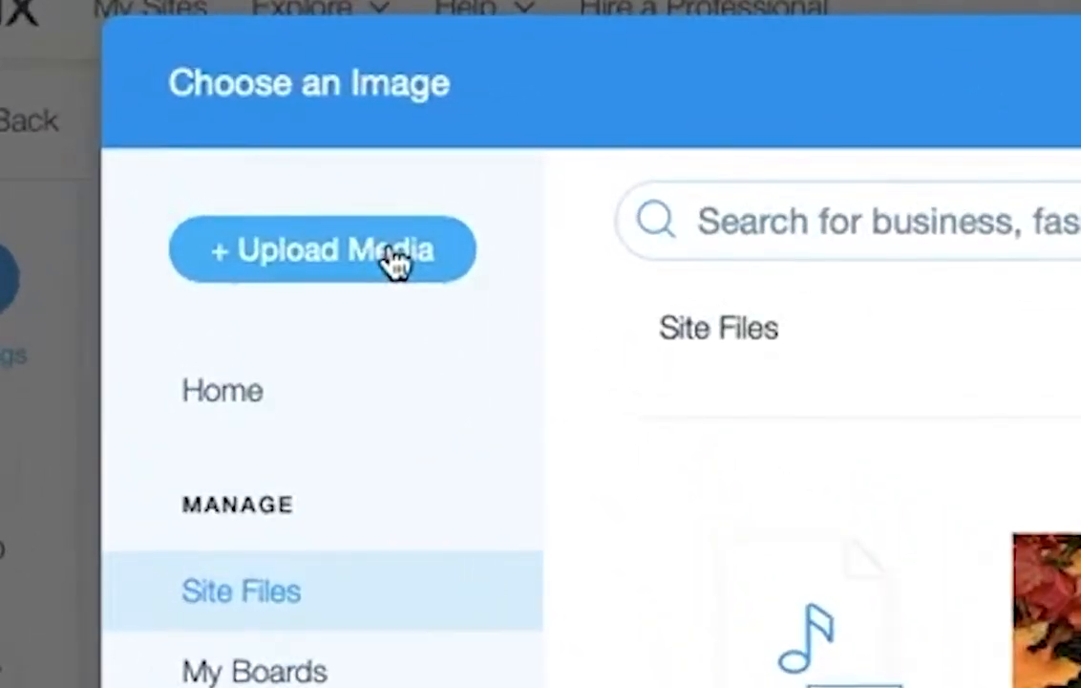
left_click(395, 260)
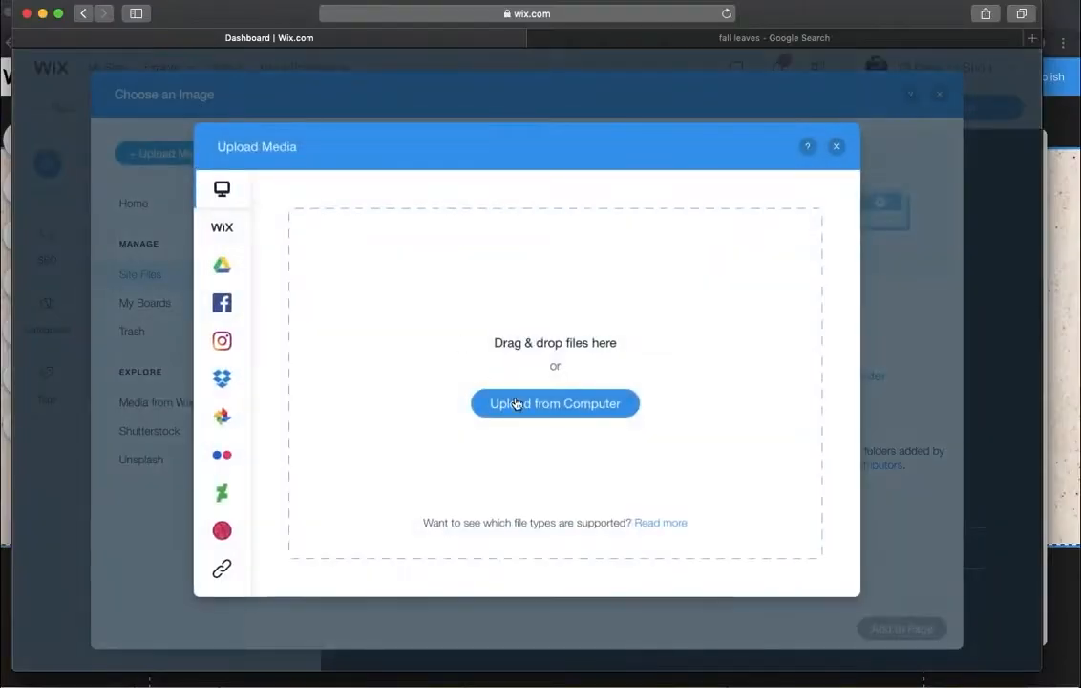
left_click(516, 404)
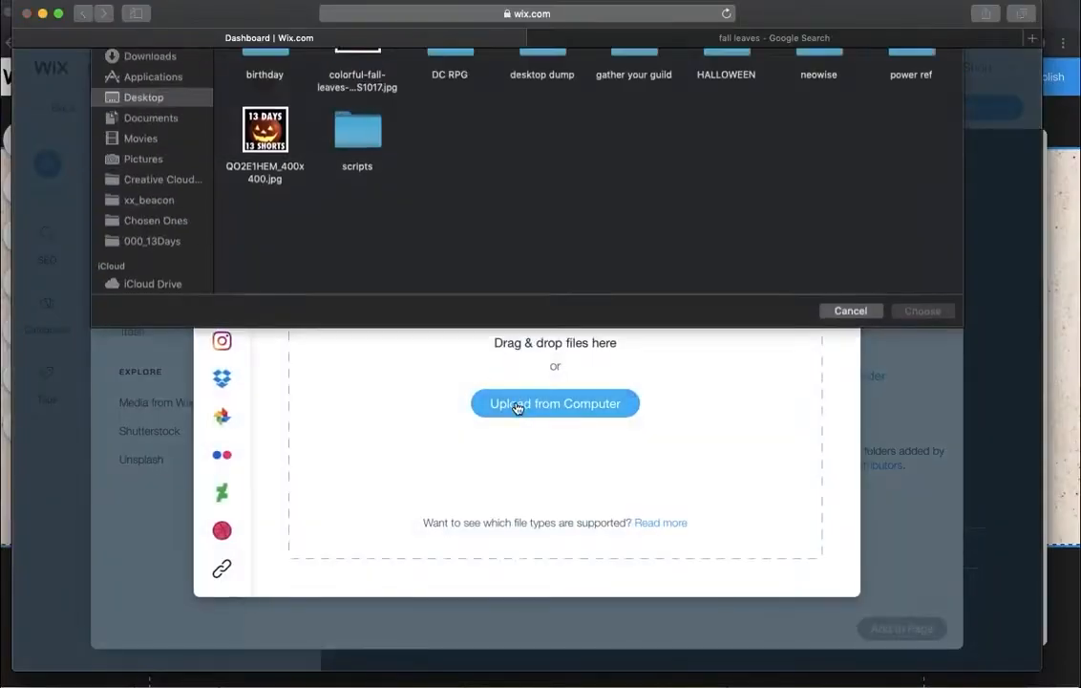
double_click(356, 118)
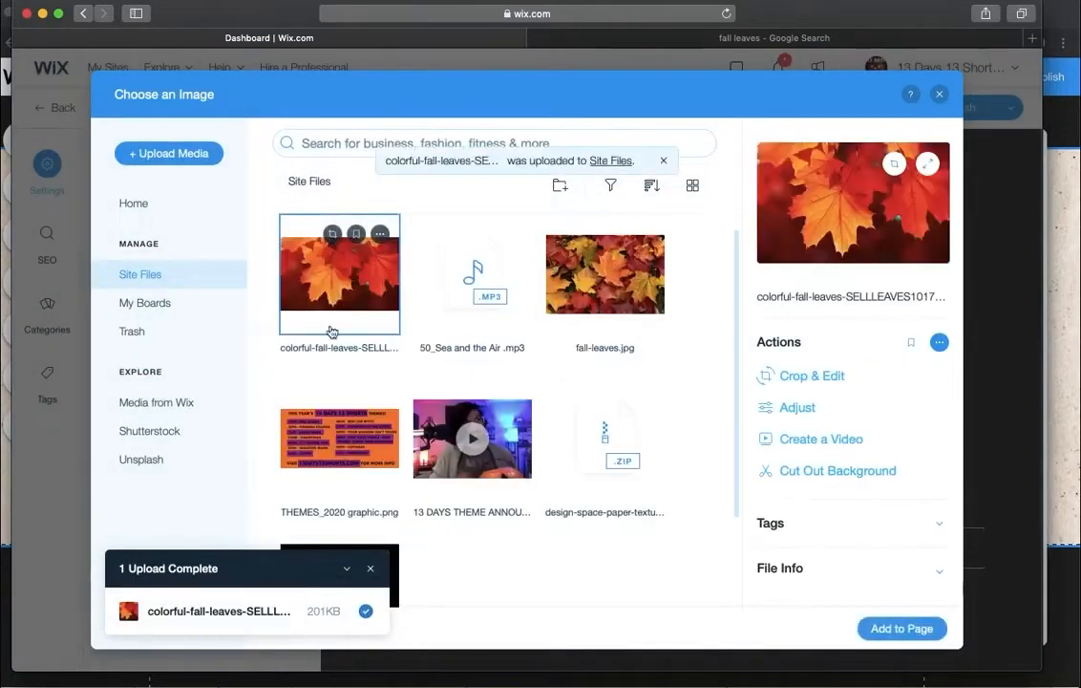
left_click(923, 630)
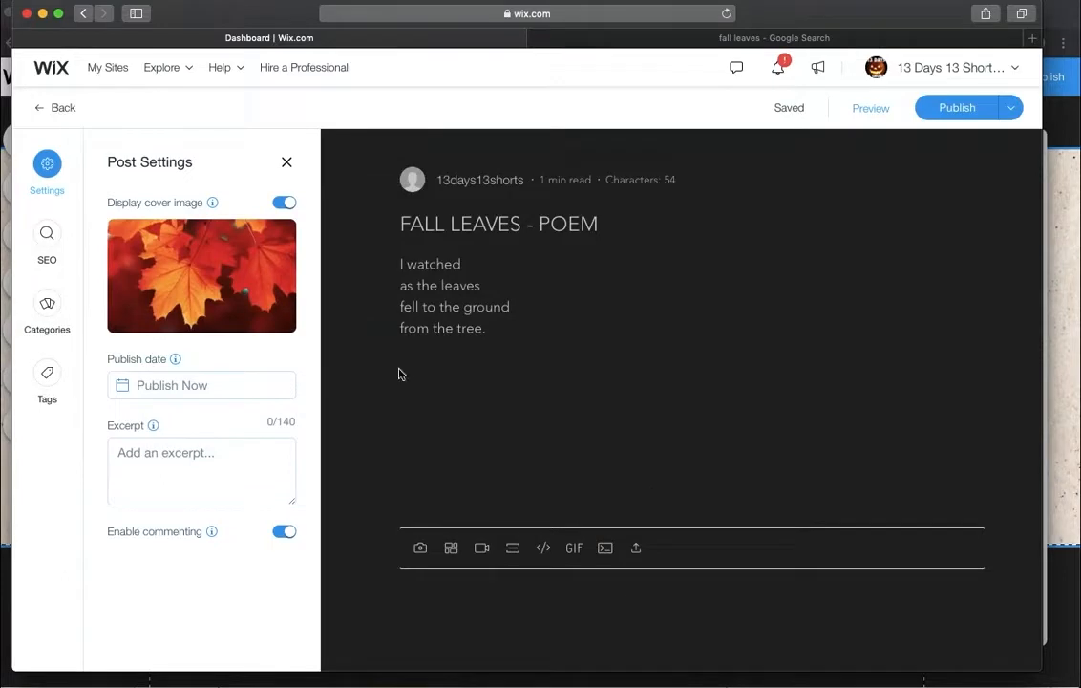
Write the excerpt "I watched/ as the leaves" for the post, keeping Publish Now and commenting enabled.
left_click(227, 384)
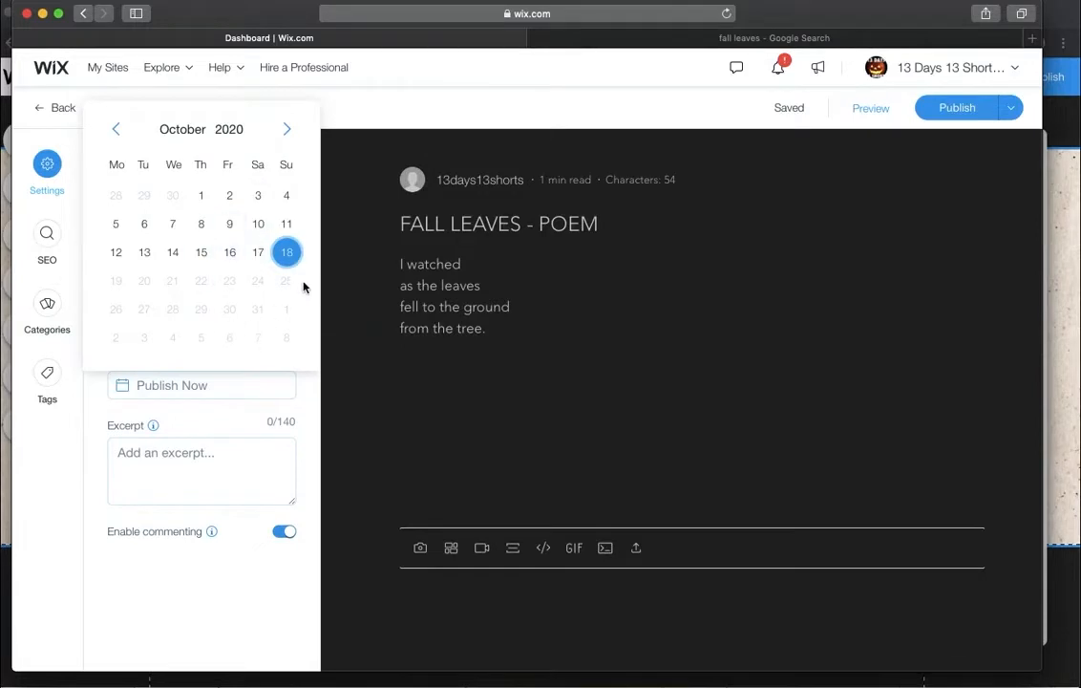
left_click(305, 399)
left_click(229, 452)
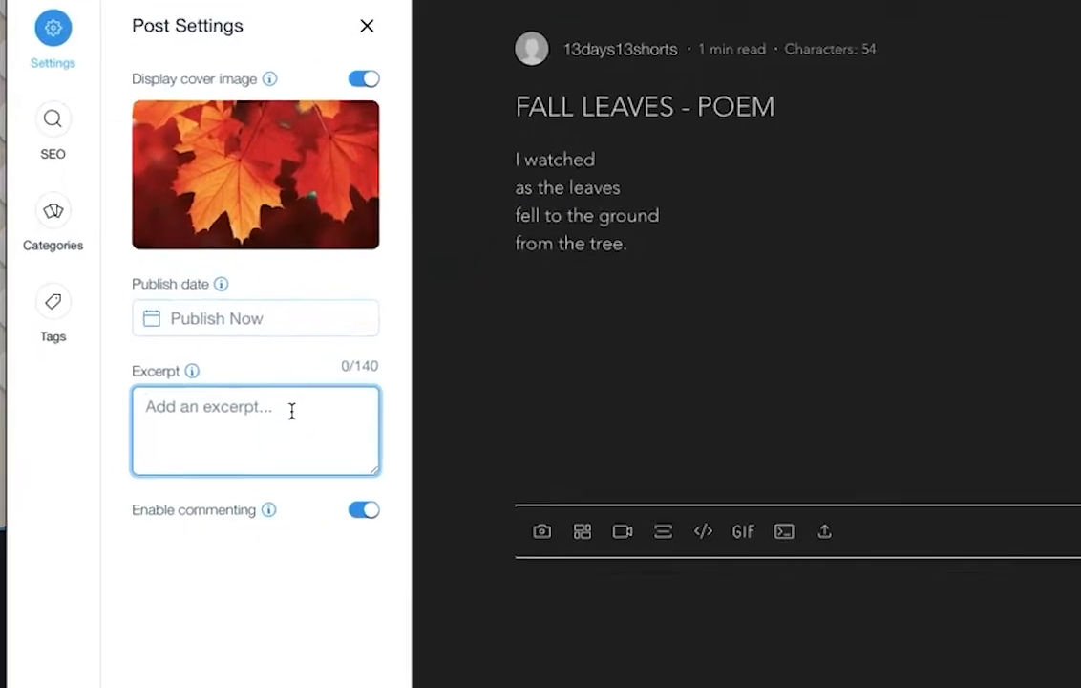
type("I w")
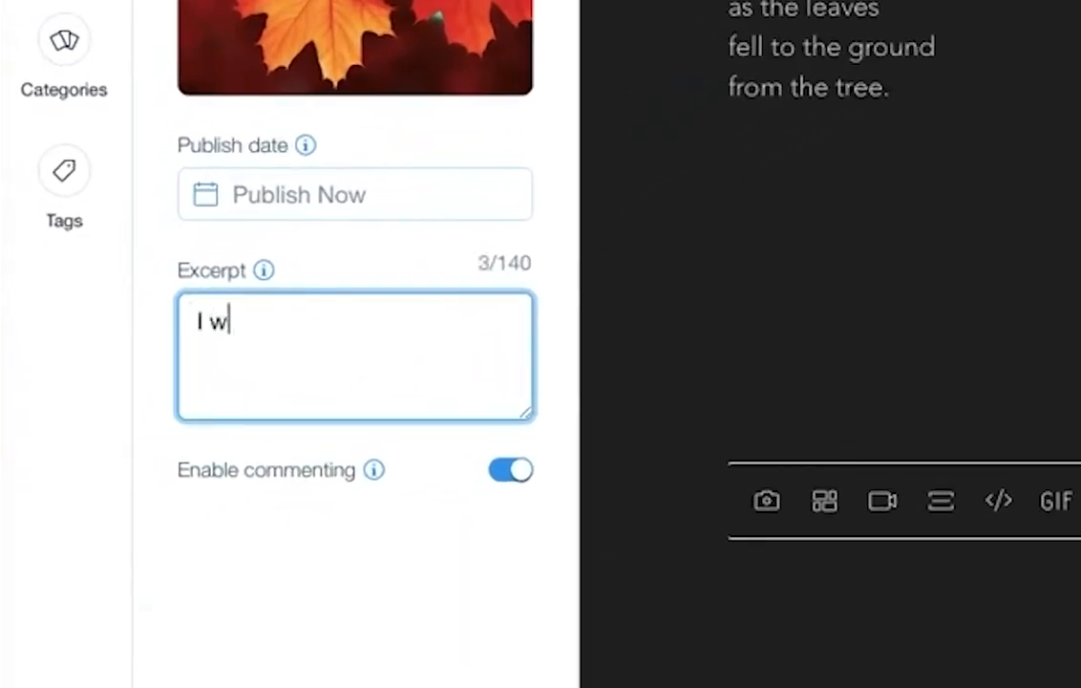
type("atched/ as the leaves")
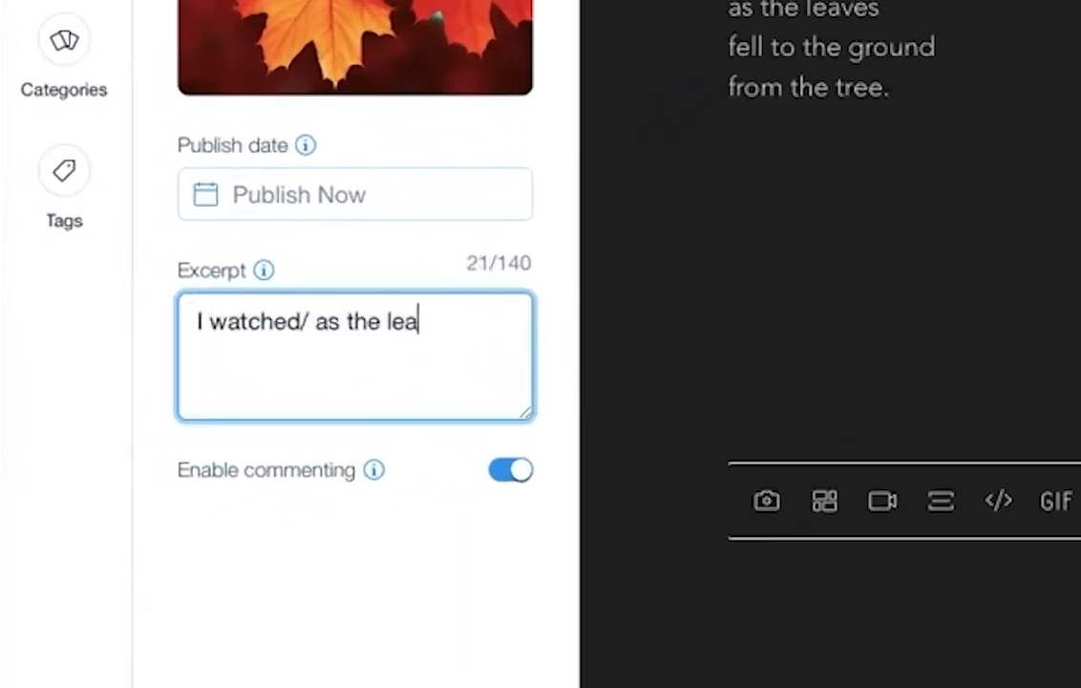
left_click(507, 472)
left_click(513, 476)
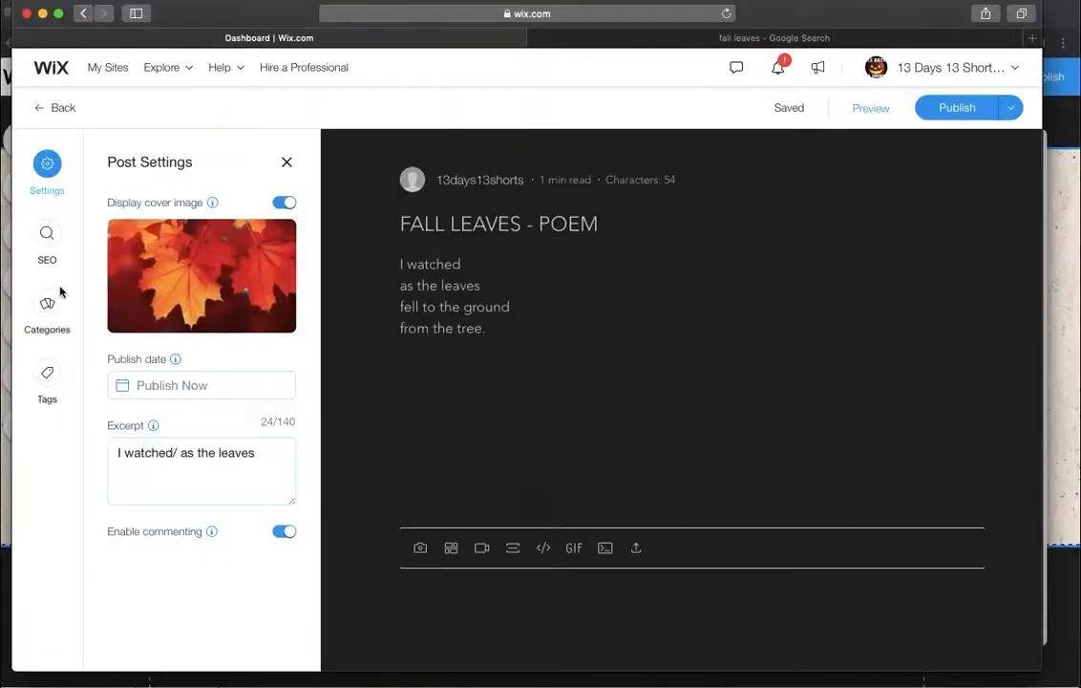
Check the post's categories and add the existing tags "fall leaves", "poem" and "halloween".
left_click(64, 40)
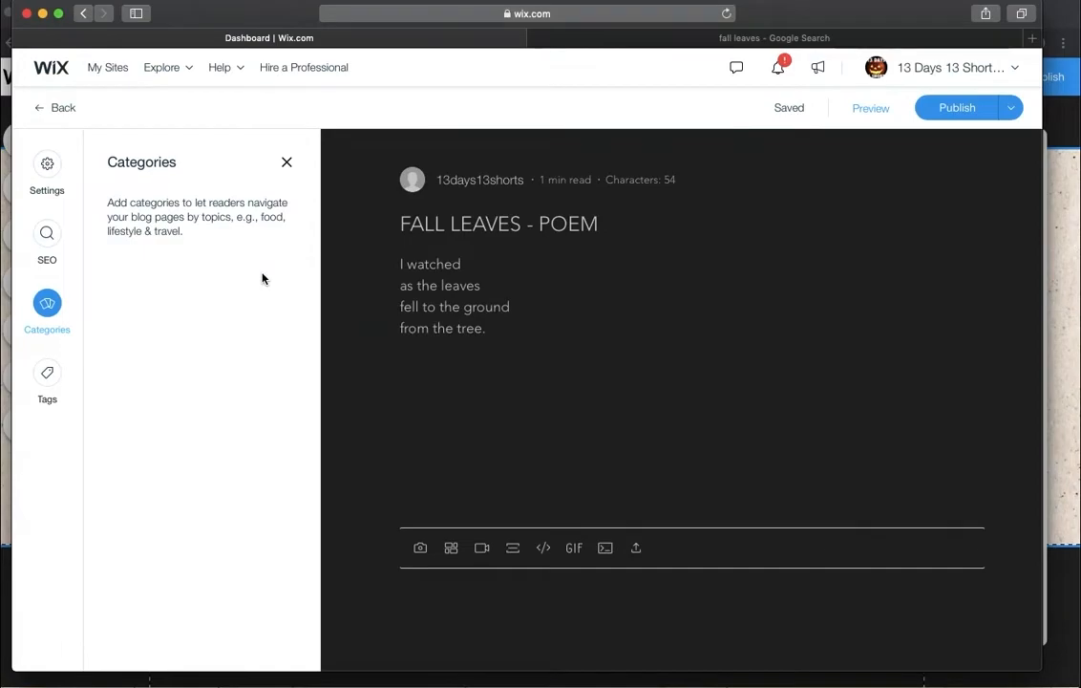
left_click(50, 379)
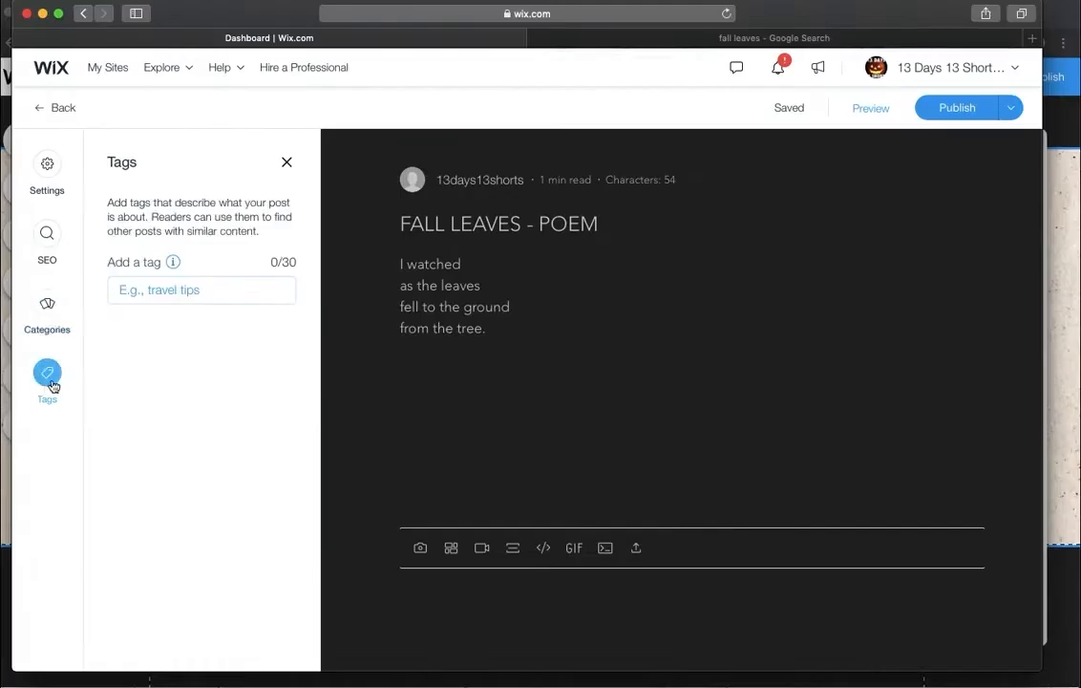
left_click(197, 290)
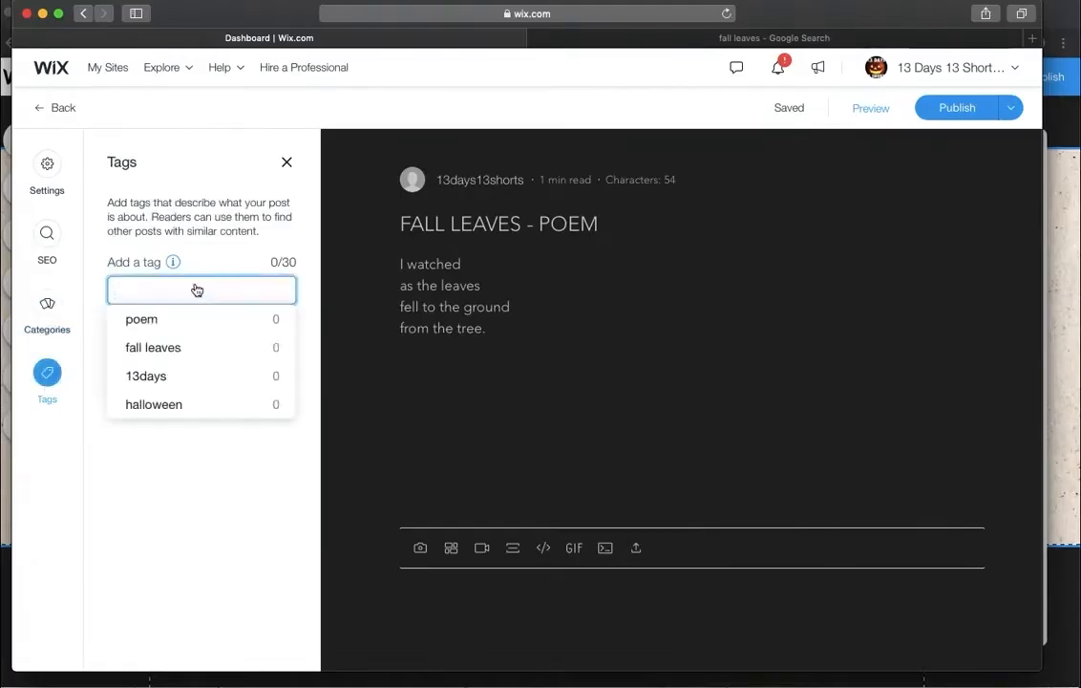
left_click(178, 343)
left_click(209, 292)
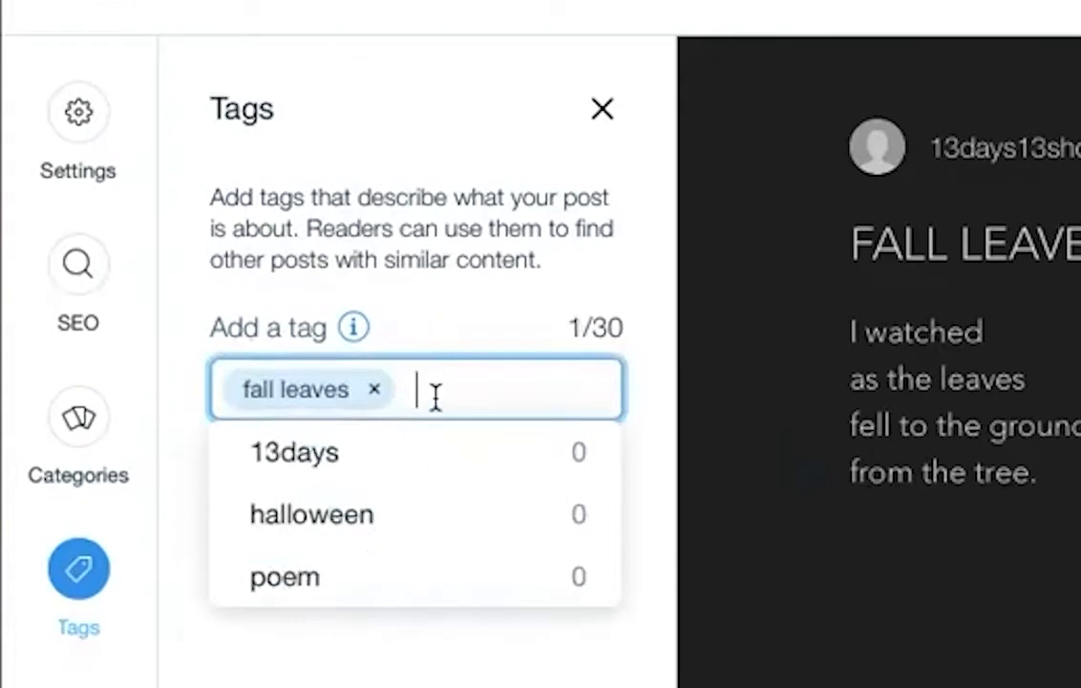
left_click(336, 581)
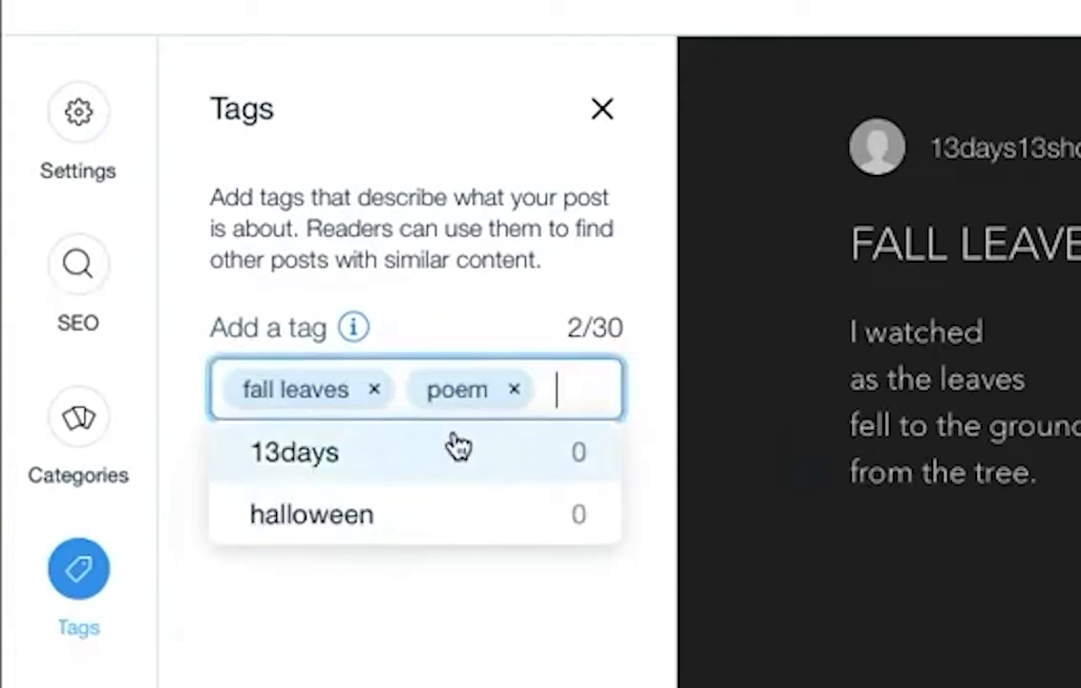
left_click(335, 506)
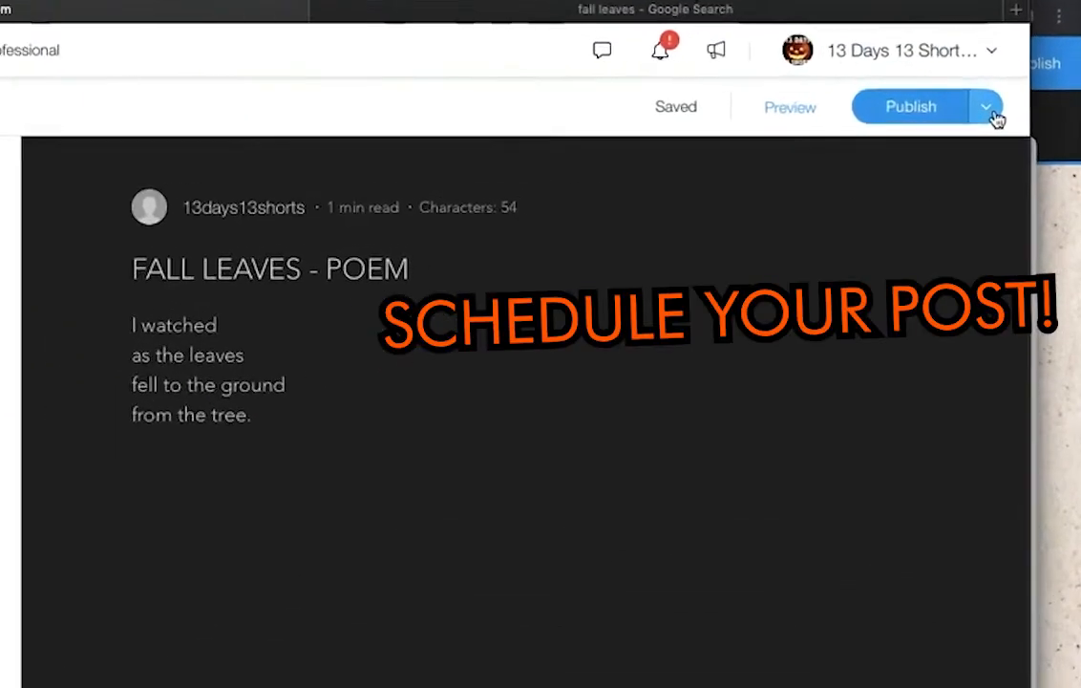
Open the scheduling options for the post and set publication to October 19, 2020 at 8:00 AM.
left_click(994, 116)
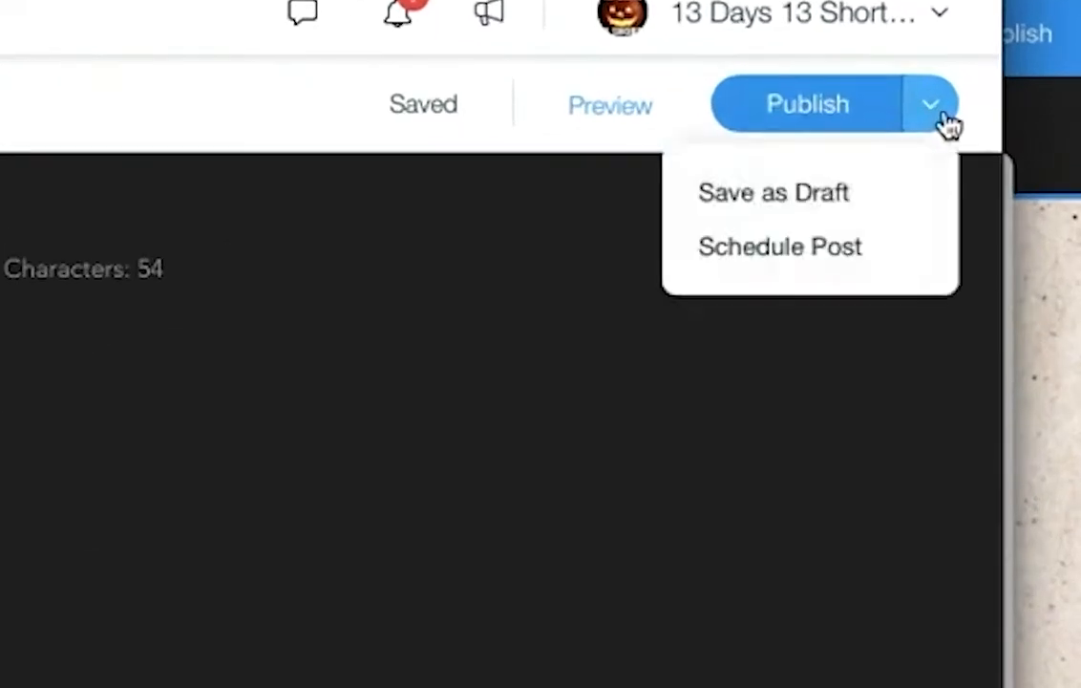
left_click(837, 251)
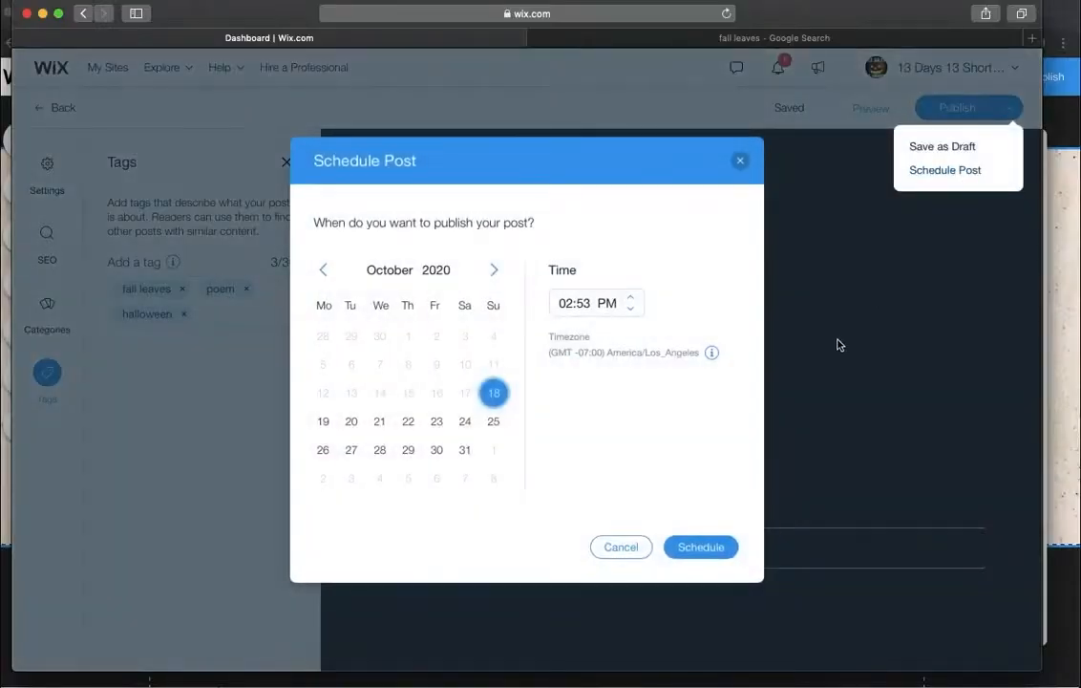
left_click(325, 423)
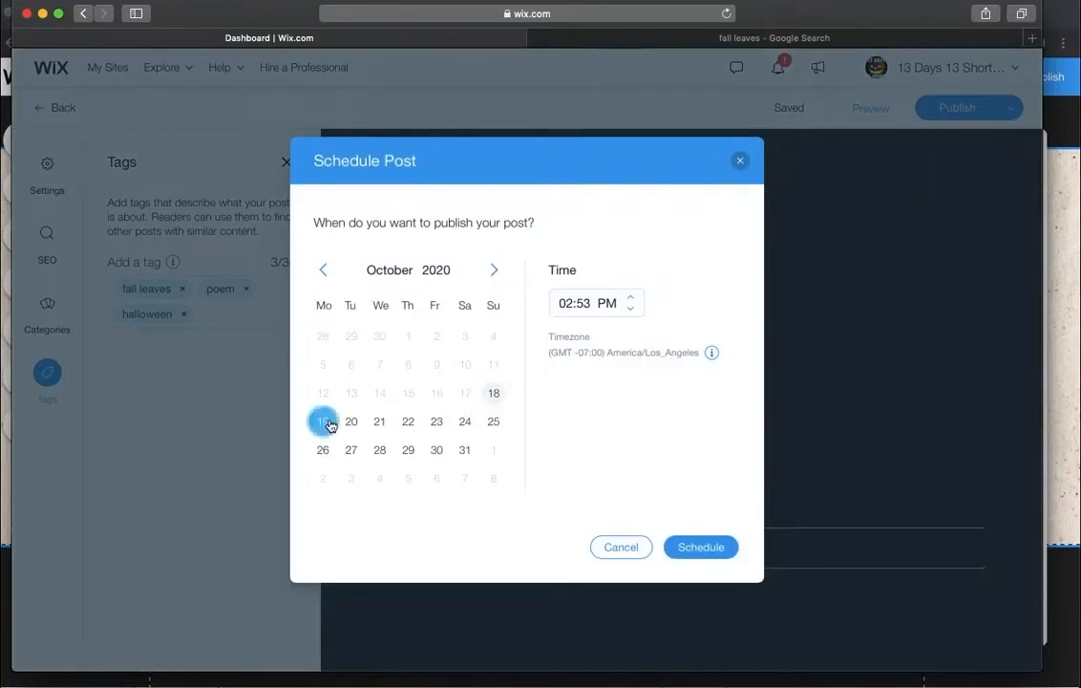
left_click(560, 301)
type("8:00")
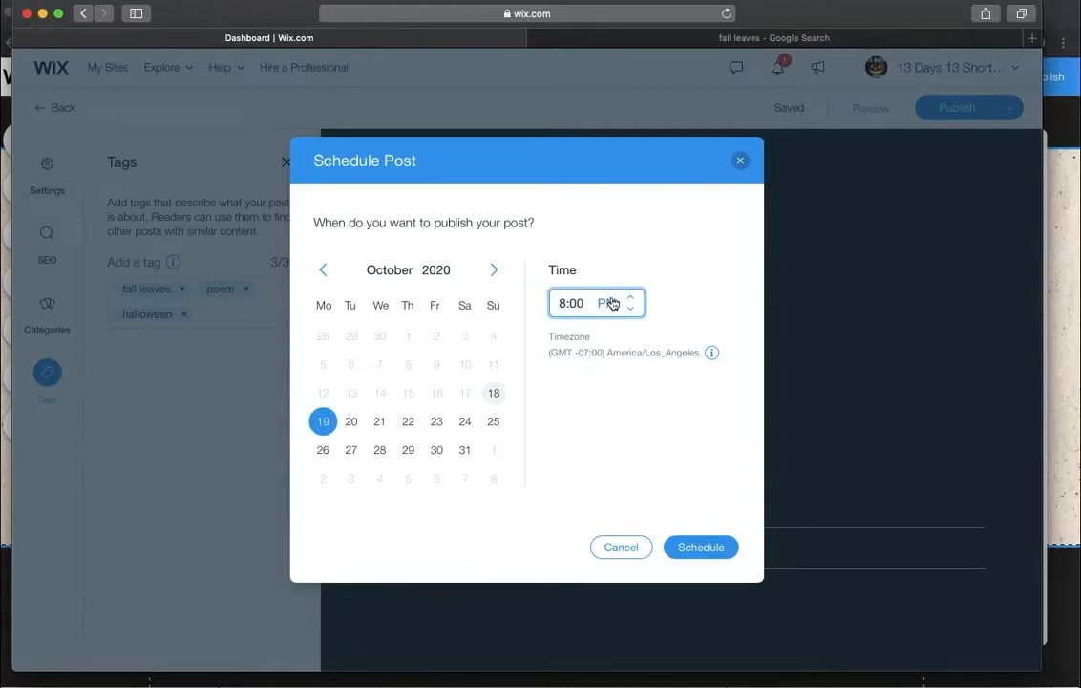
left_click(615, 438)
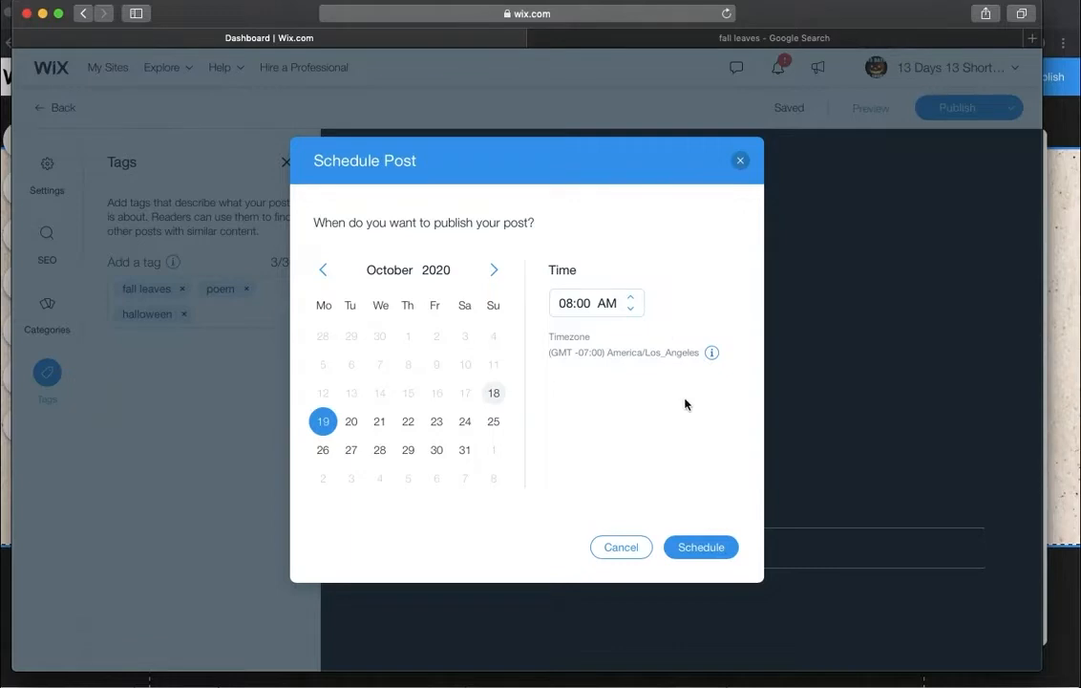
Change the scheduled publish time to 12:01 AM.
left_click(571, 303)
type("1201")
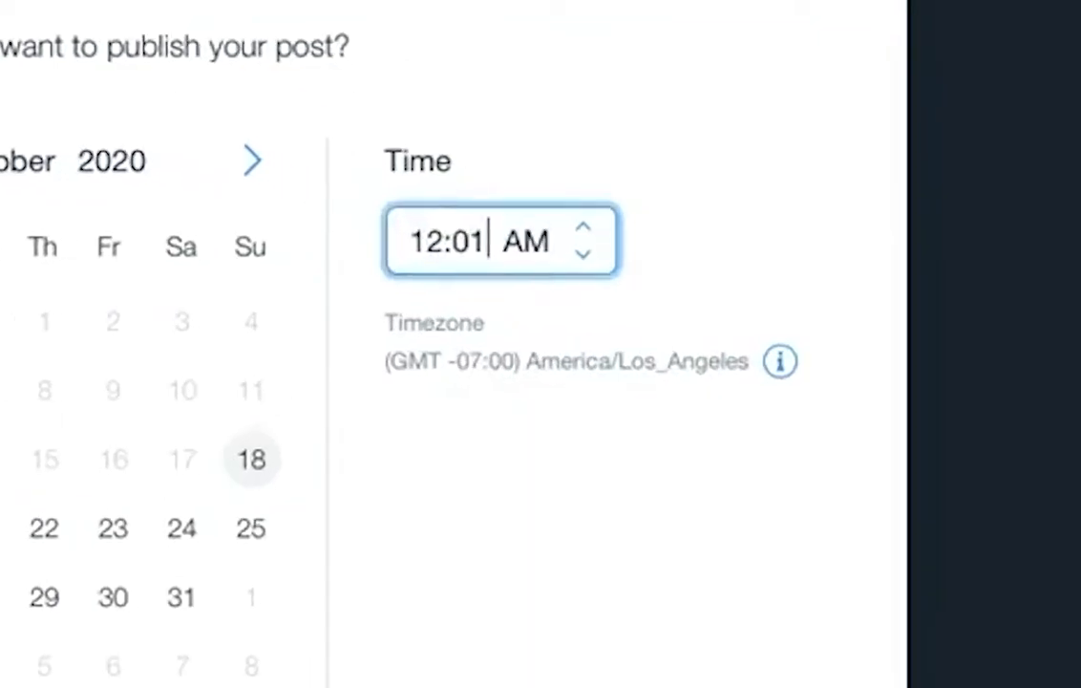
left_click(466, 471)
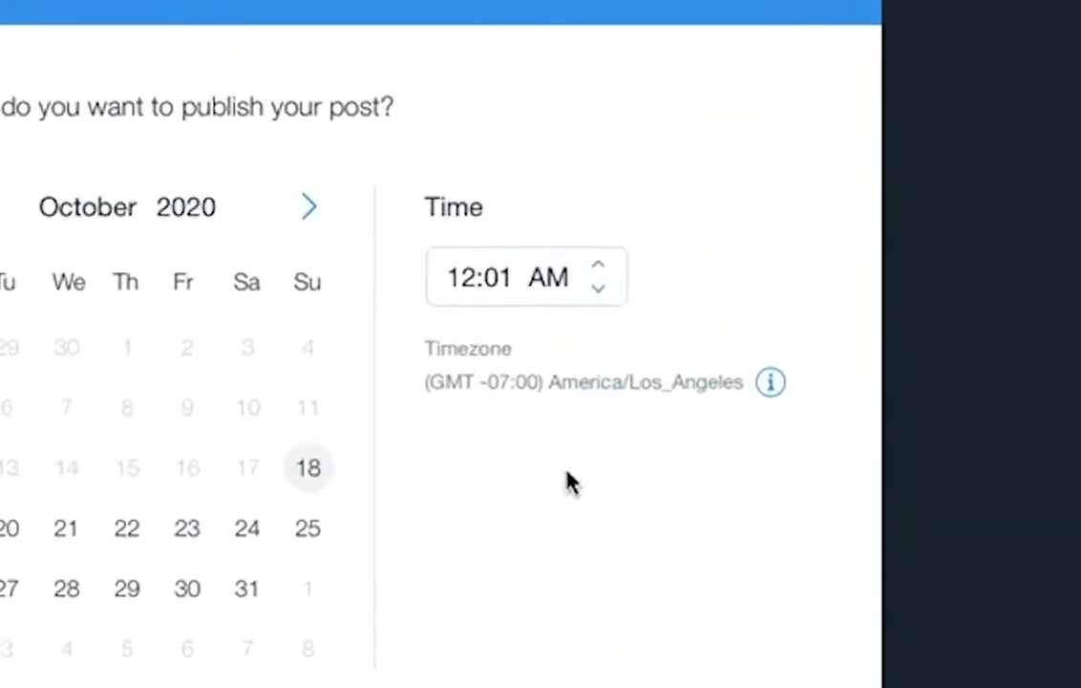
Set the post's scheduled publish time to 6:01 PM.
left_click(369, 259)
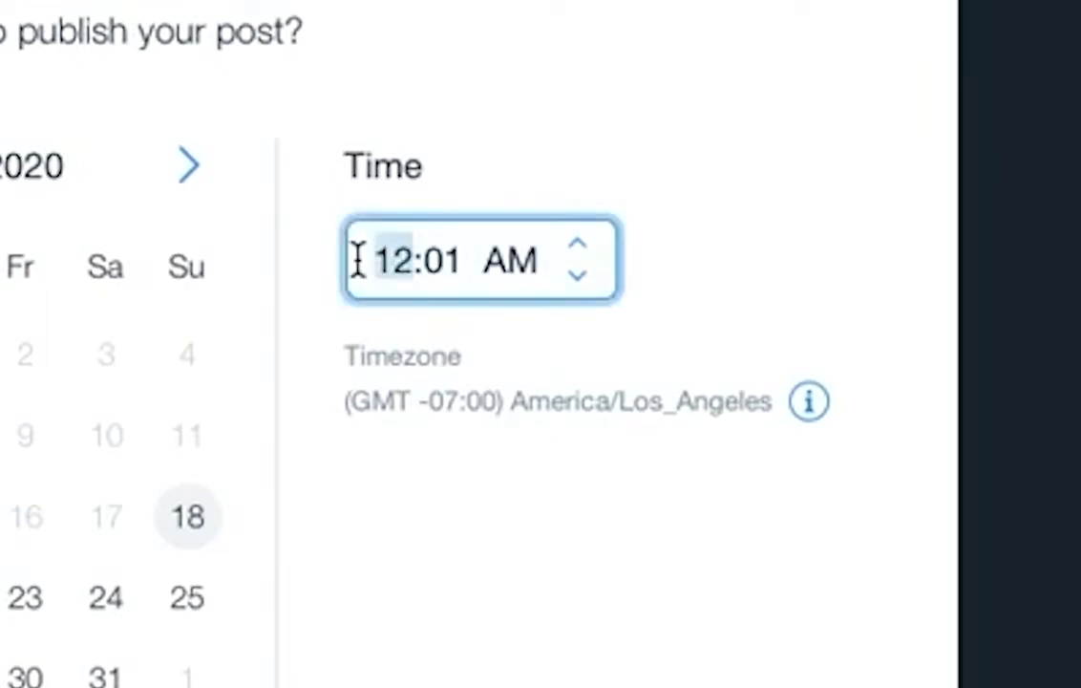
type("6")
left_click(504, 265)
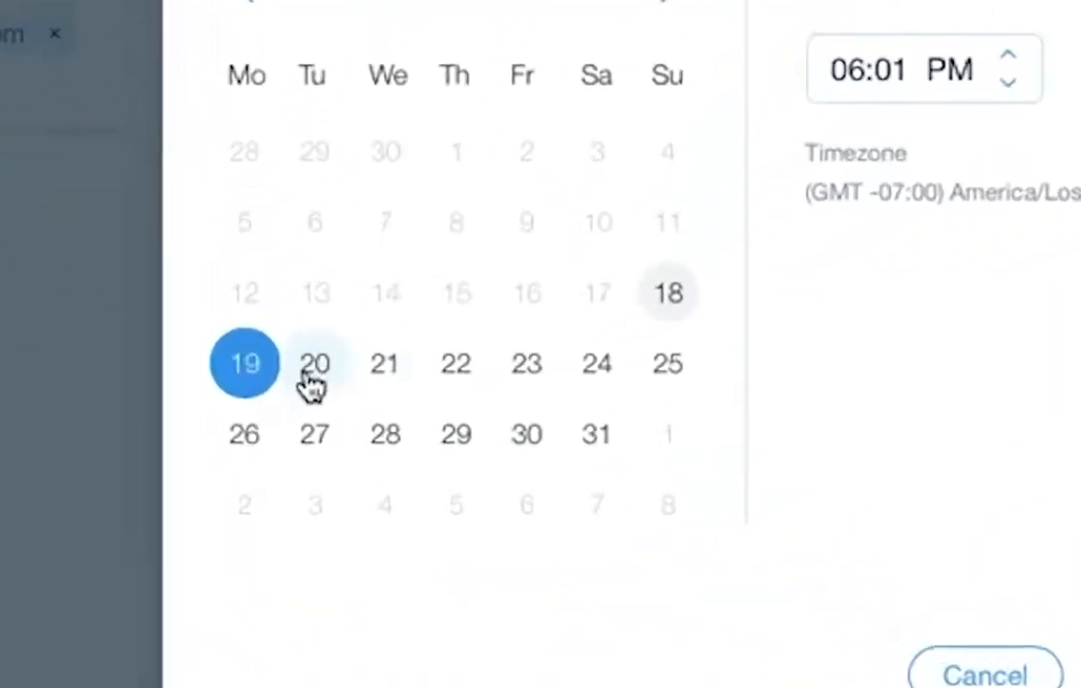
Try other October 2020 days as the post's publish date, including the 20th, 21st and 22nd.
left_click(350, 421)
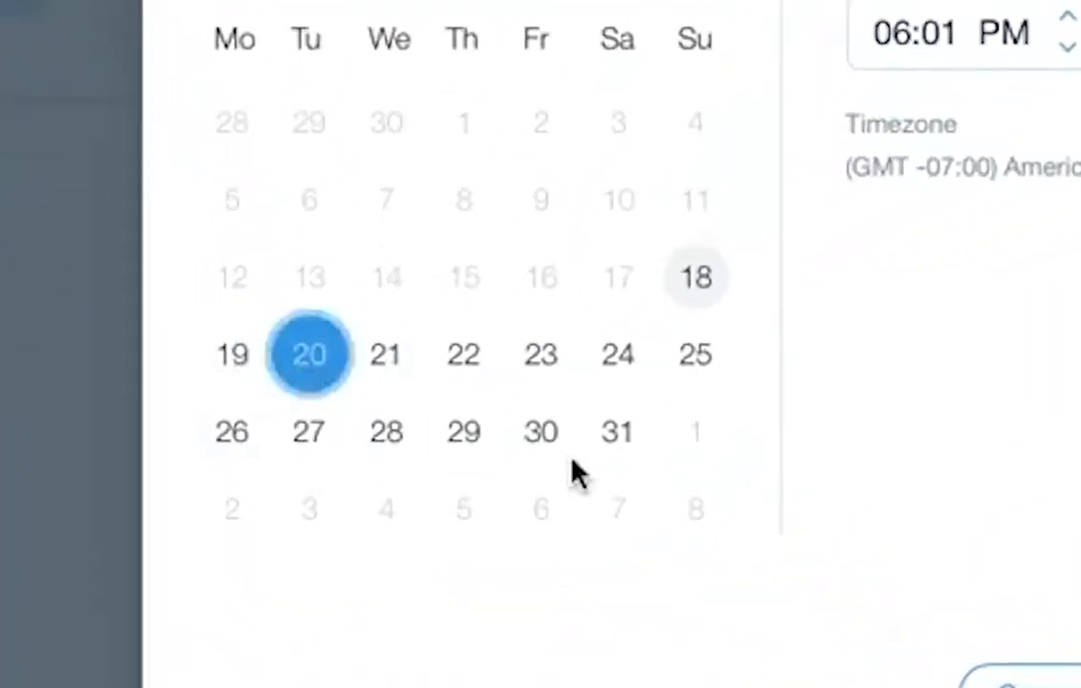
left_click(379, 361)
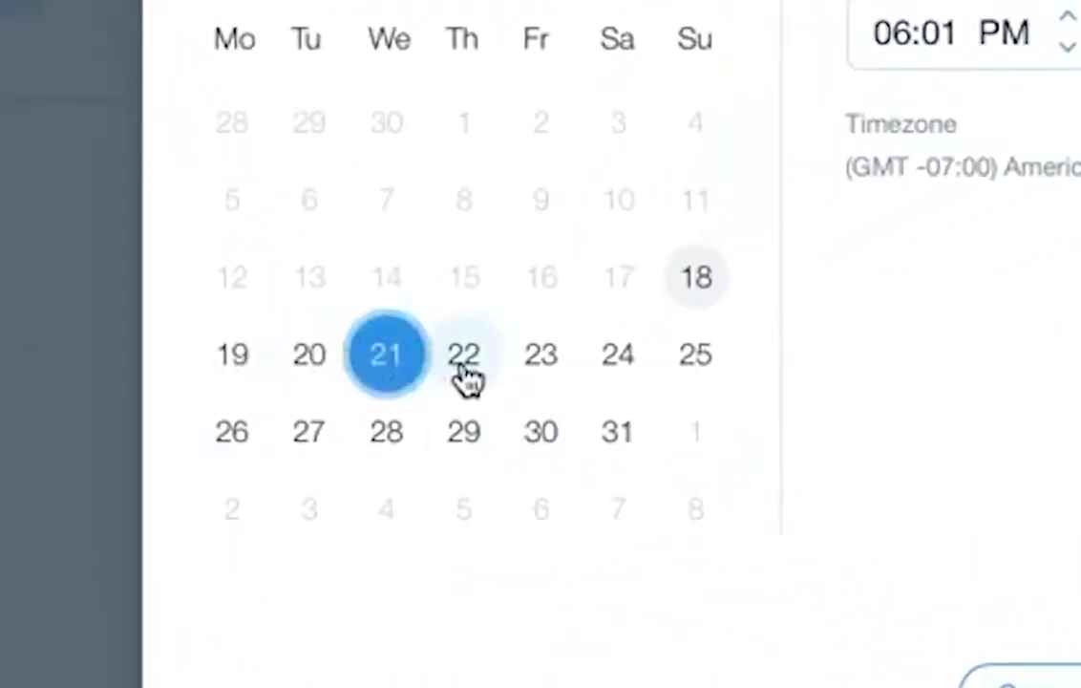
left_click(464, 368)
left_click(546, 457)
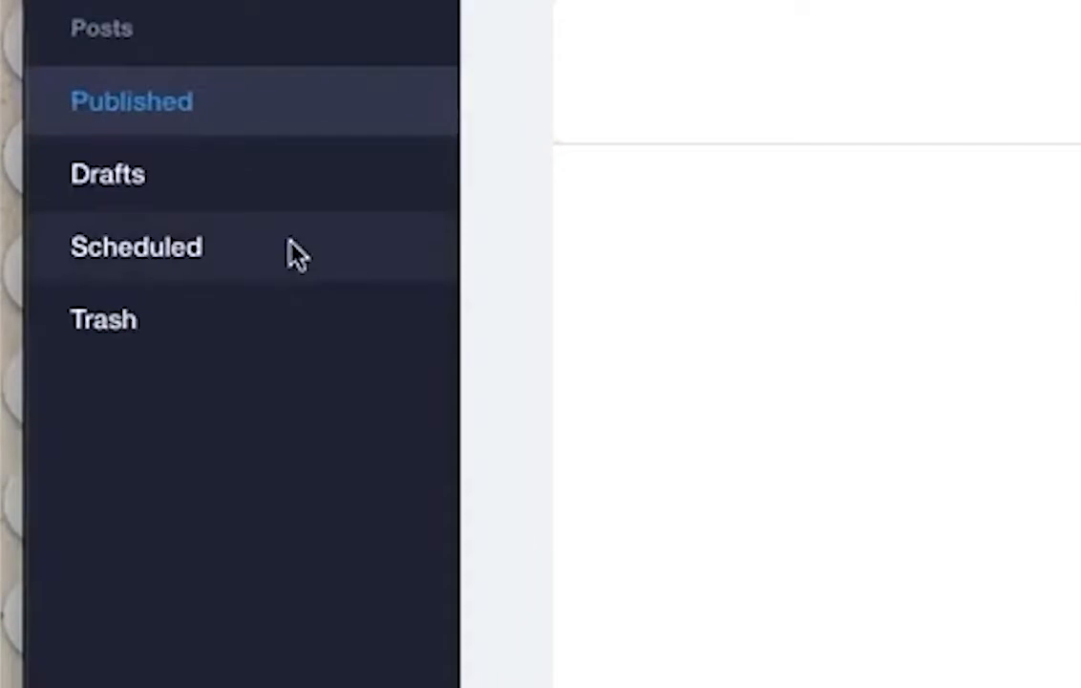
View the scheduled posts and preview the FALL LEAVES - POEM post, closing the preview when done.
left_click(296, 254)
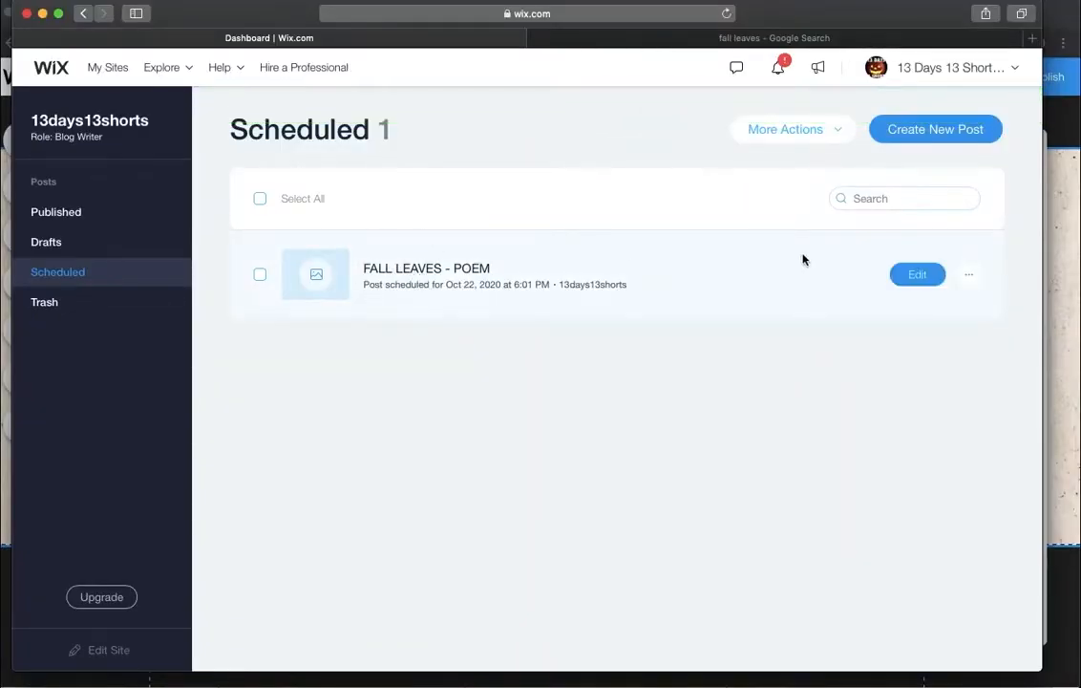
left_click(968, 275)
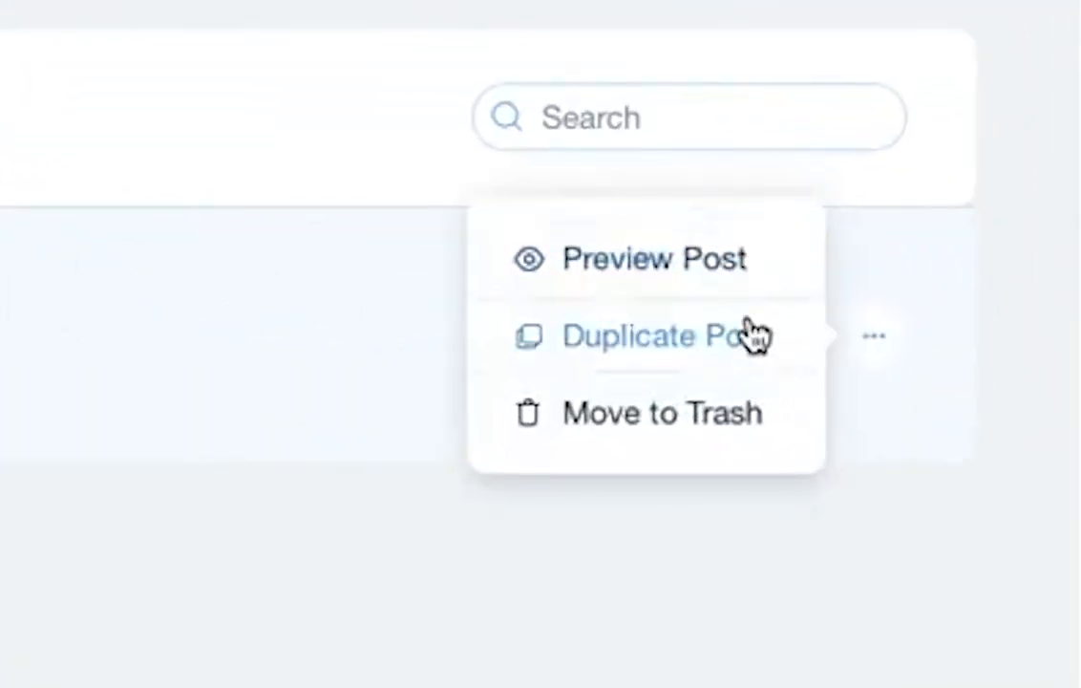
left_click(748, 273)
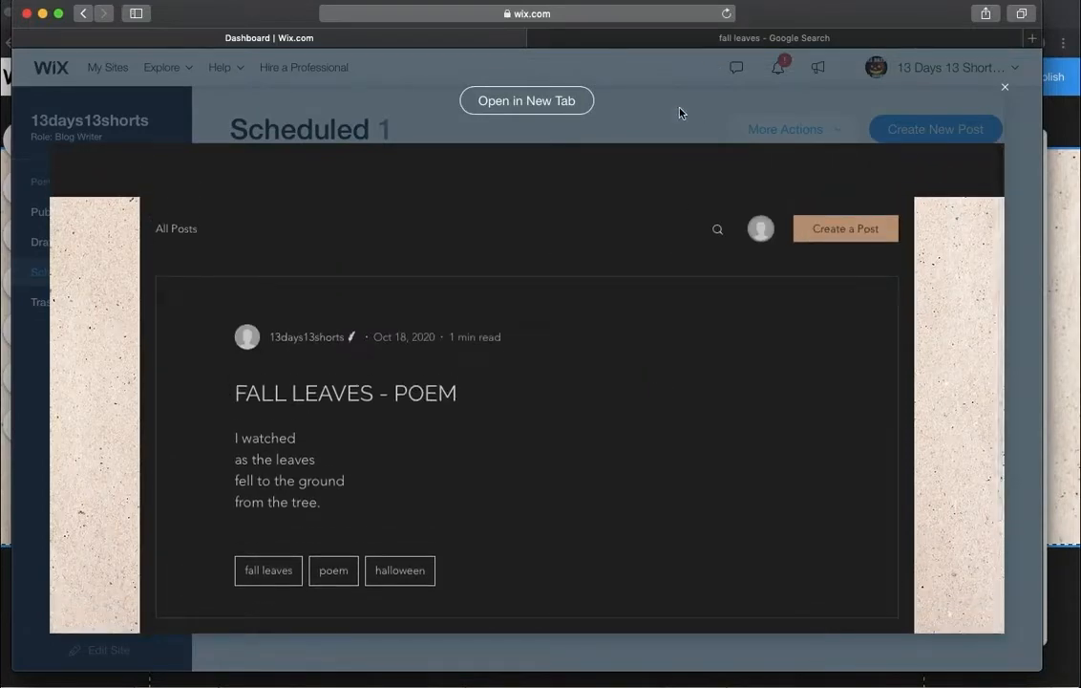
left_click(1007, 89)
Publish the scheduled FALL LEAVES - POEM post immediately and check it on the Blog page in the Wix Website Editor.
left_click(900, 277)
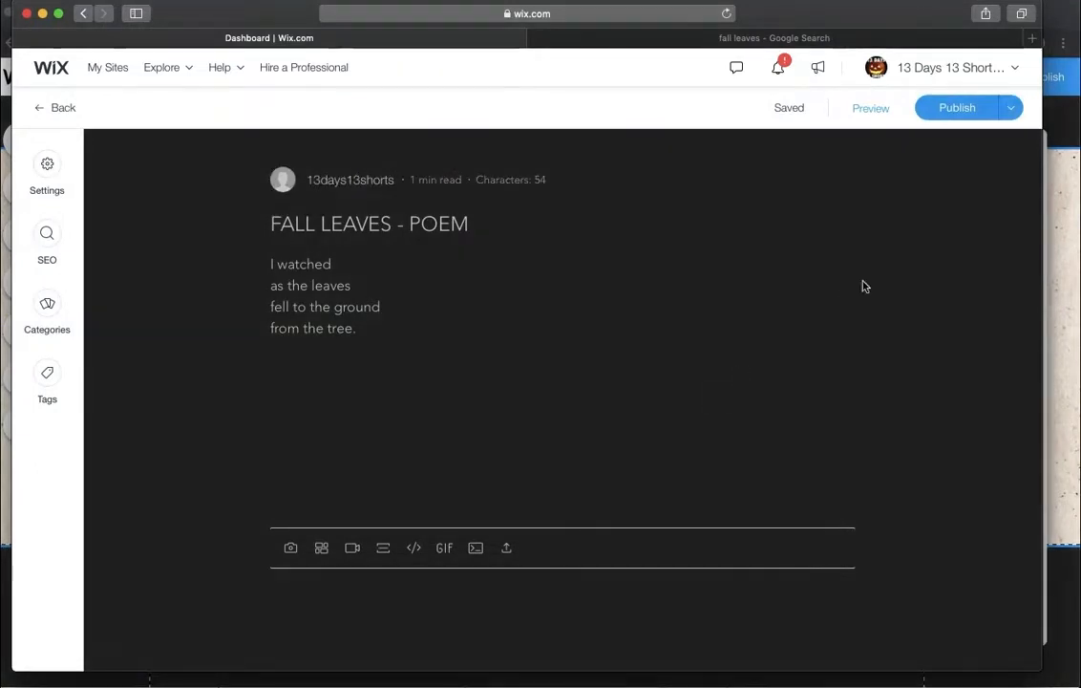
left_click(1011, 109)
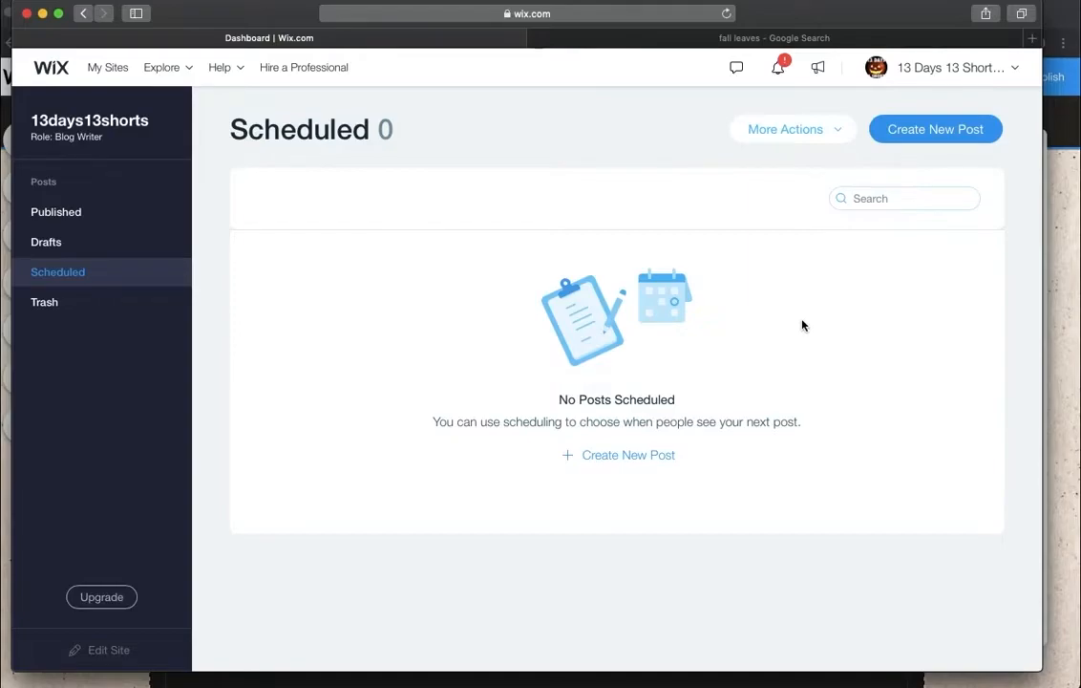
left_click(1068, 353)
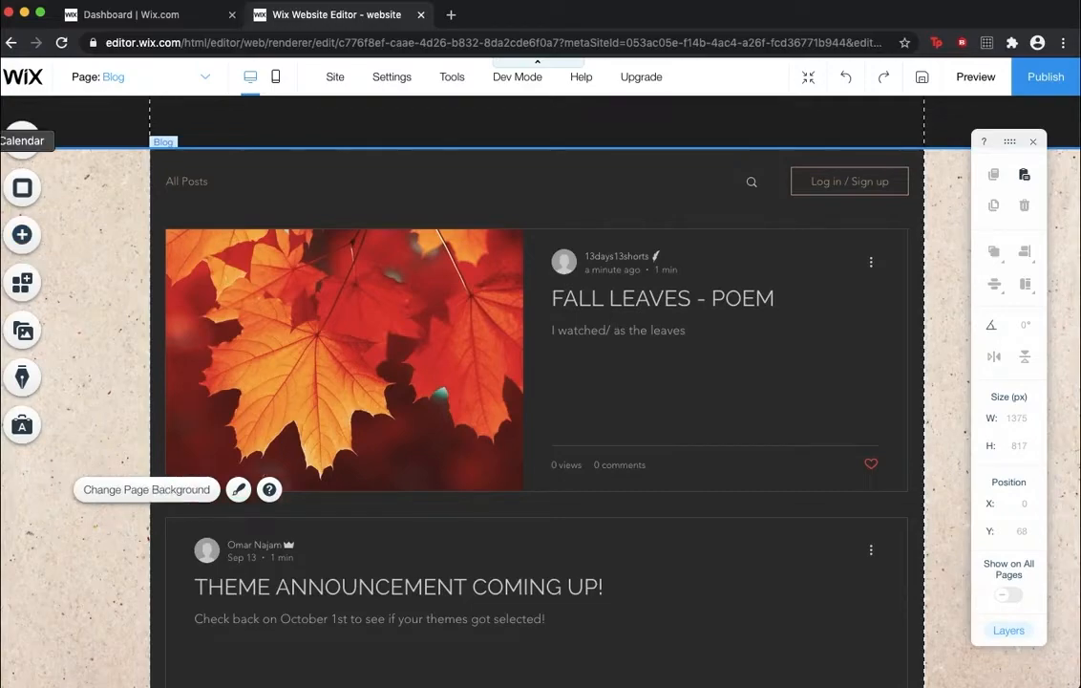
left_click(3, 334)
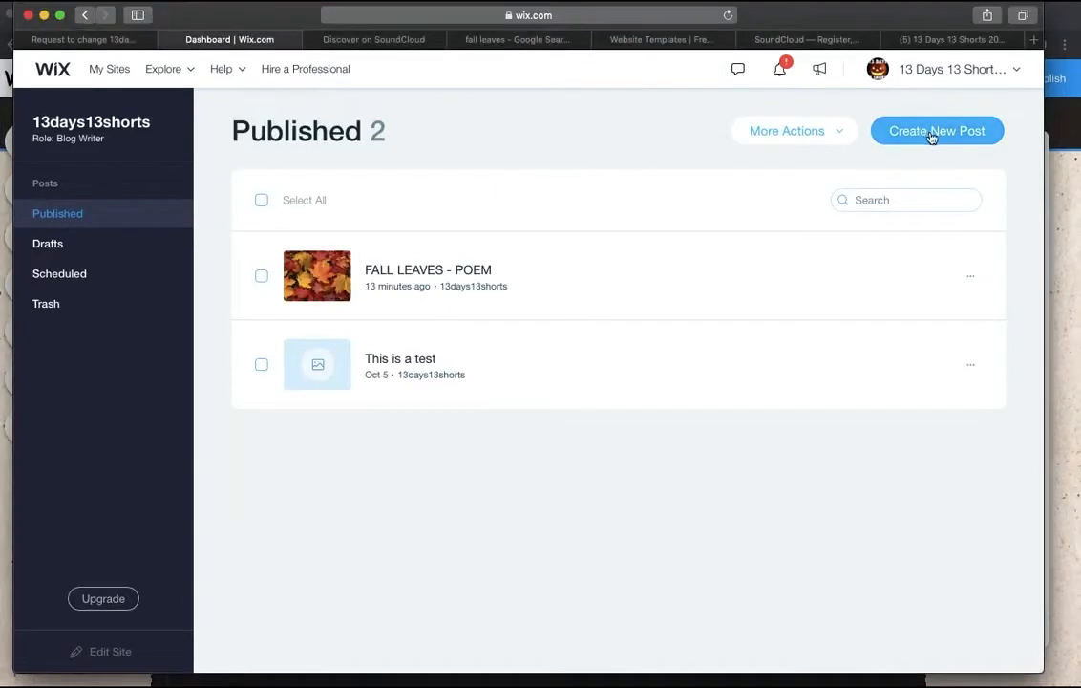
Create a new post titled "FALL LEAVES PICTURE" with the body text "My picture of Fall Leaves!".
left_click(933, 137)
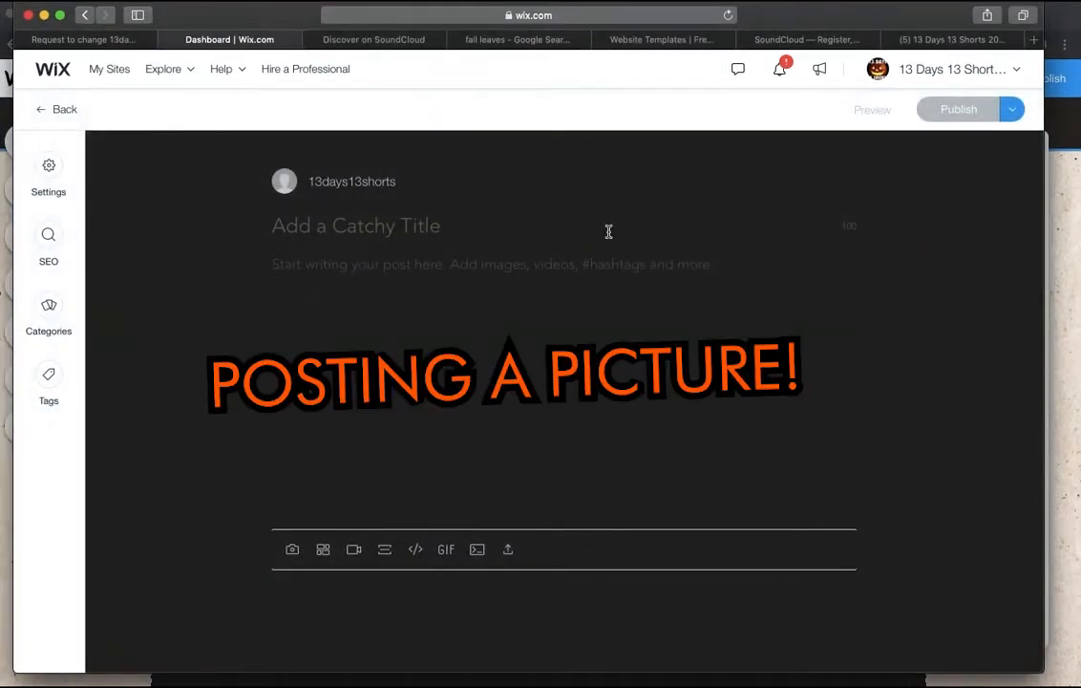
left_click(609, 231)
type("FALL LEAVES")
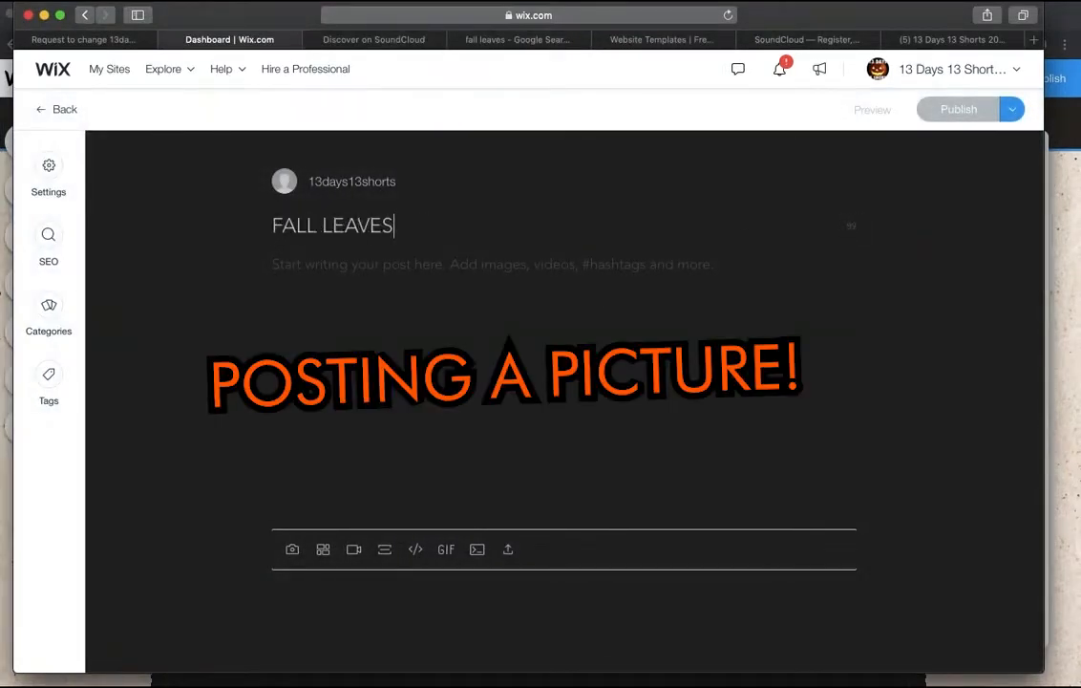
type(" PICTURE")
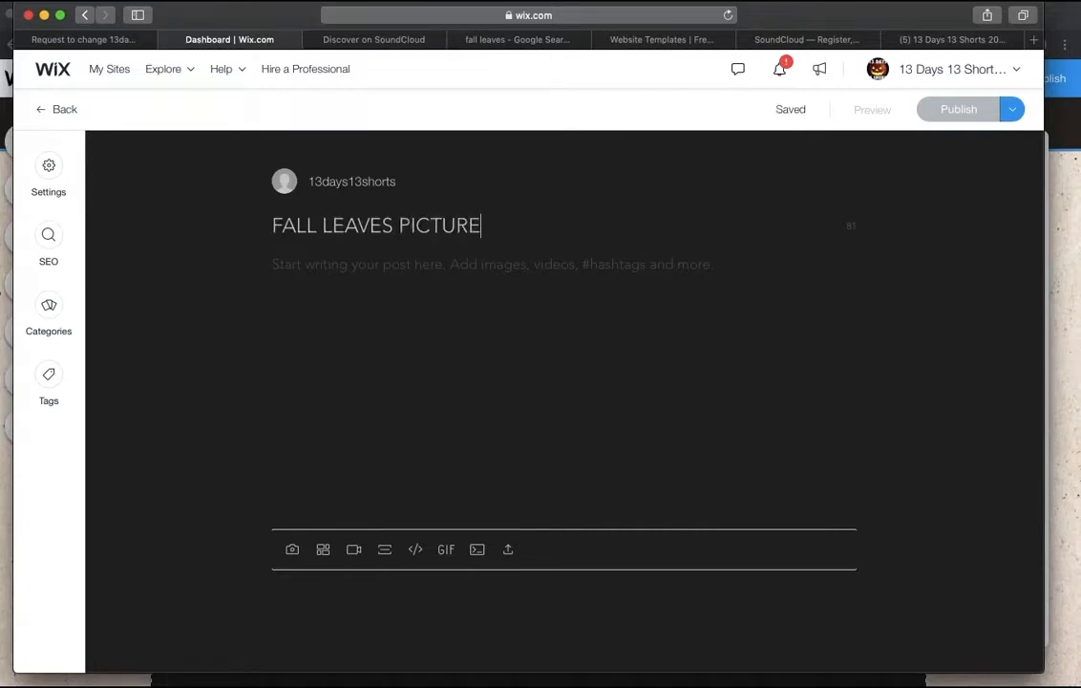
key("Return")
type("My picture of")
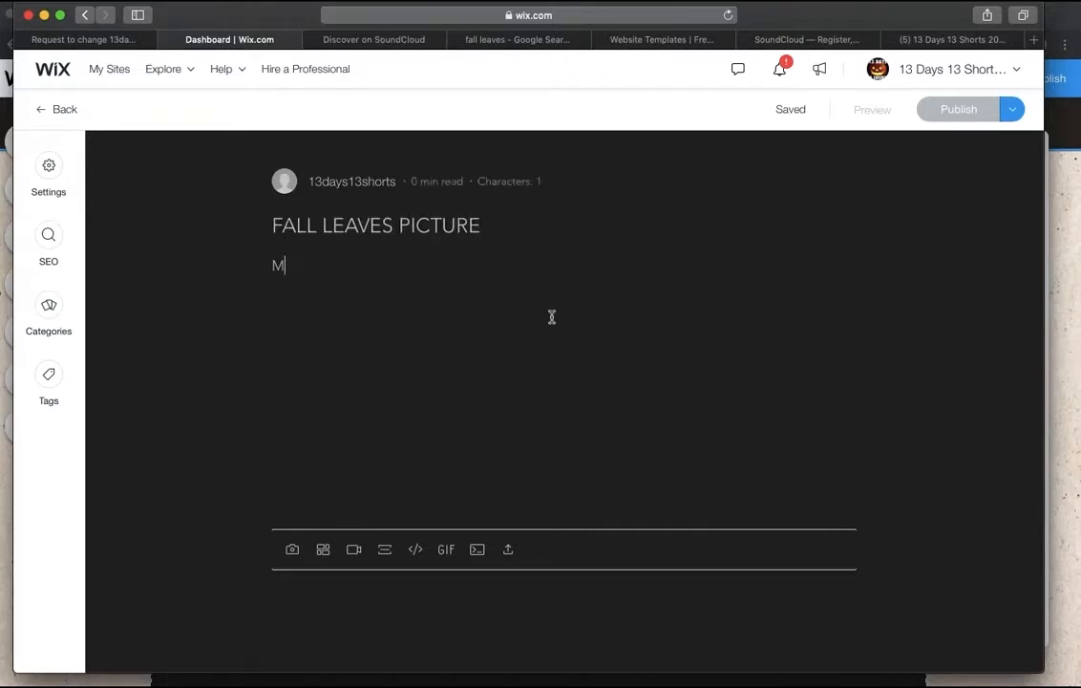
type(" Fall Leaves!")
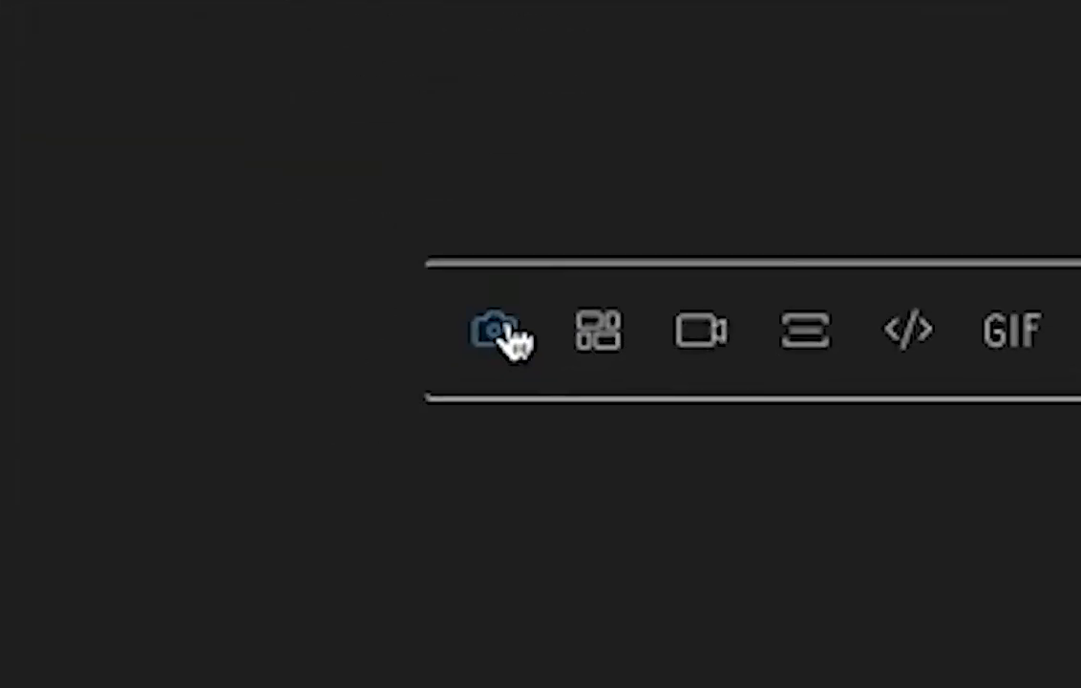
Insert the image fall-leaves.jpg from the site files below the post's text.
left_click(495, 331)
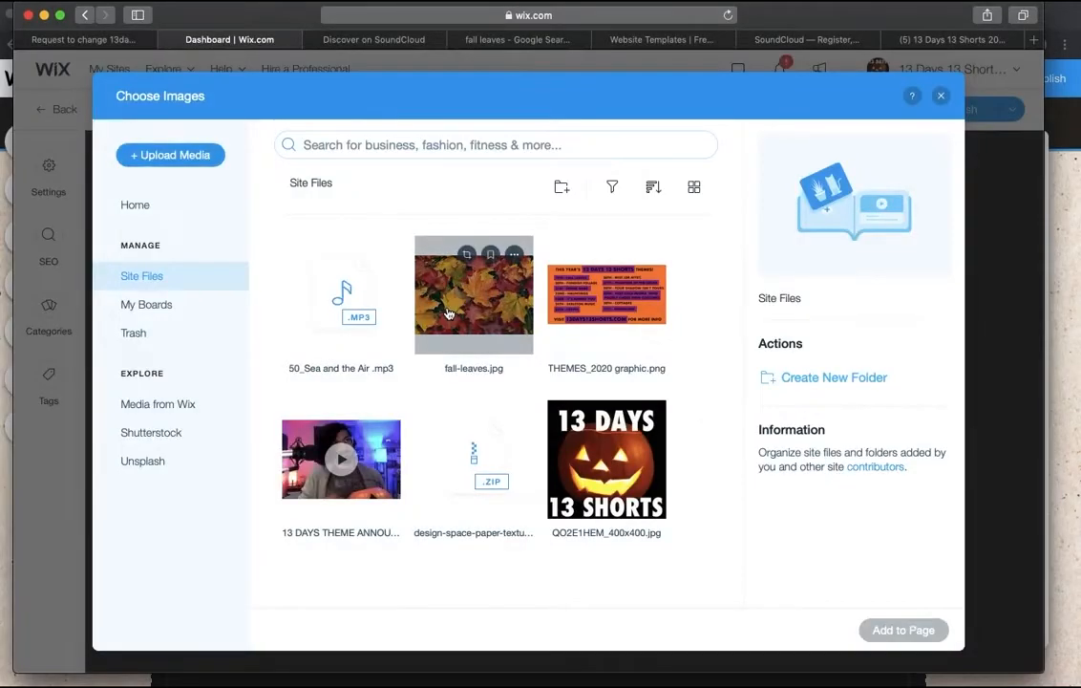
left_click(491, 347)
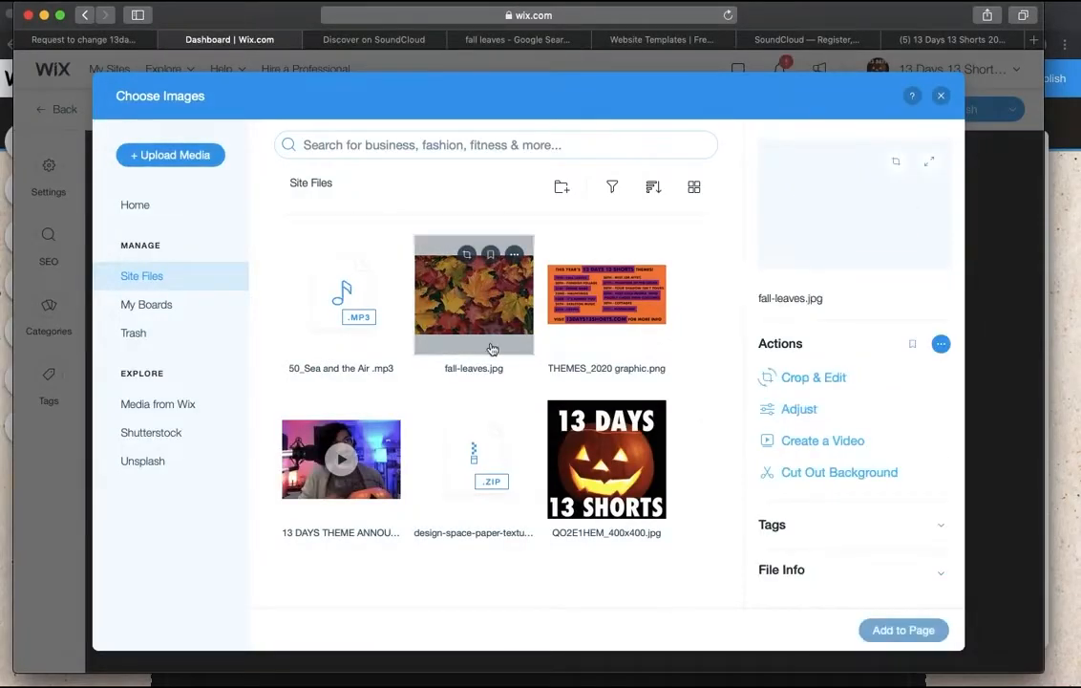
left_click(884, 631)
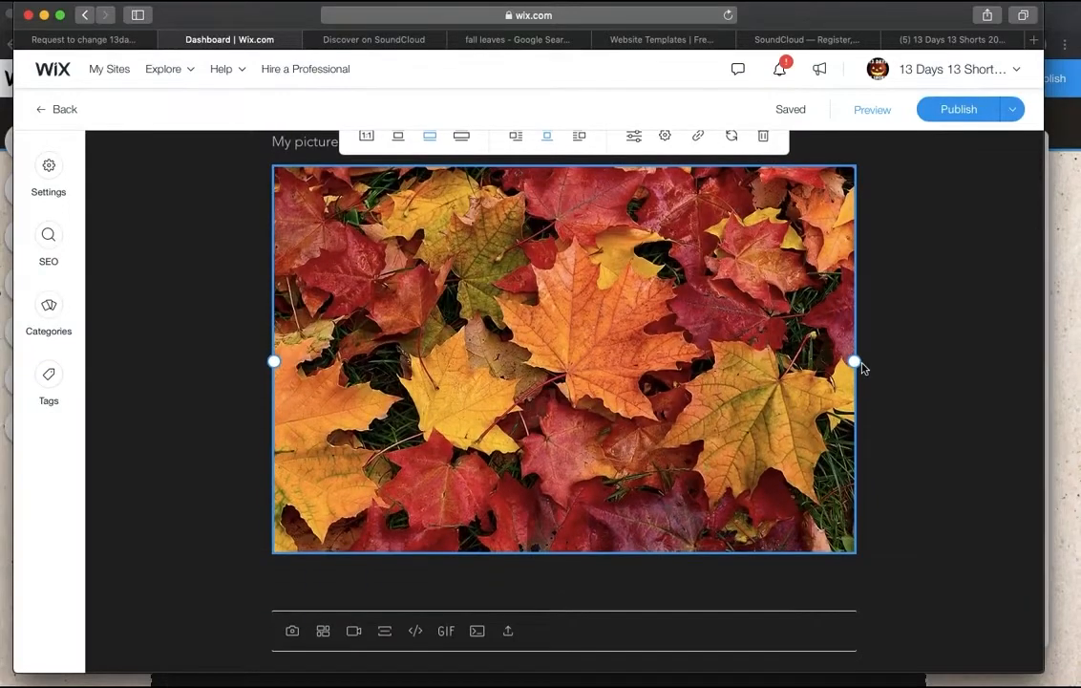
Try different sizes for the fall leaves image, including full width and original size, and scale it down by its edge handle.
left_click_drag(857, 362, 720, 355)
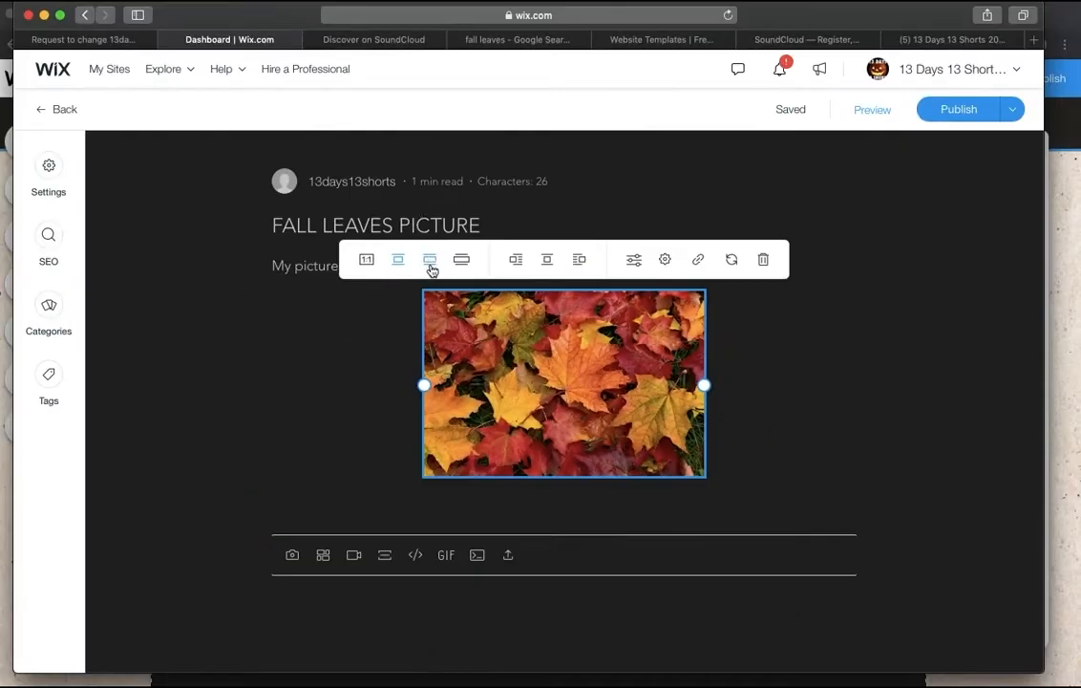
left_click(469, 329)
left_click(460, 264)
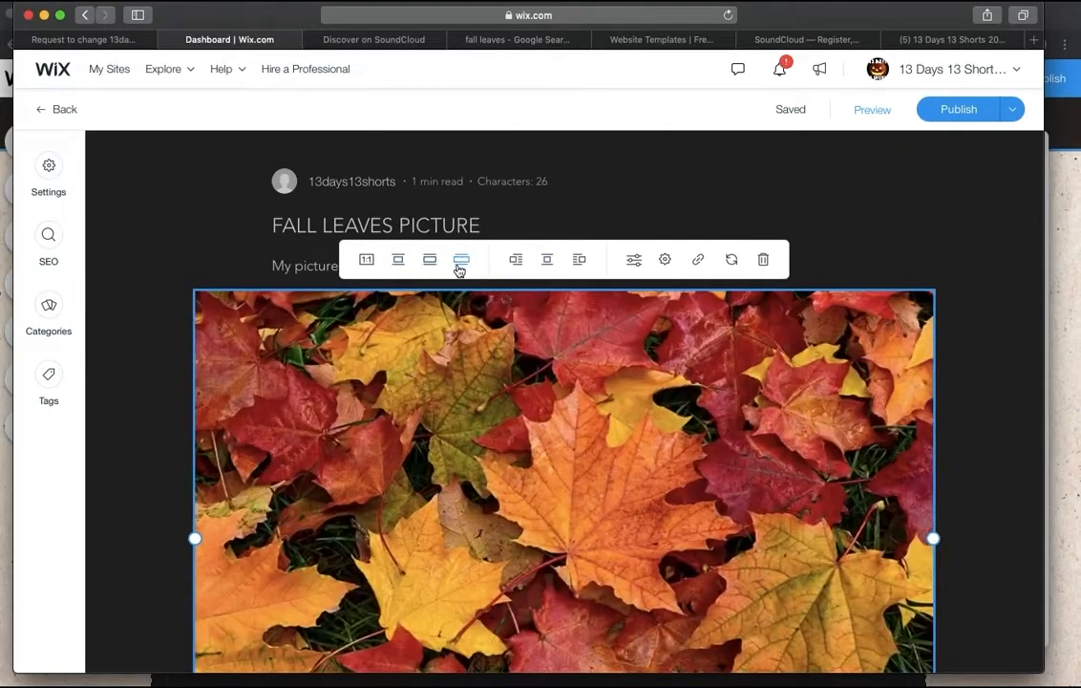
left_click(368, 260)
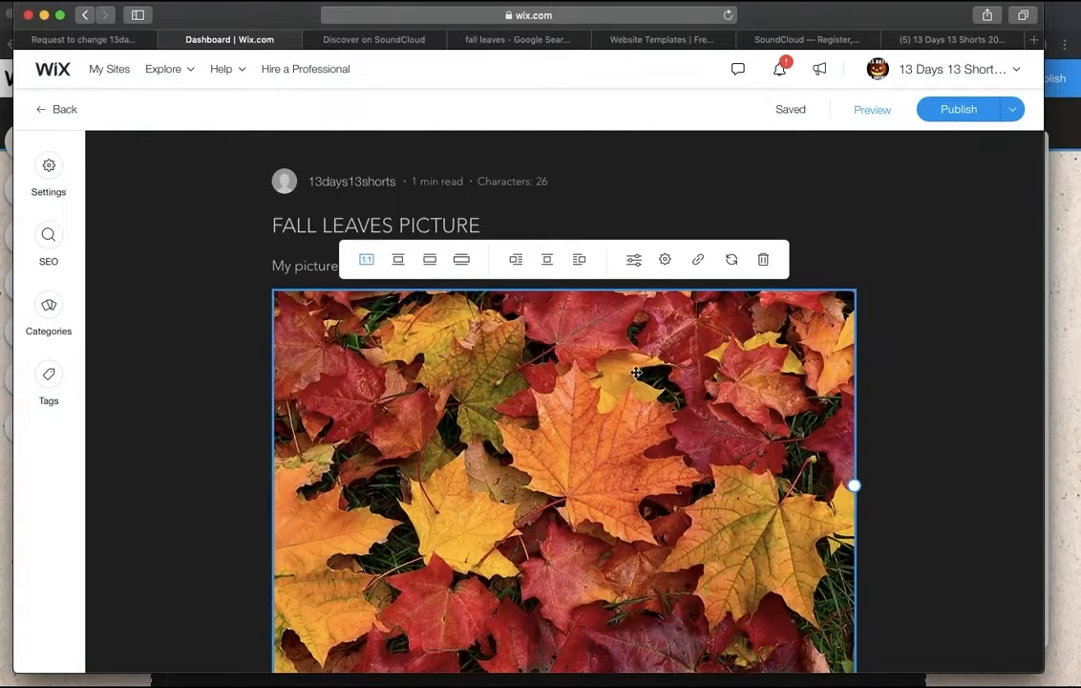
left_click_drag(856, 488, 736, 480)
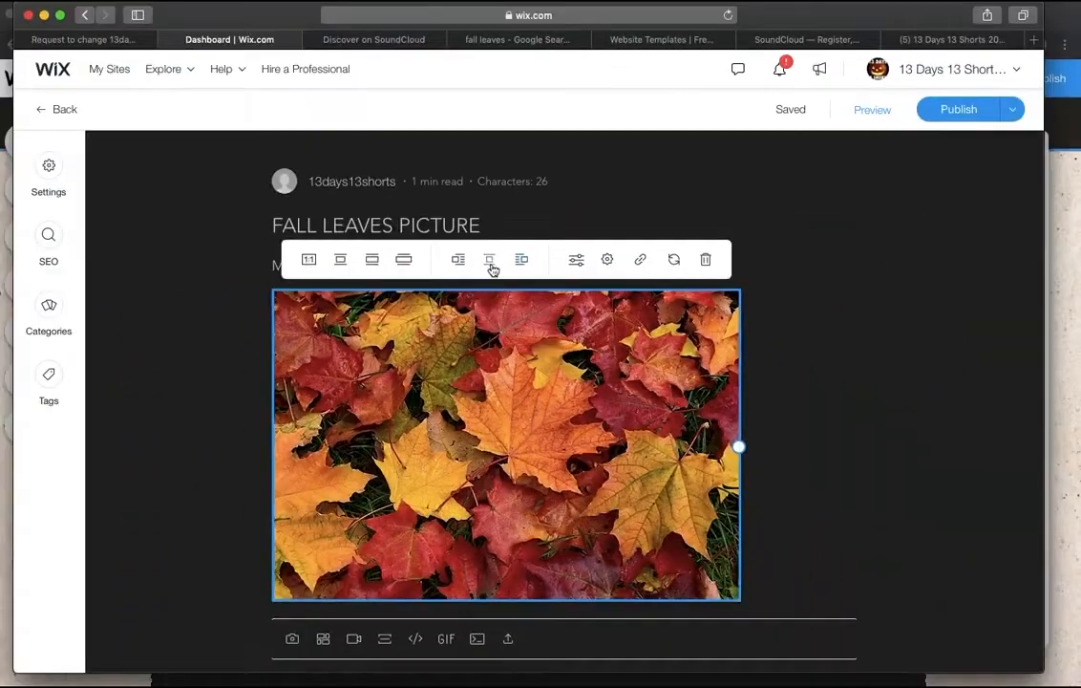
Try left and right alignment for the fall leaves image and set it back to centered.
left_click(511, 263)
left_click(577, 262)
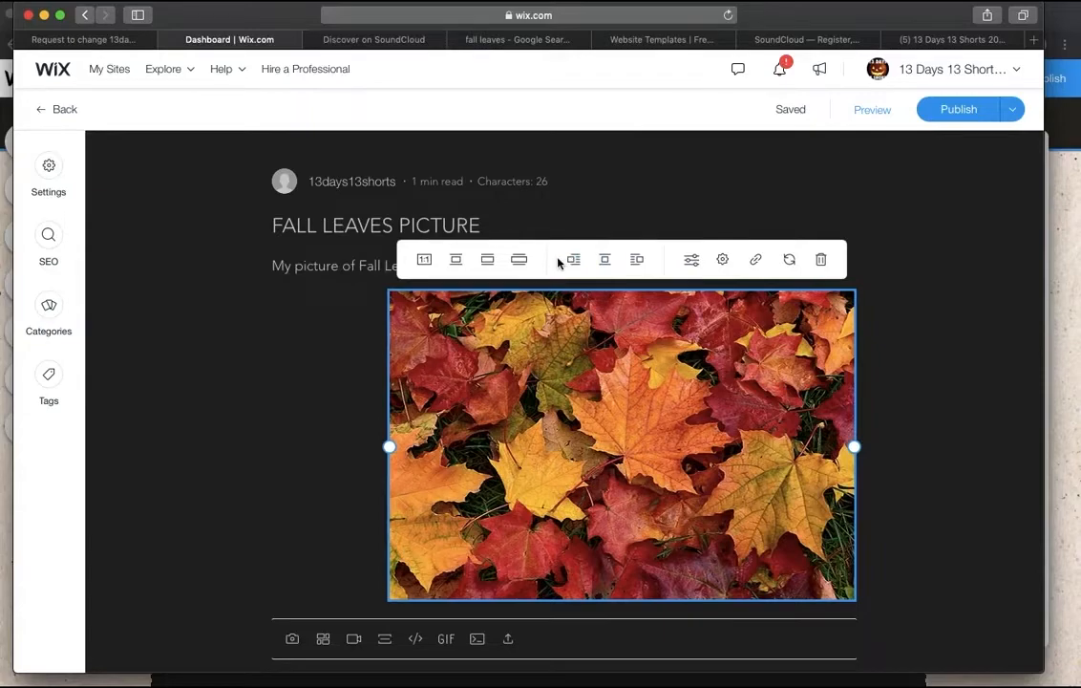
left_click(572, 262)
left_click(491, 261)
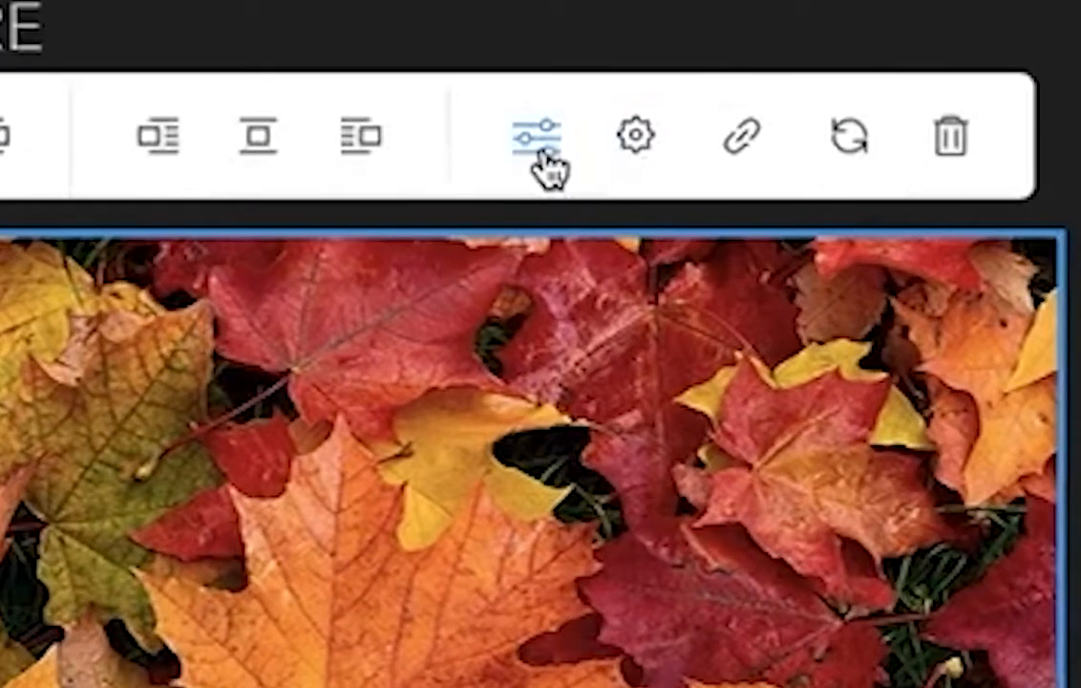
Check the image's Photo Studio tools and its caption and alt text settings, and delete the image from the post.
left_click(539, 143)
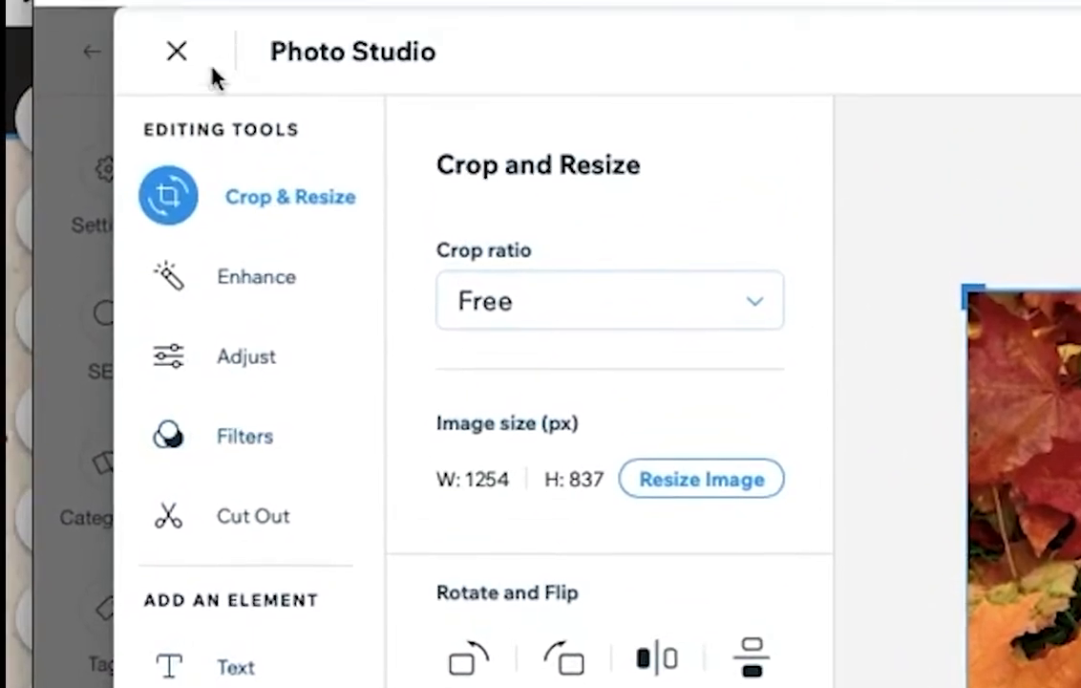
left_click(180, 55)
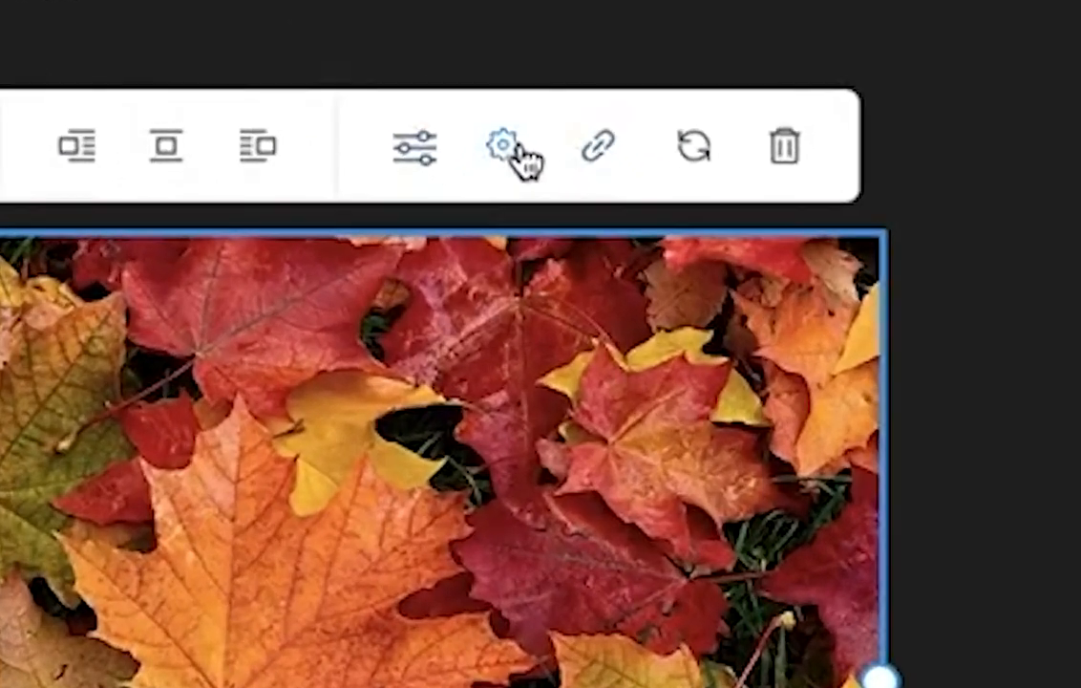
left_click(504, 146)
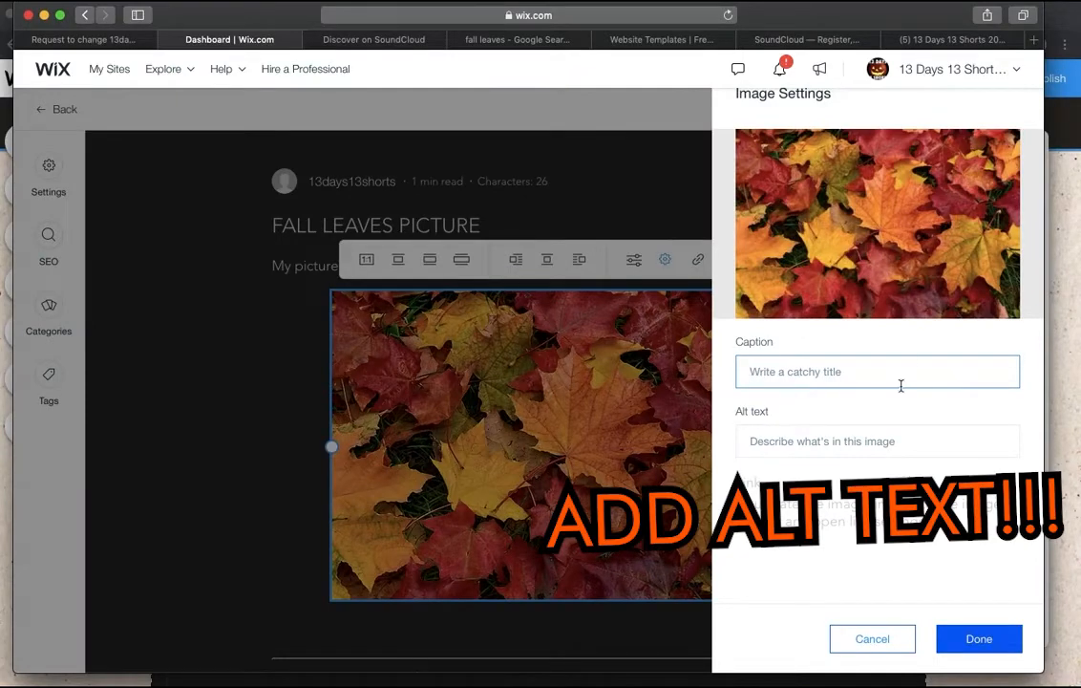
left_click(664, 261)
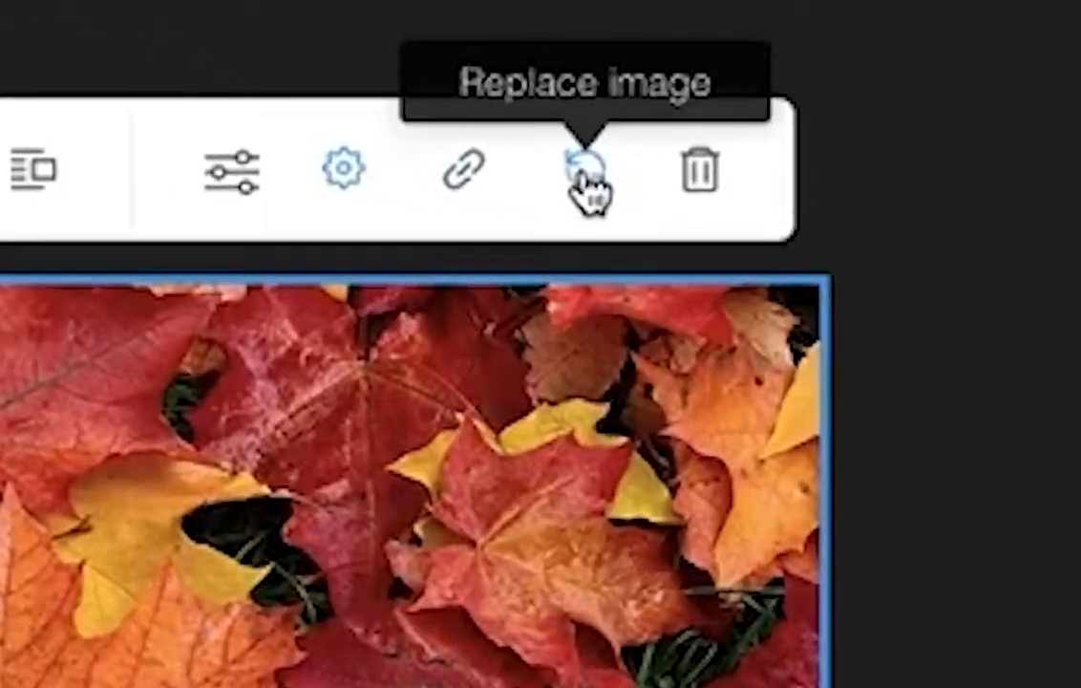
left_click(697, 187)
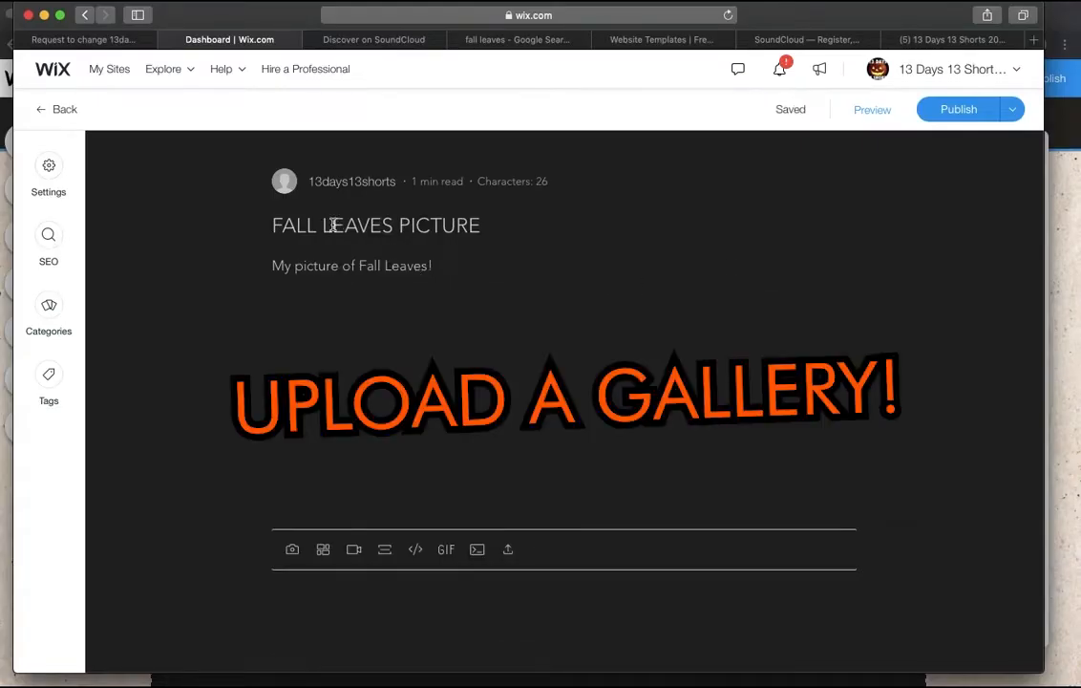
Make the wording plural: title "FALL LEAVES PICTURES" and body text "My pictures of Fall Leaves!".
left_click(483, 224)
type("S")
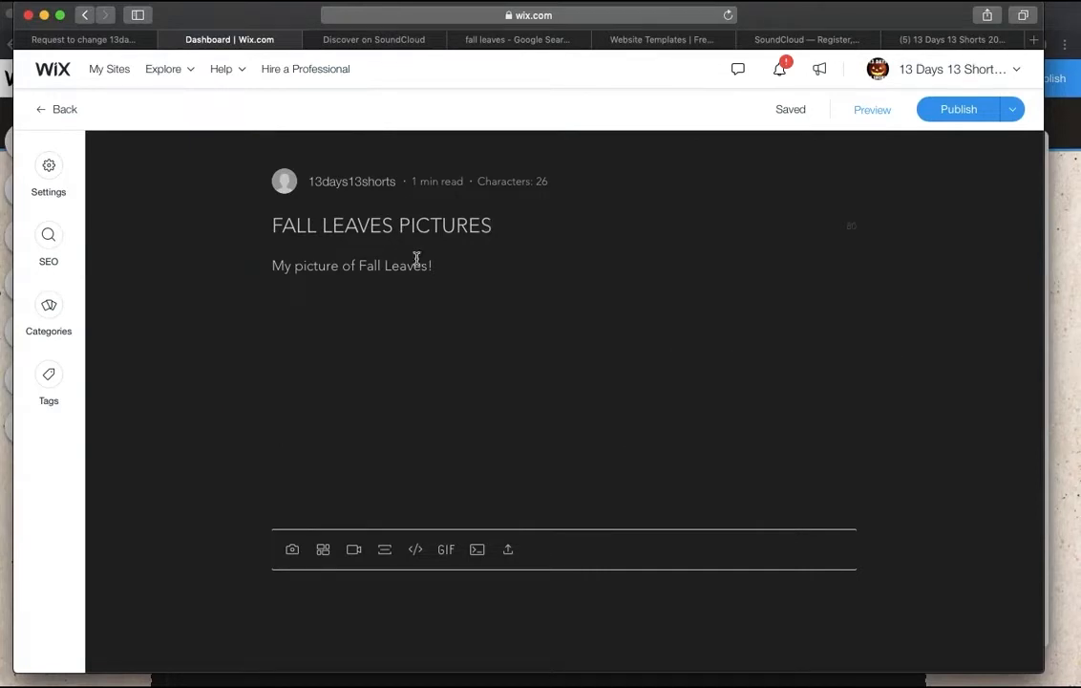
left_click(339, 268)
type("s")
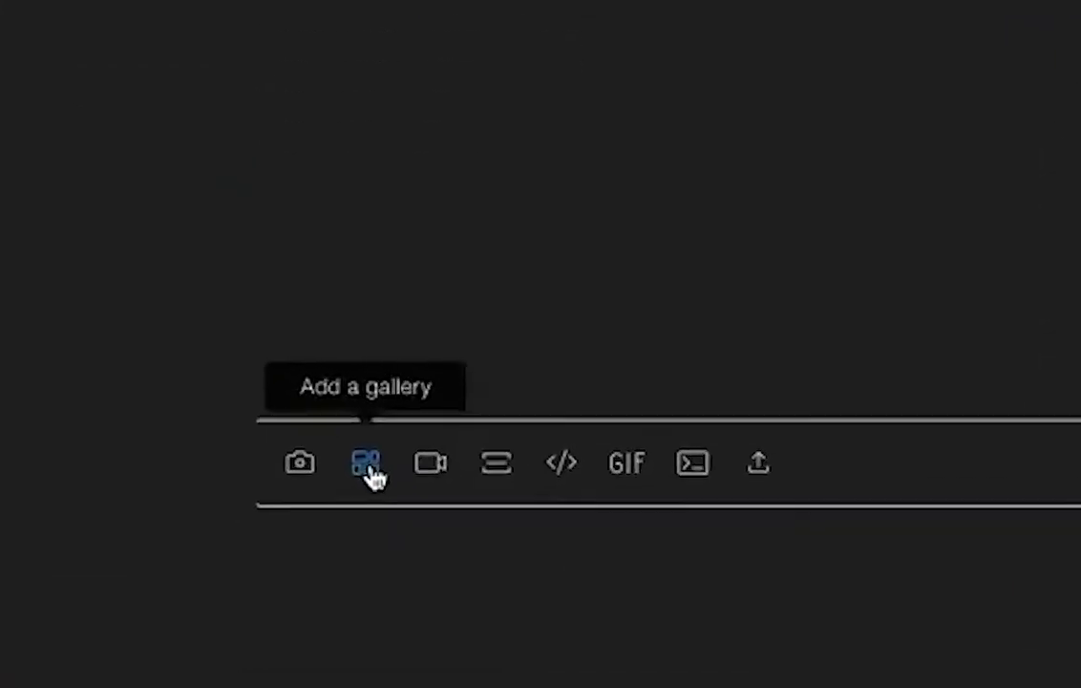
Add a gallery to the post with fall-leaves.jpg, THEMES_2020 graphic.png and QO2E1HEM_400x400.jpg from the site files.
left_click(325, 551)
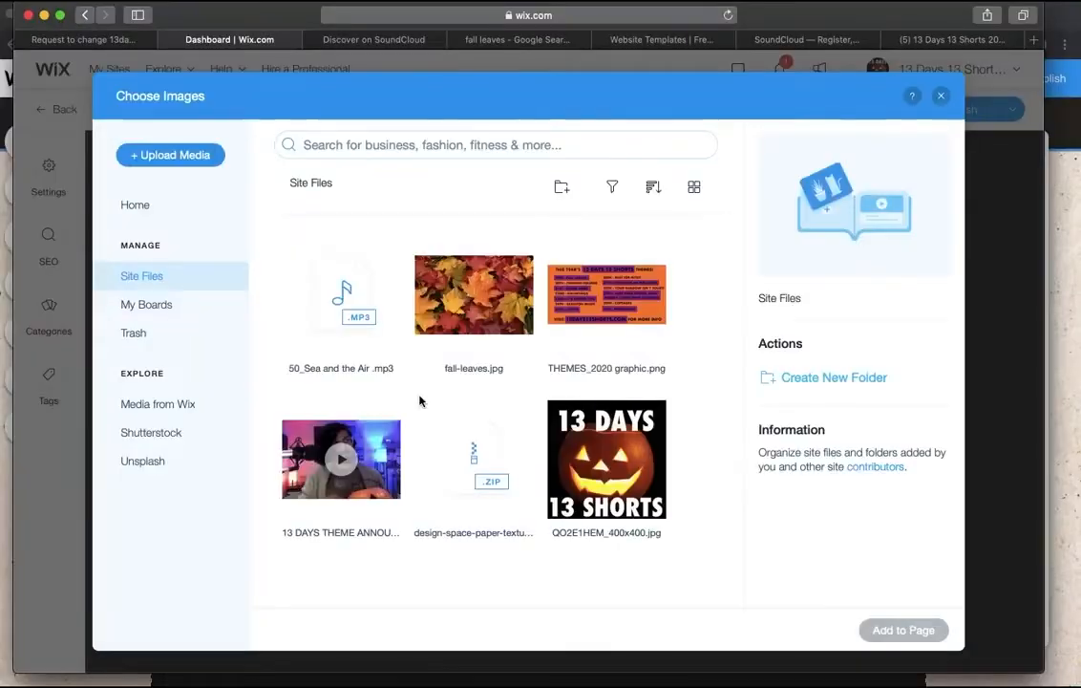
left_click(498, 318)
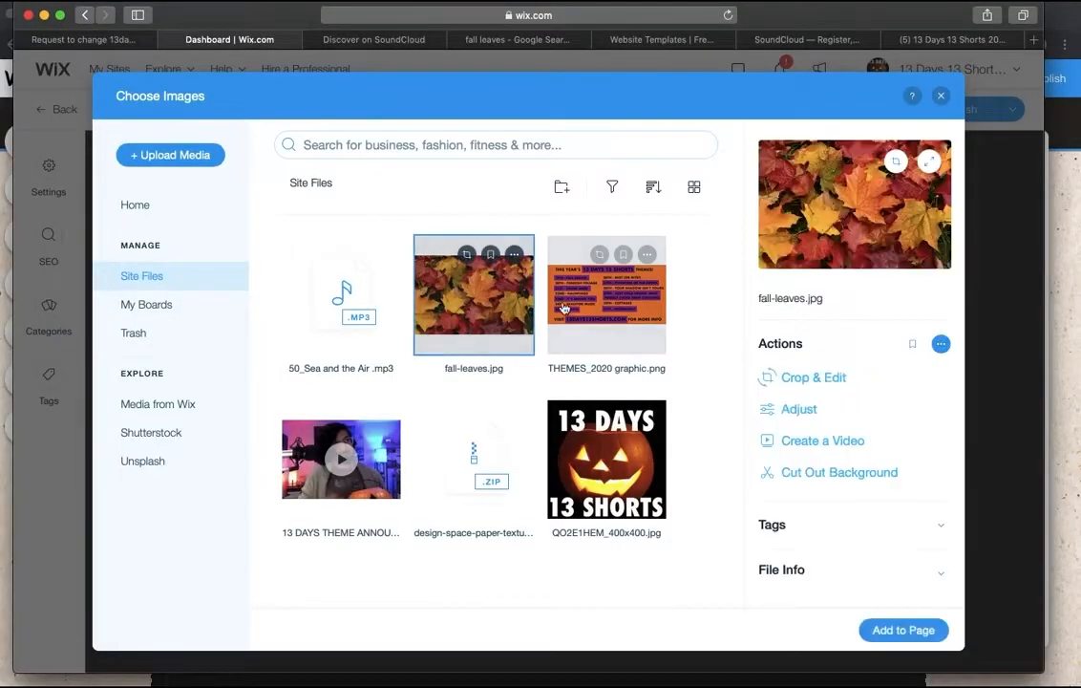
left_click(593, 296, "shift")
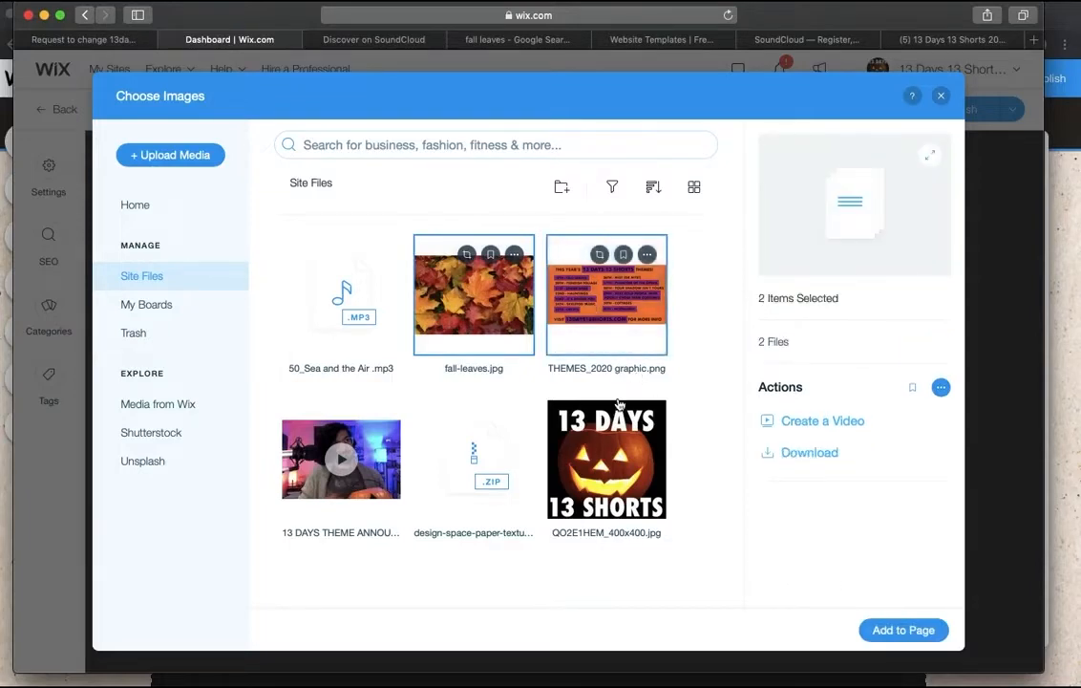
left_click(889, 629)
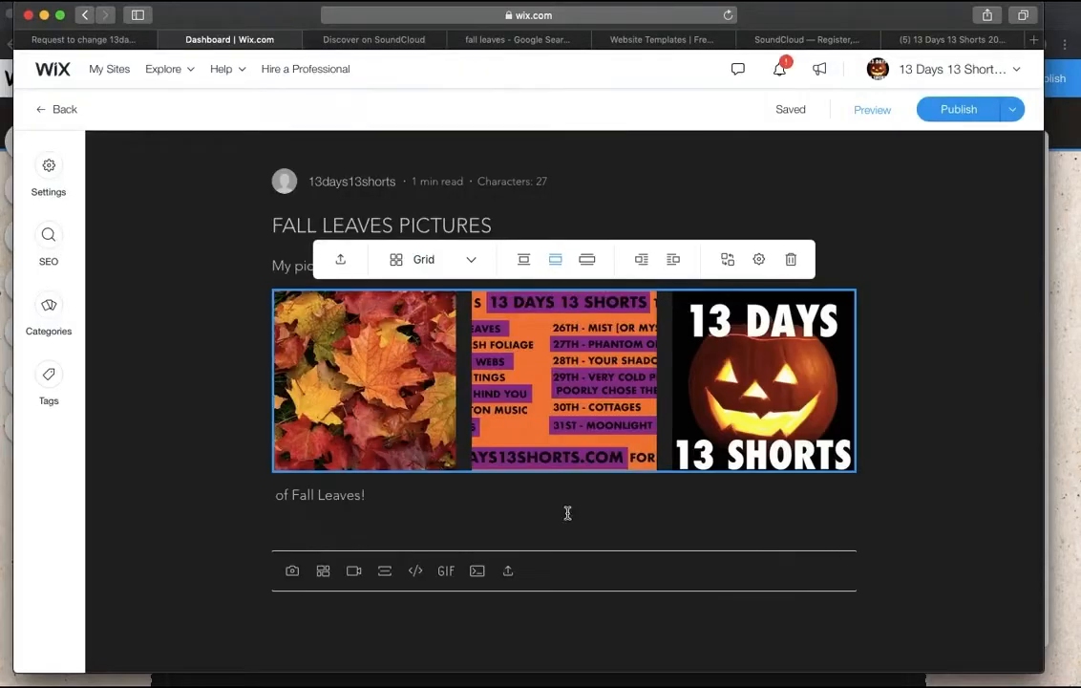
Try the Masonry layout for the gallery and switch it to Collage.
left_click(440, 273)
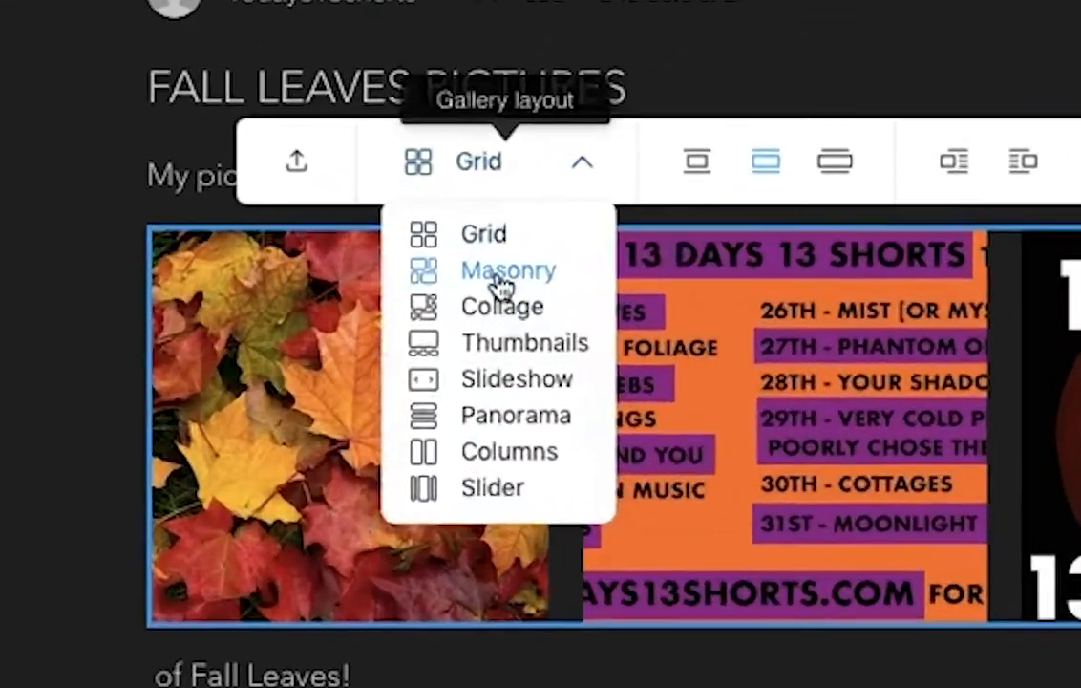
left_click(432, 314)
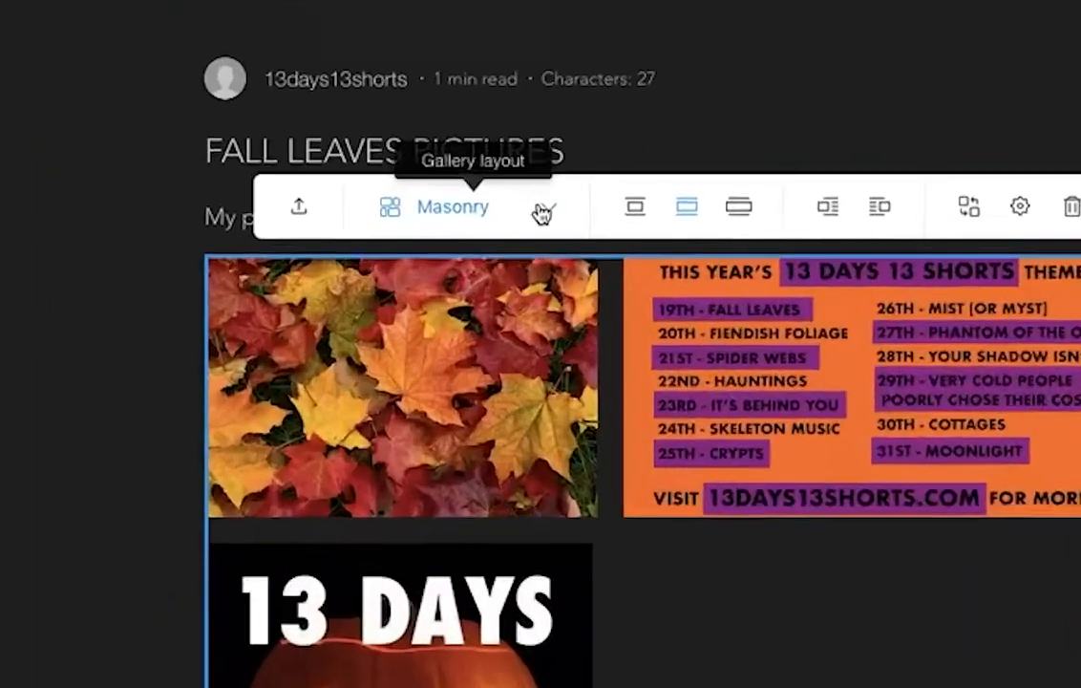
left_click(475, 261)
left_click(439, 326)
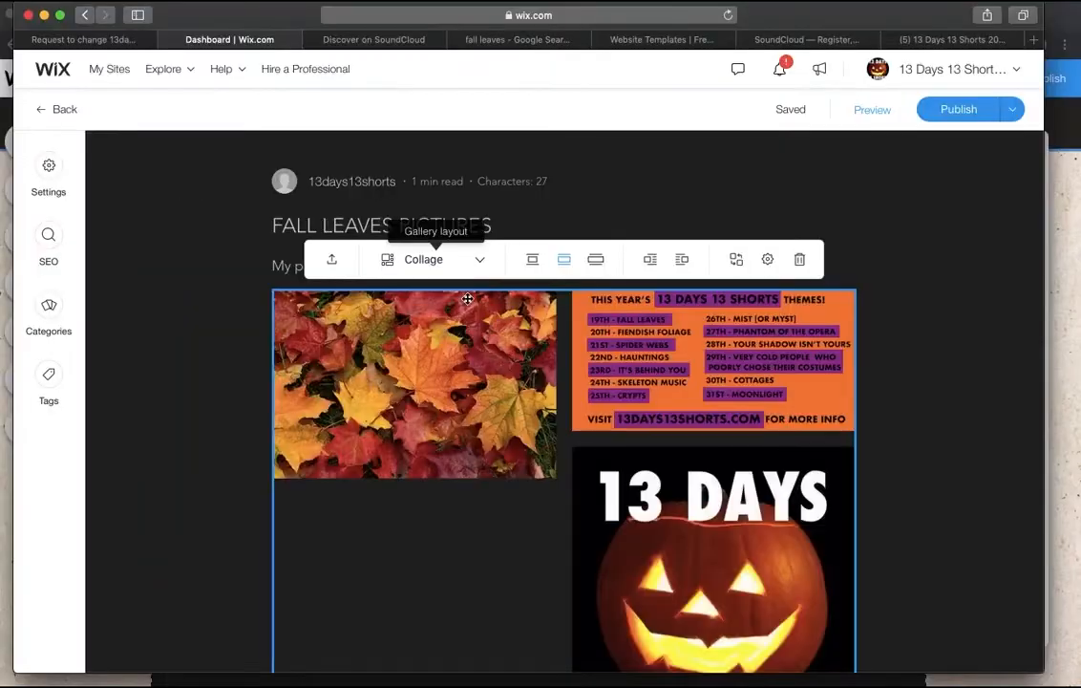
Try the Thumbnails layout for the gallery and switch it to Slideshow.
left_click(584, 183)
left_click(524, 315)
left_click(576, 178)
left_click(526, 328)
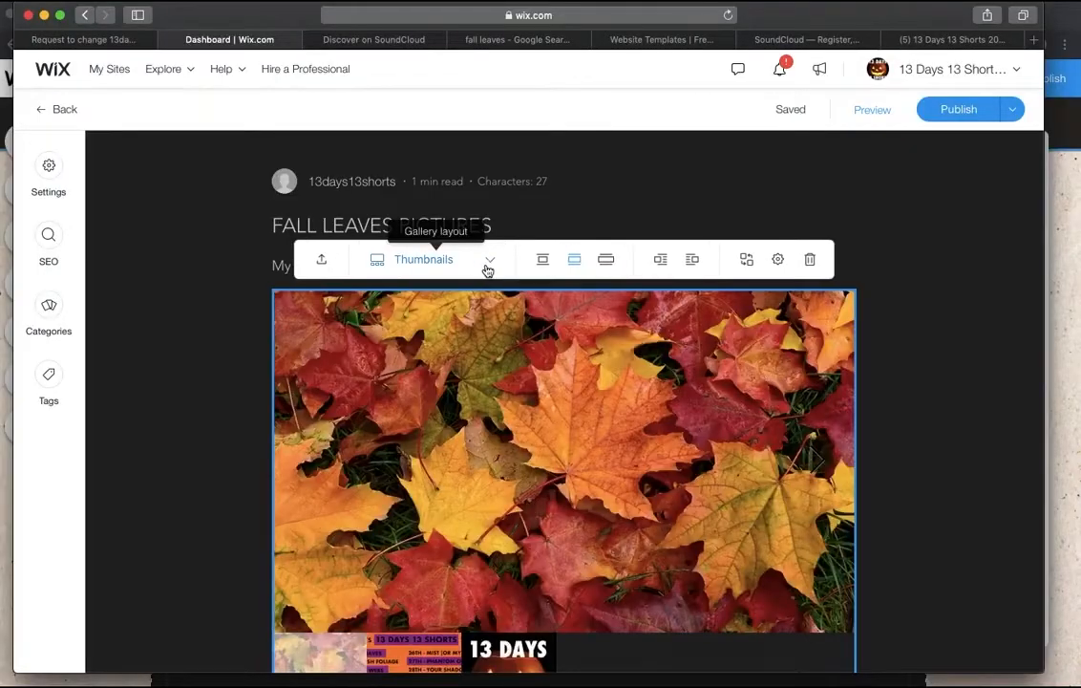
left_click(489, 261)
left_click(434, 361)
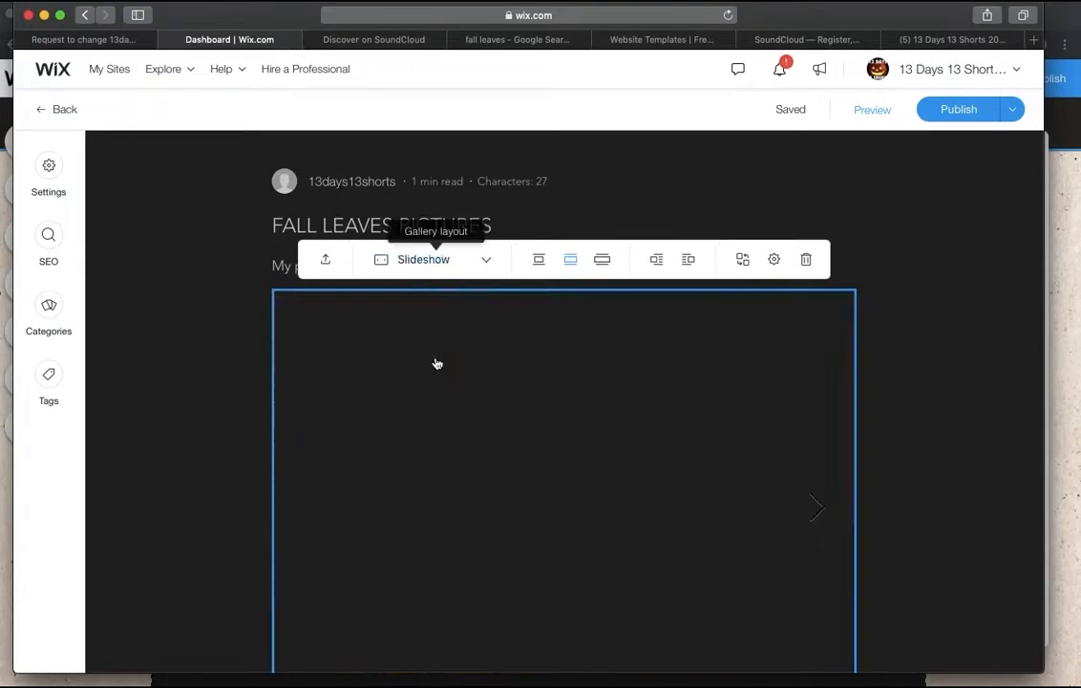
scroll(442, 429, "down", 2)
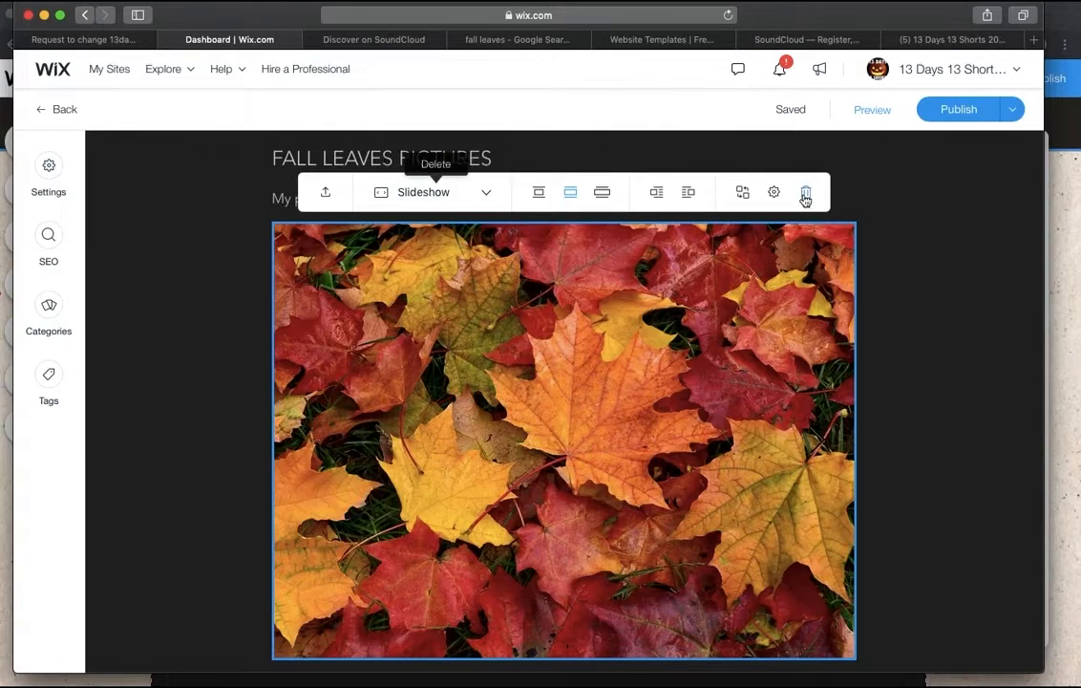
Apply the Slider layout in the gallery settings, and delete the gallery from the post.
left_click(767, 196)
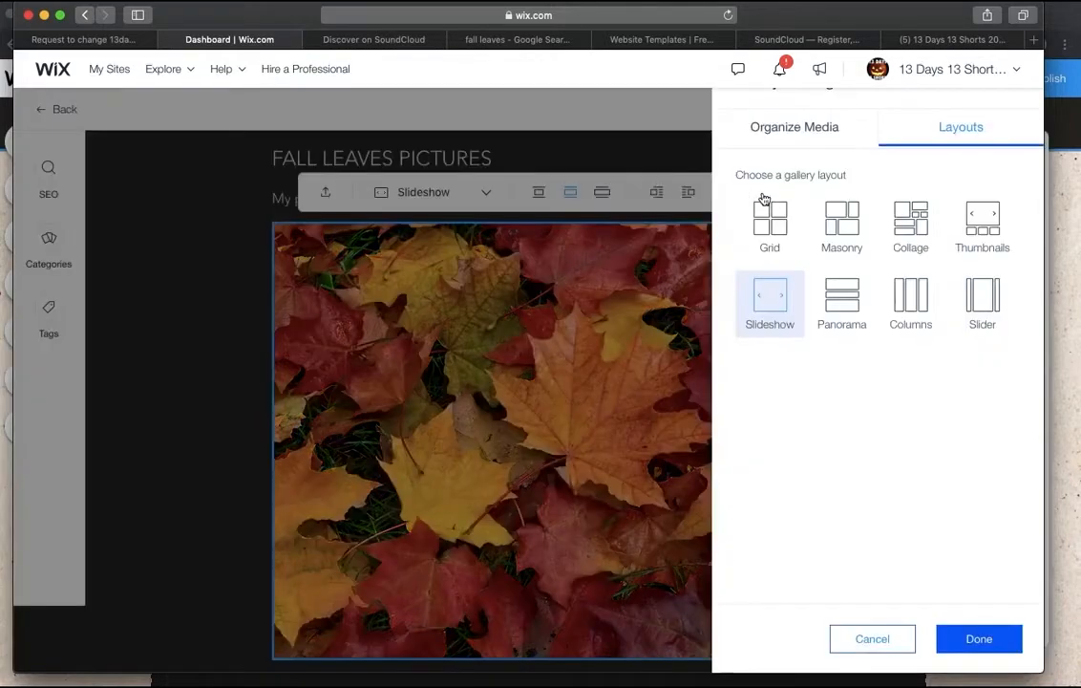
left_click(979, 304)
left_click(978, 639)
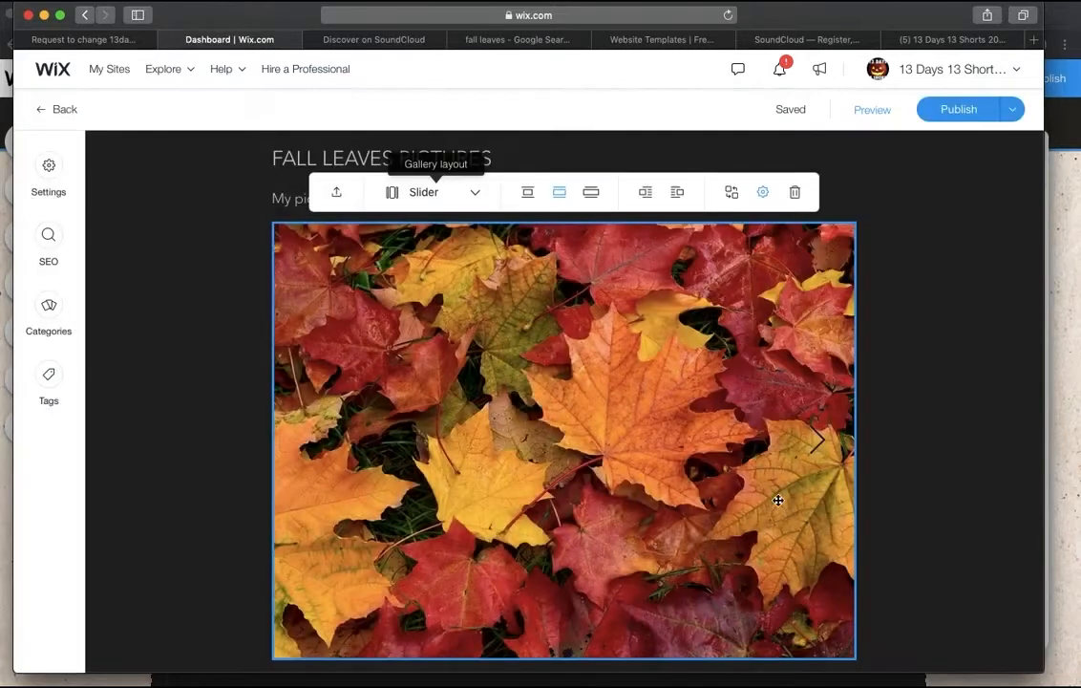
left_click(799, 205)
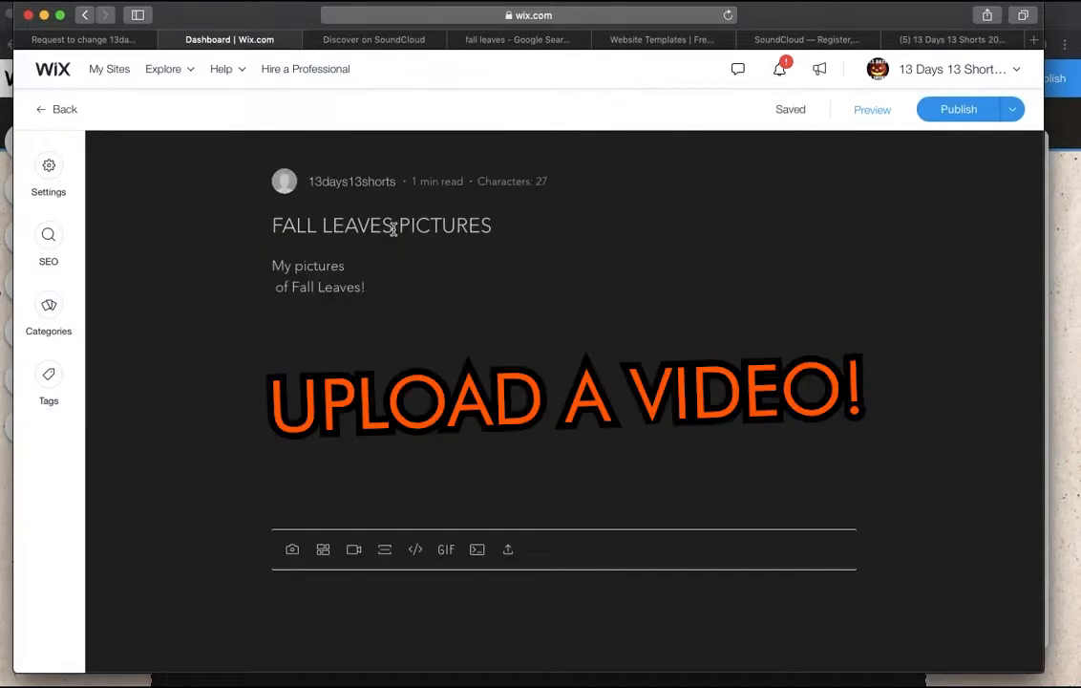
Reword the post for a video: title "FALL LEAVES VIDEO" and single-line body text "My video of Fall Leaves!".
left_click_drag(404, 228, 507, 227)
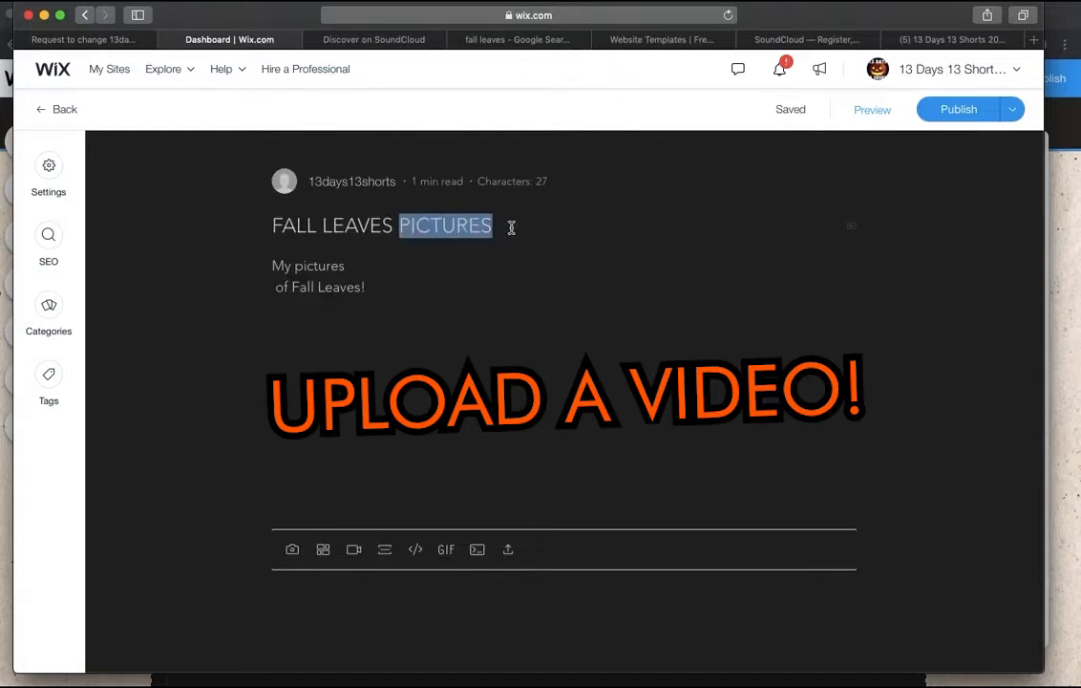
type("VIDEO")
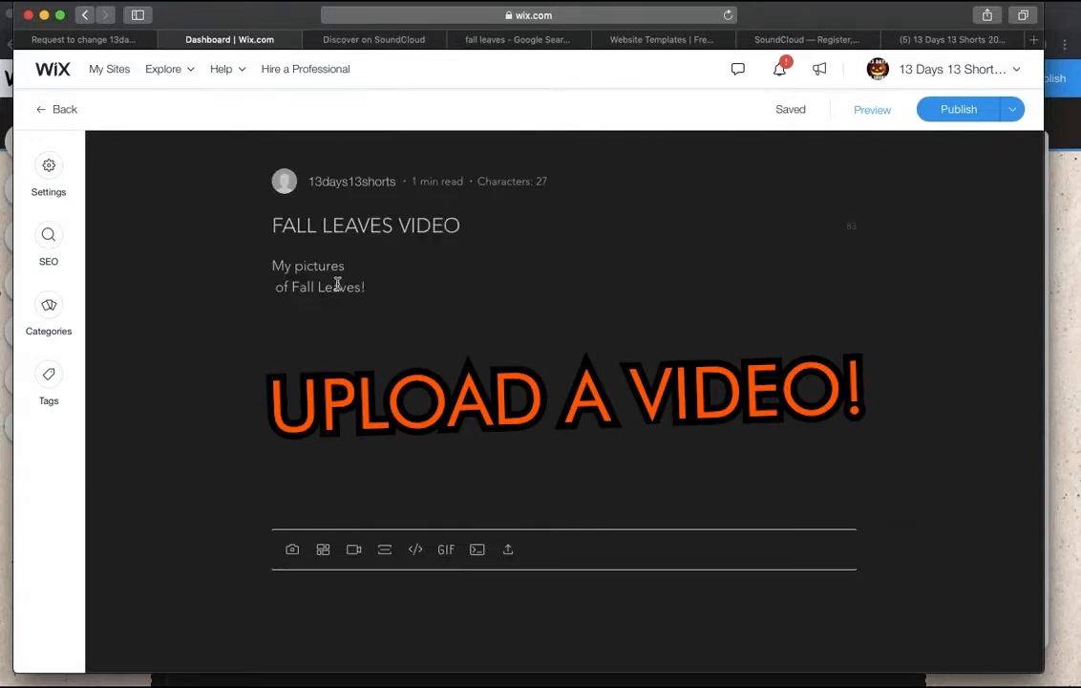
left_click(276, 288)
key("BackSpace")
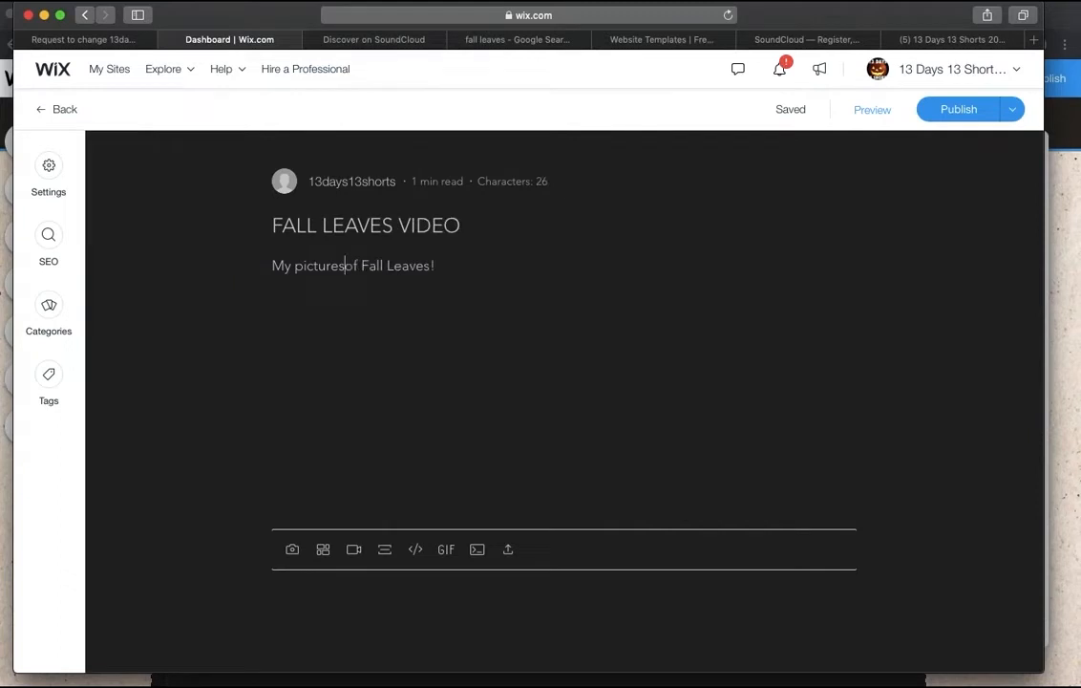
double_click(325, 266)
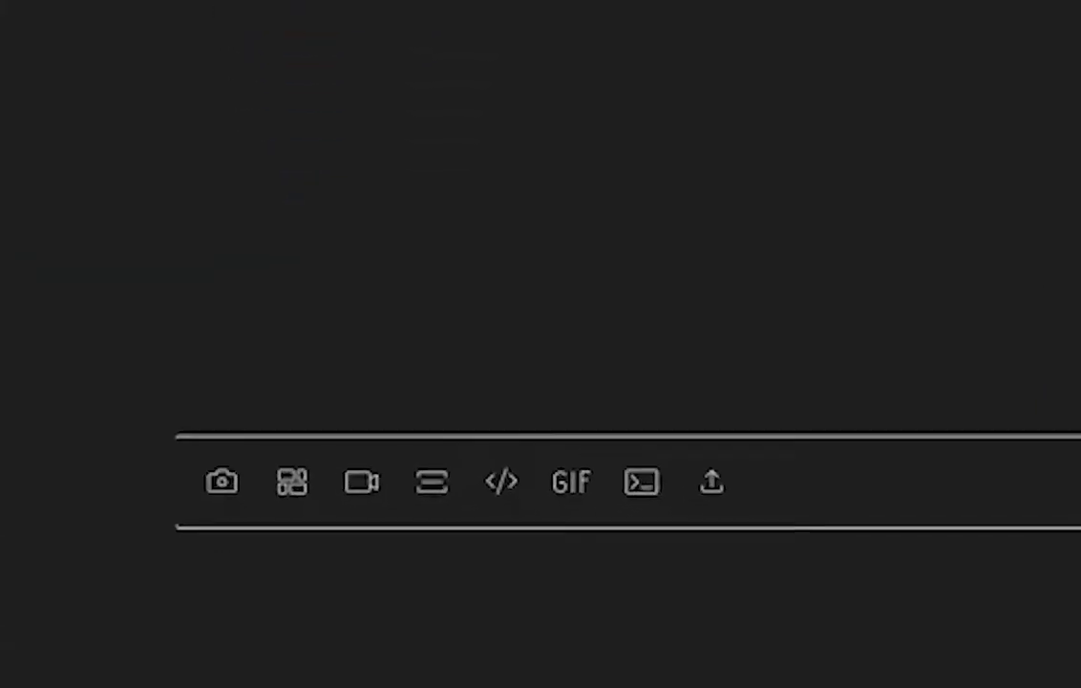
left_click(359, 463)
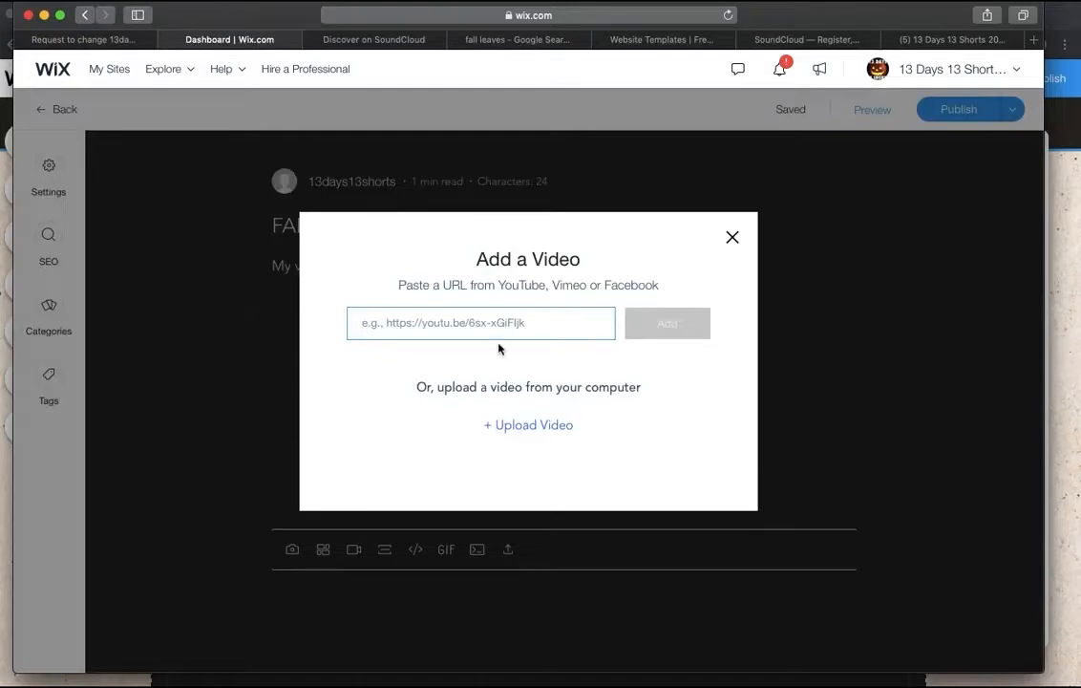
left_click(920, 43)
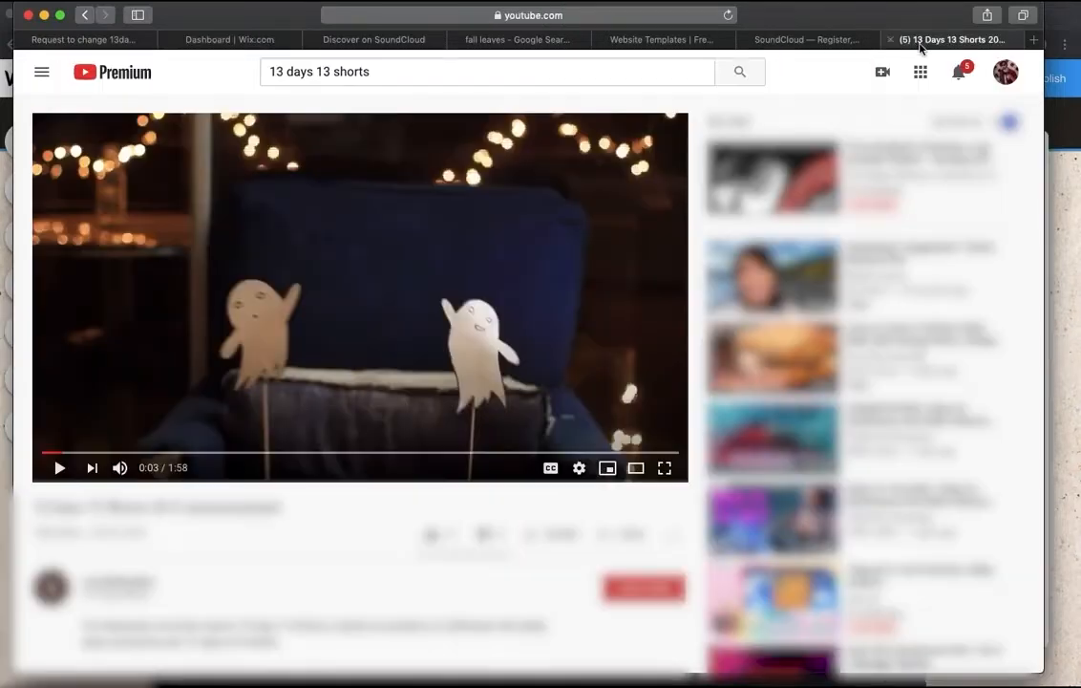
left_click(576, 18)
key("super+c")
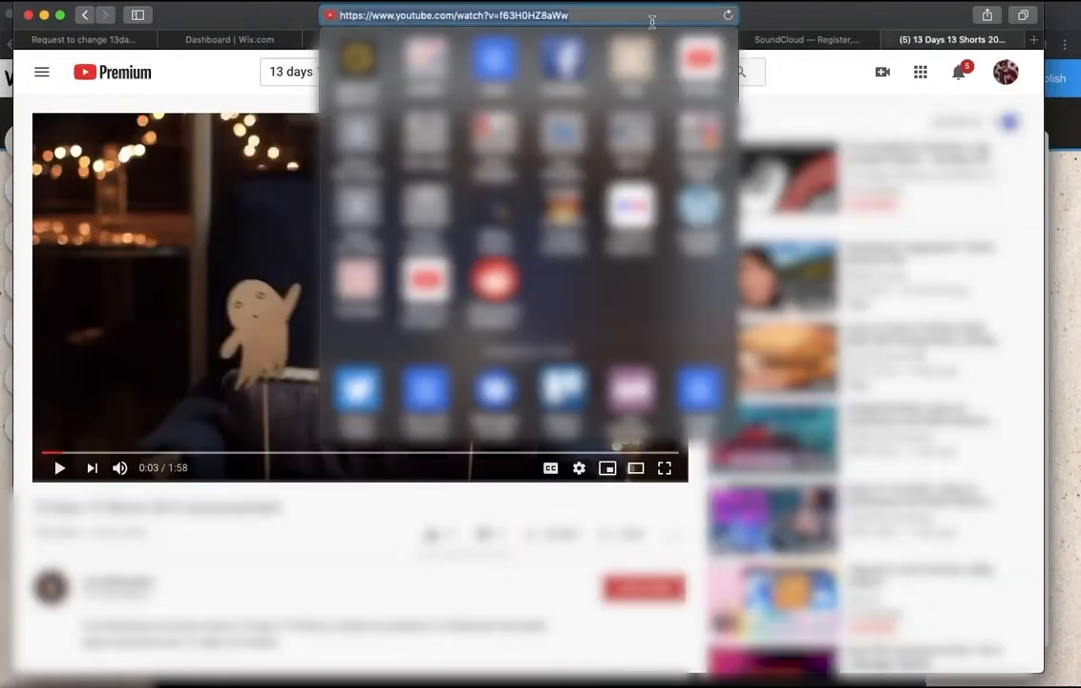
left_click(771, 14)
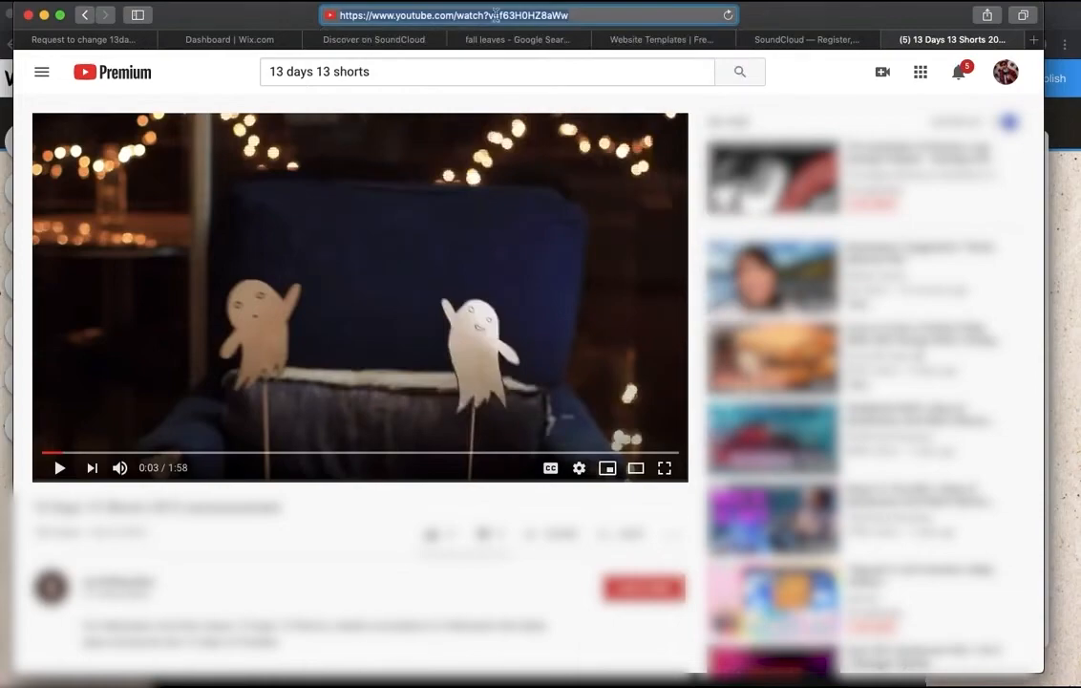
left_click(258, 41)
key("super+v")
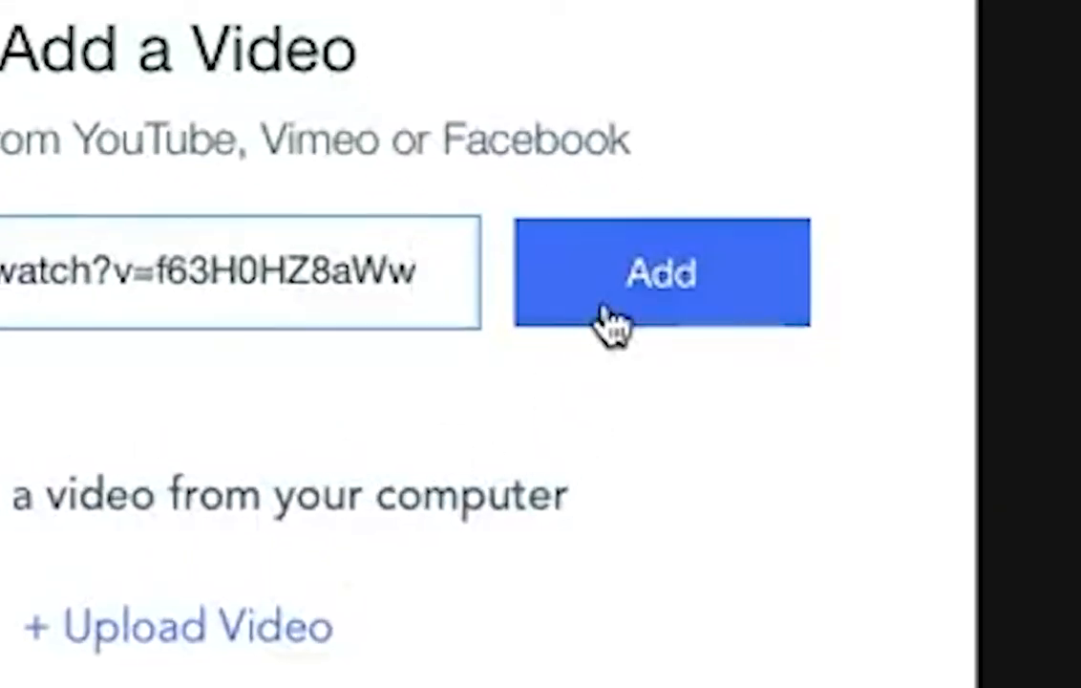
left_click(667, 326)
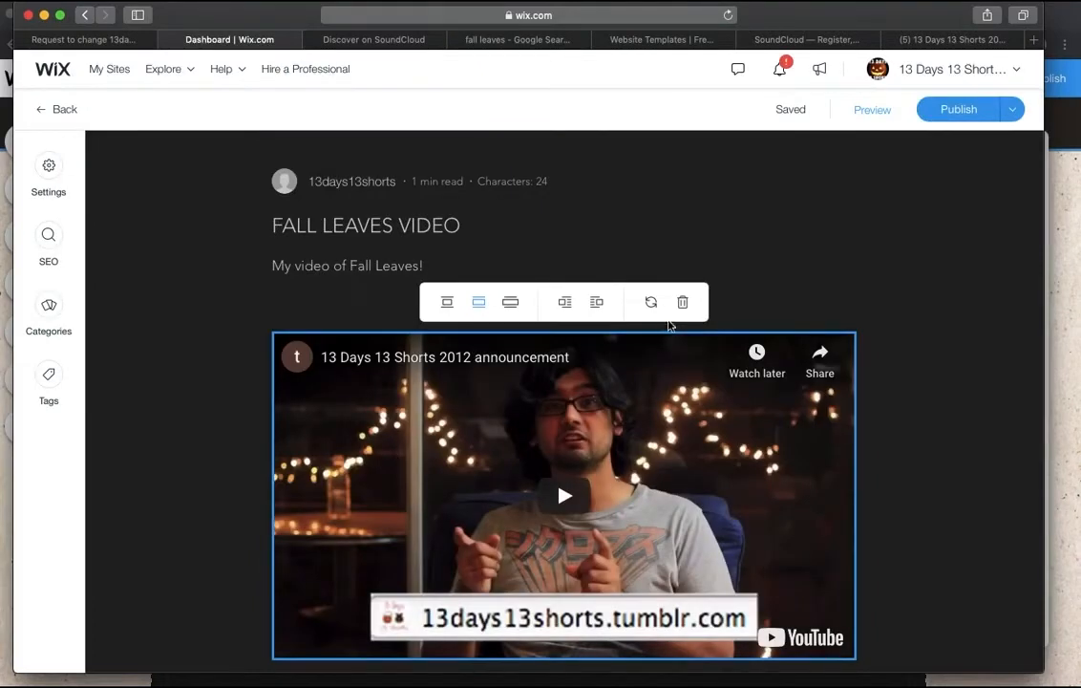
left_click(686, 303)
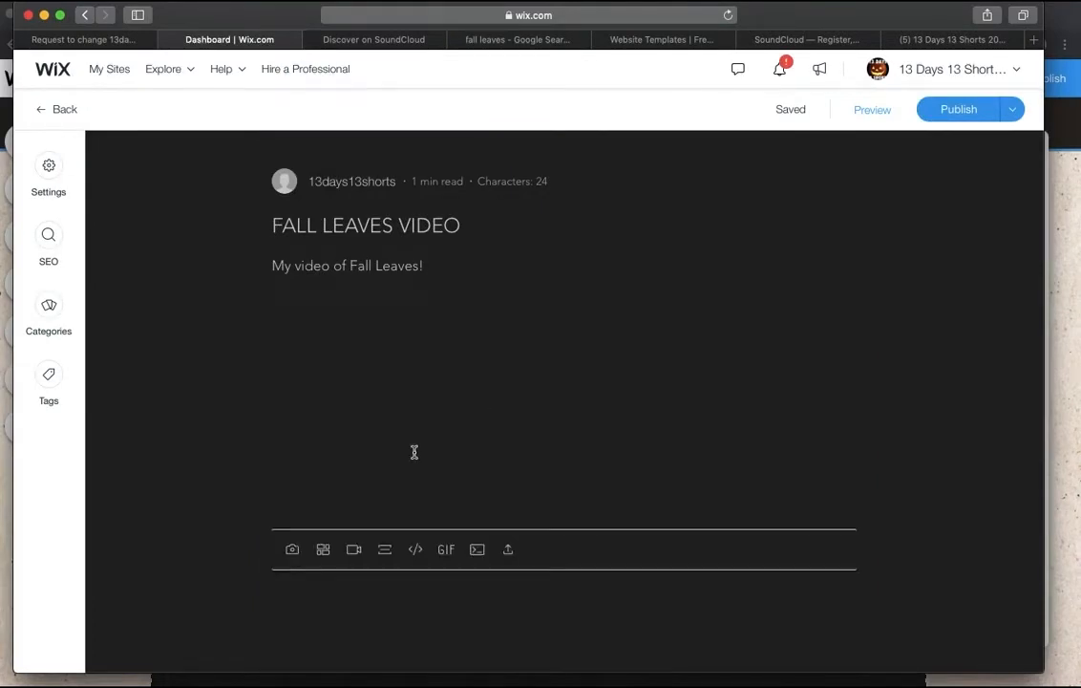
Add the 13 Days theme announcement video from the site files to the post, and delete it again.
left_click(354, 549)
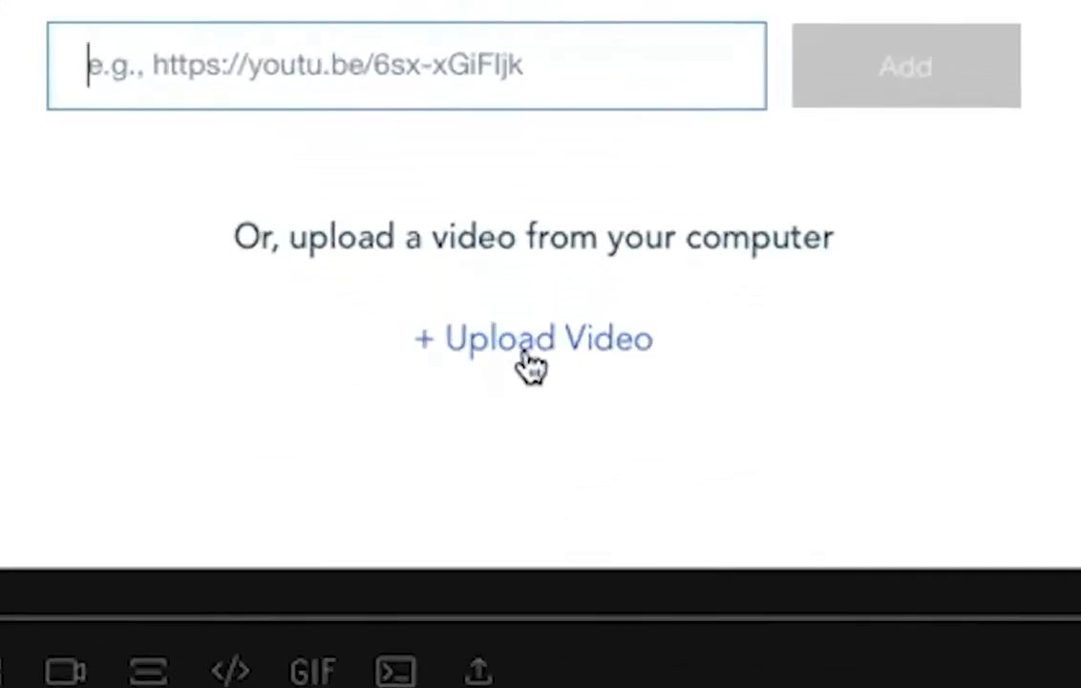
left_click(531, 363)
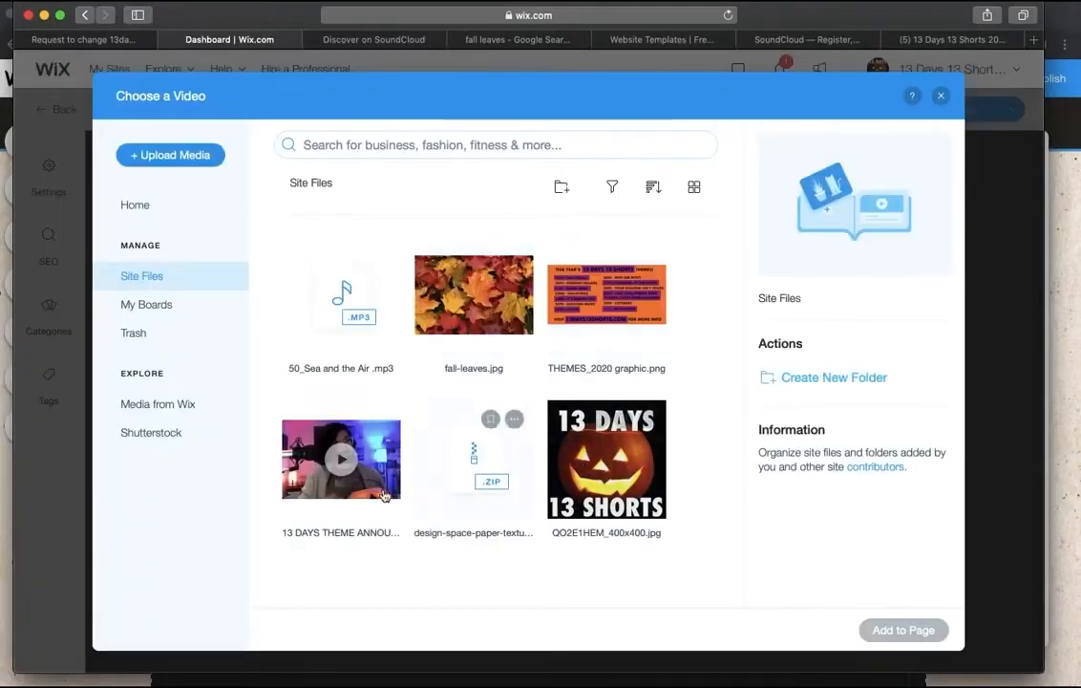
left_click(383, 495)
left_click(898, 632)
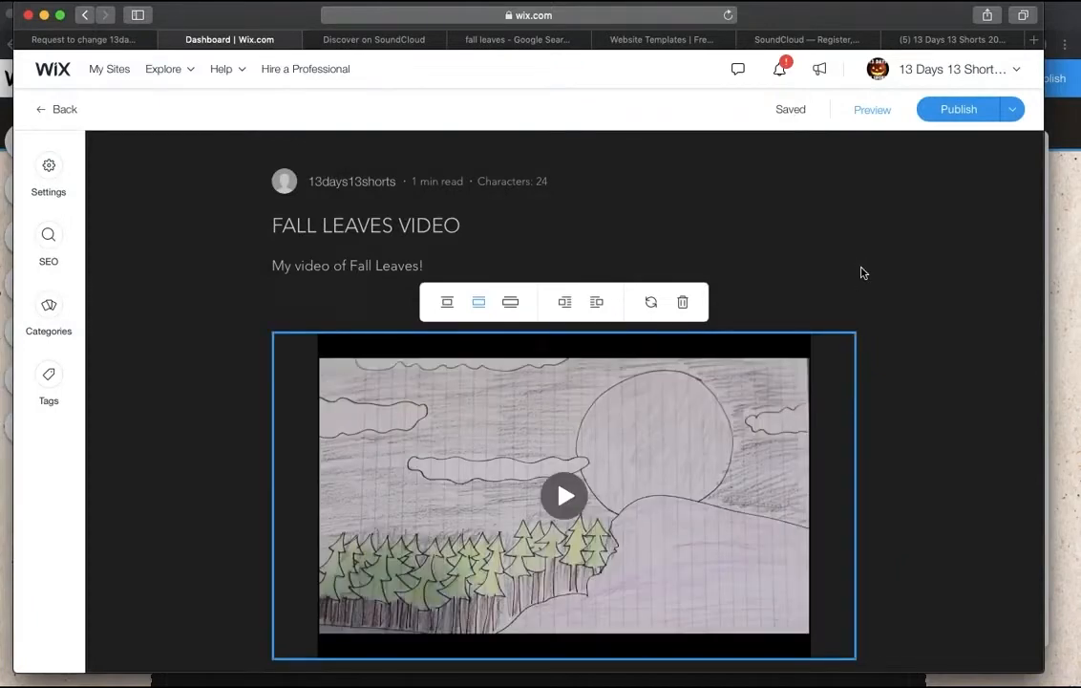
scroll(862, 273, "down", 1)
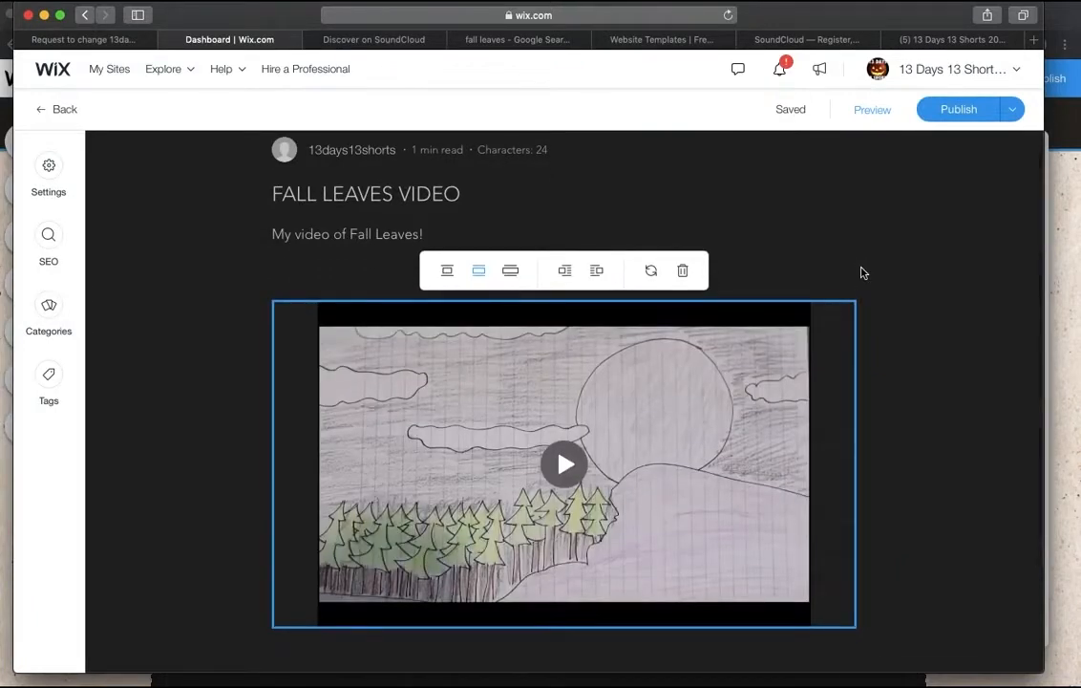
left_click(684, 272)
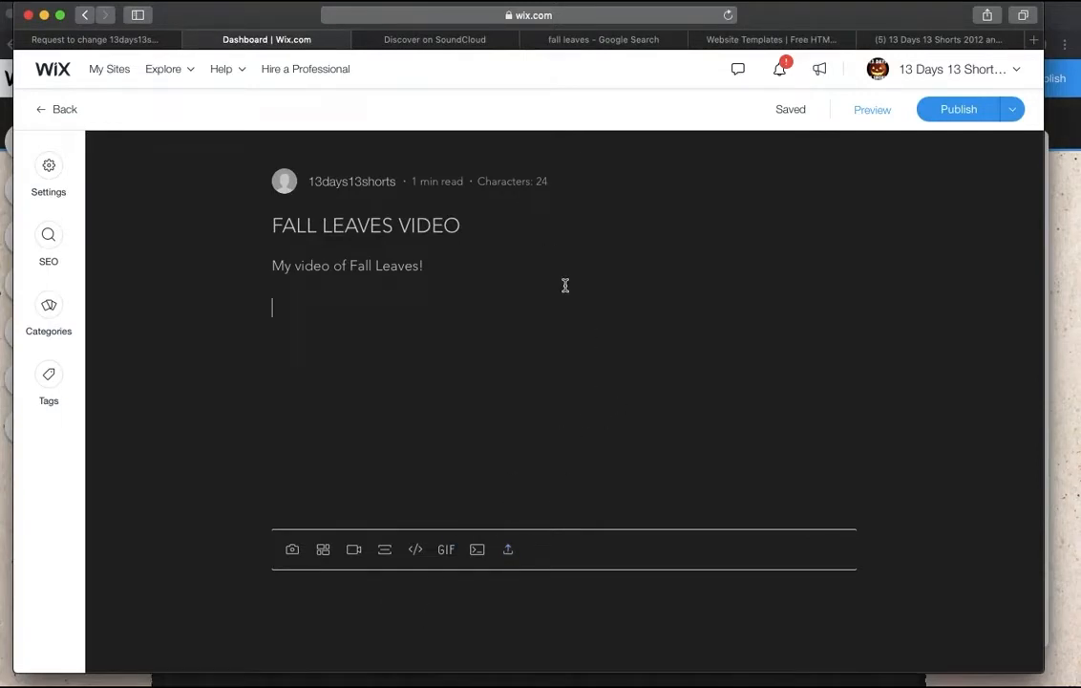
Switch to SoundCloud and upload the audio file "50_Sea and the Air .mp3" as a public track.
left_click(457, 40)
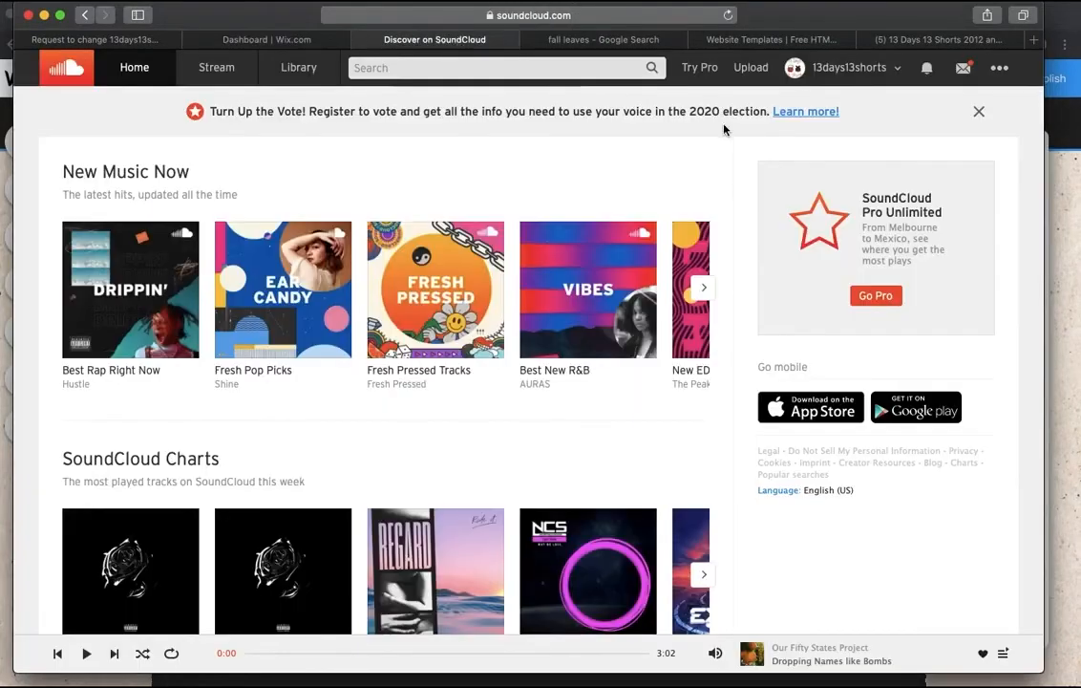
left_click(754, 69)
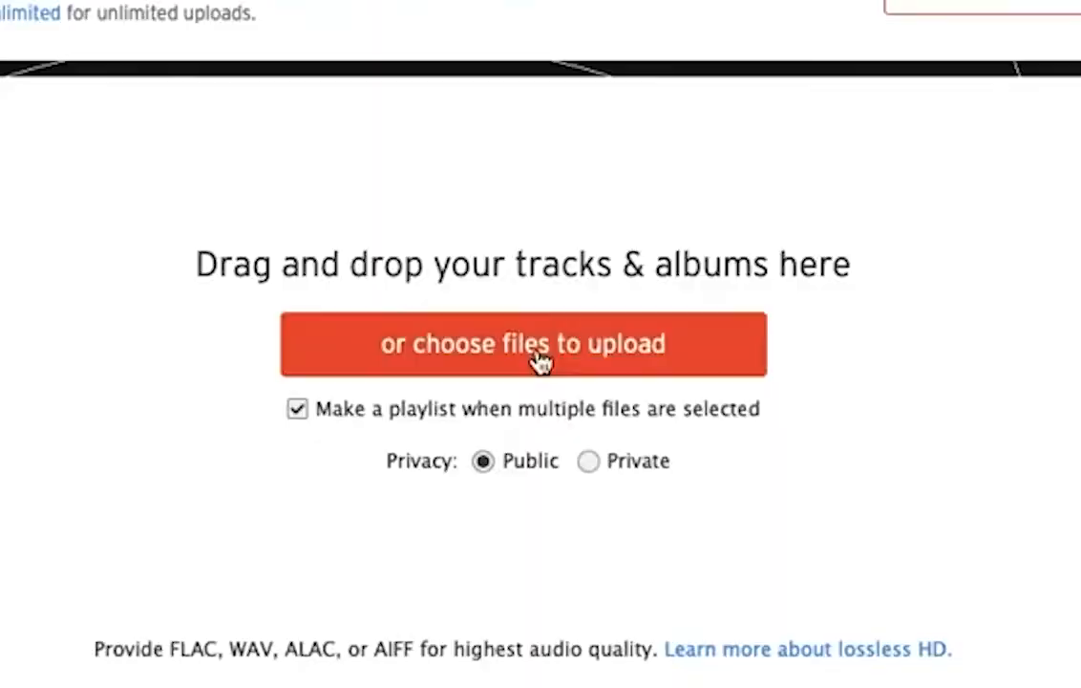
left_click(538, 356)
double_click(234, 157)
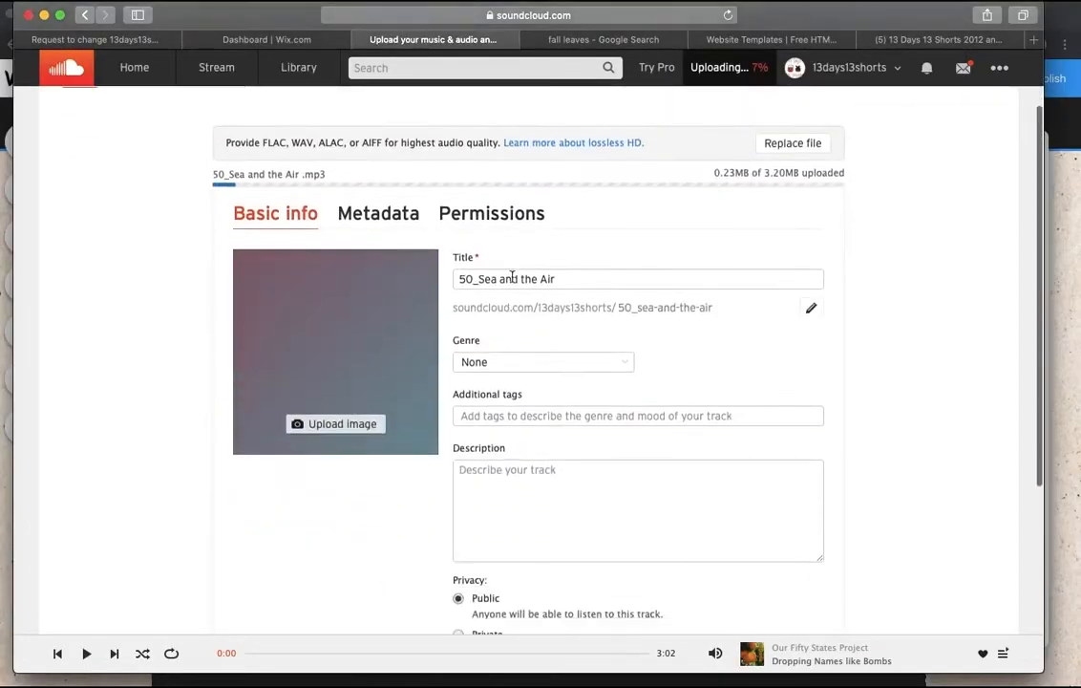
Title the track "13 Days Test" and use QO2E1HEM_400x400.jpg from the Desktop as its cover image.
double_click(508, 278)
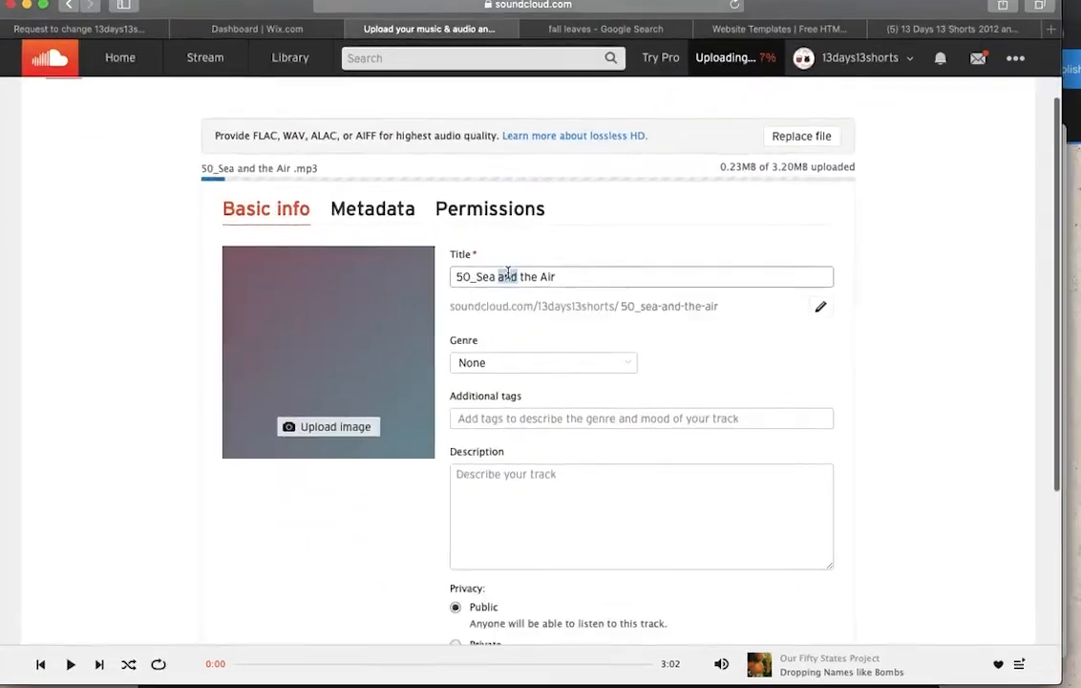
triple_click(508, 276)
type("13 Days ")
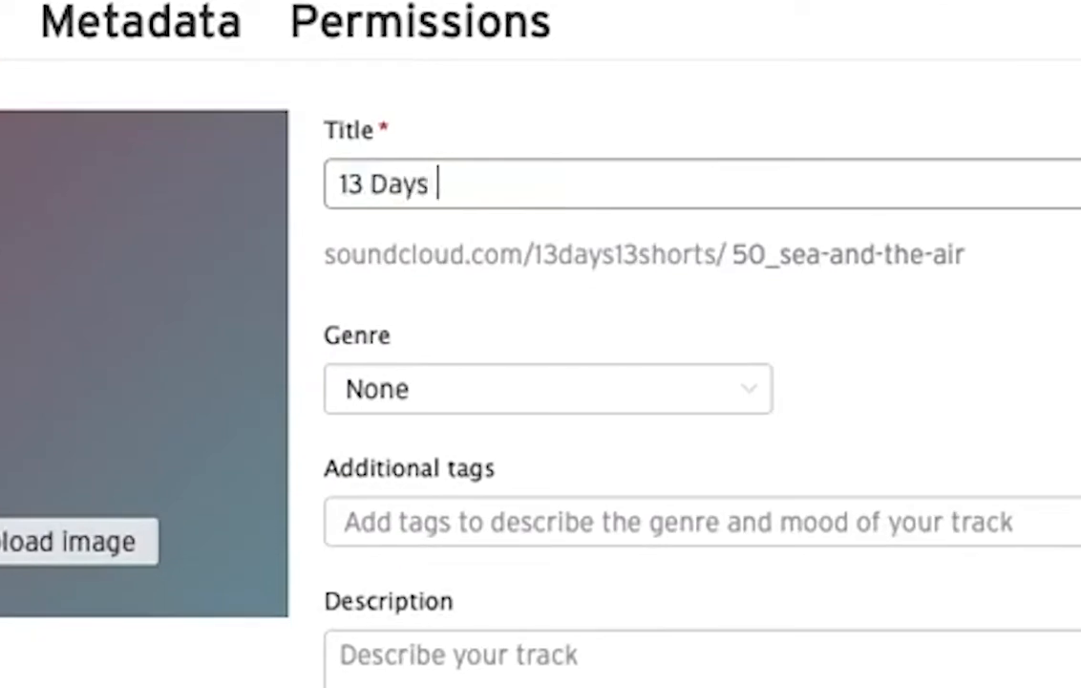
type("Test")
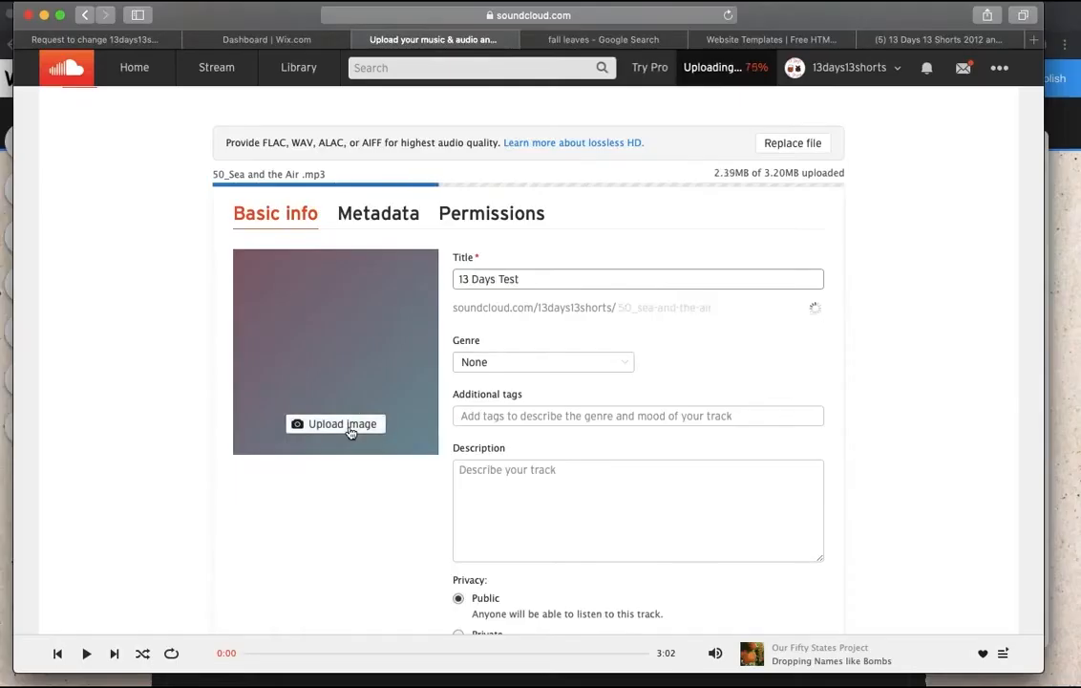
left_click(95, 543)
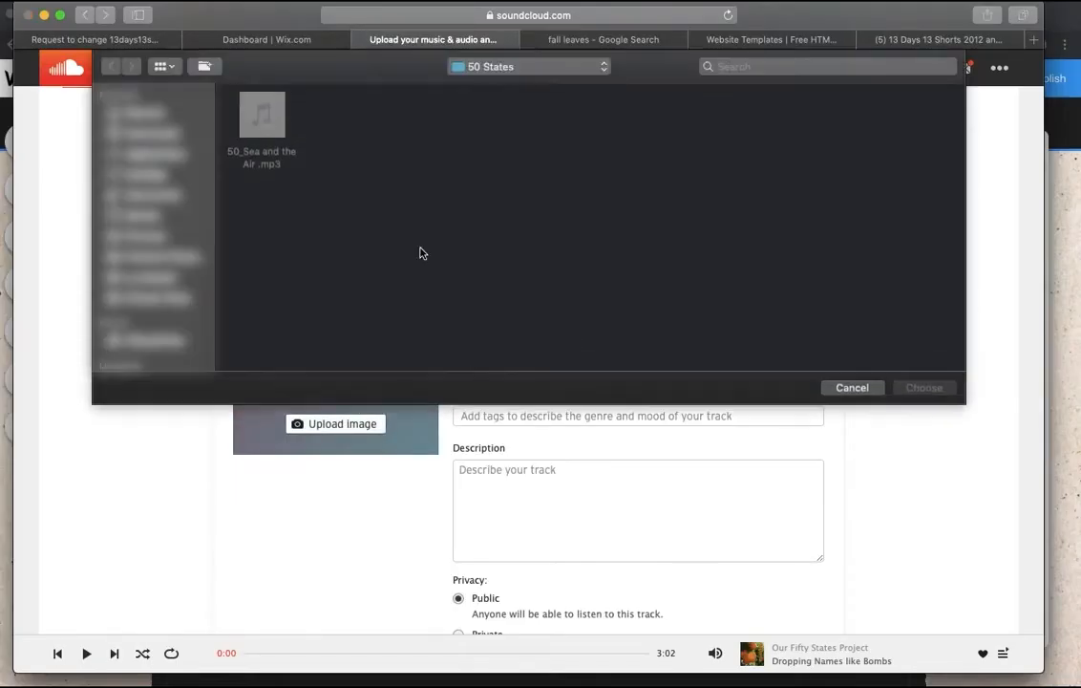
left_click(185, 178)
double_click(362, 294)
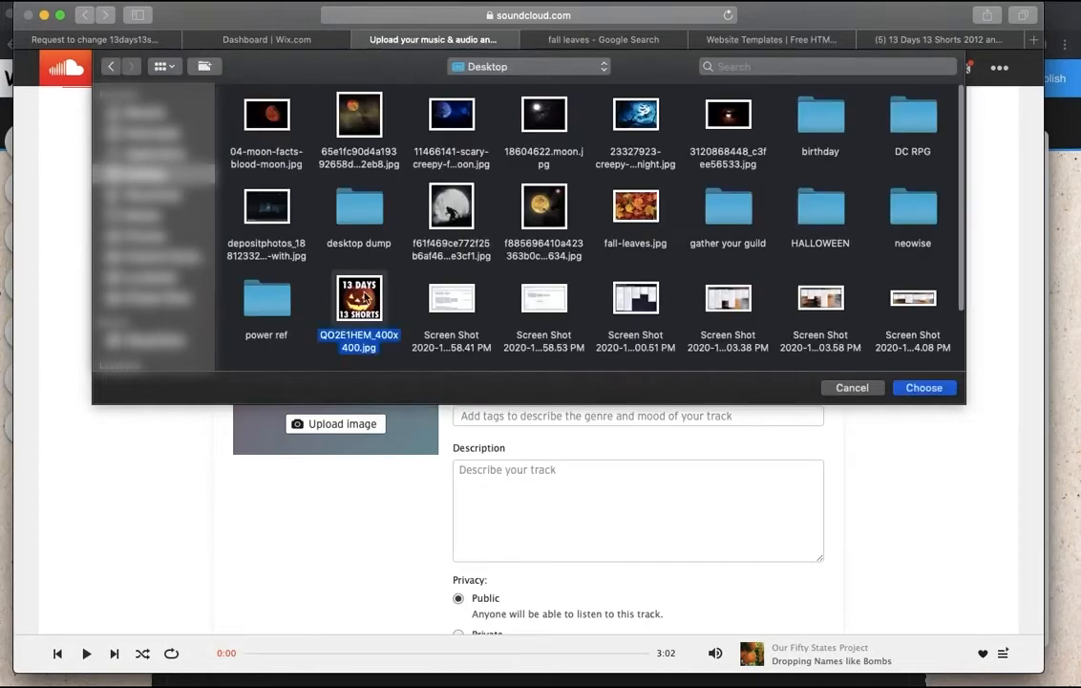
Give the track the description "Just a test" and save it.
scroll(621, 363, "down", 3)
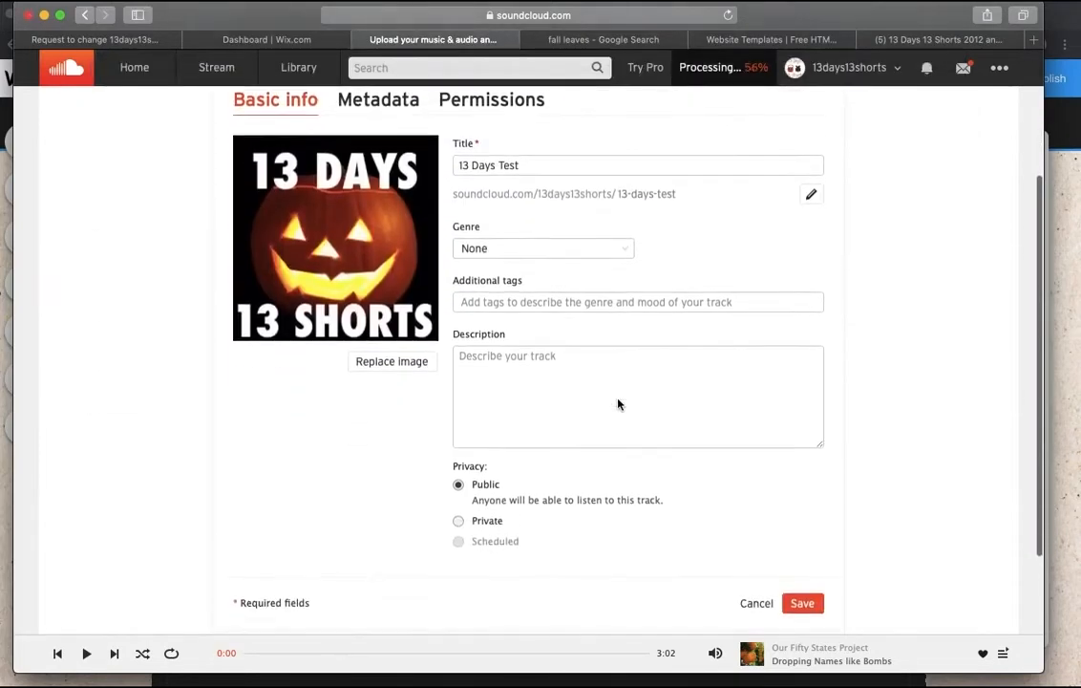
left_click(620, 382)
type("Just a test")
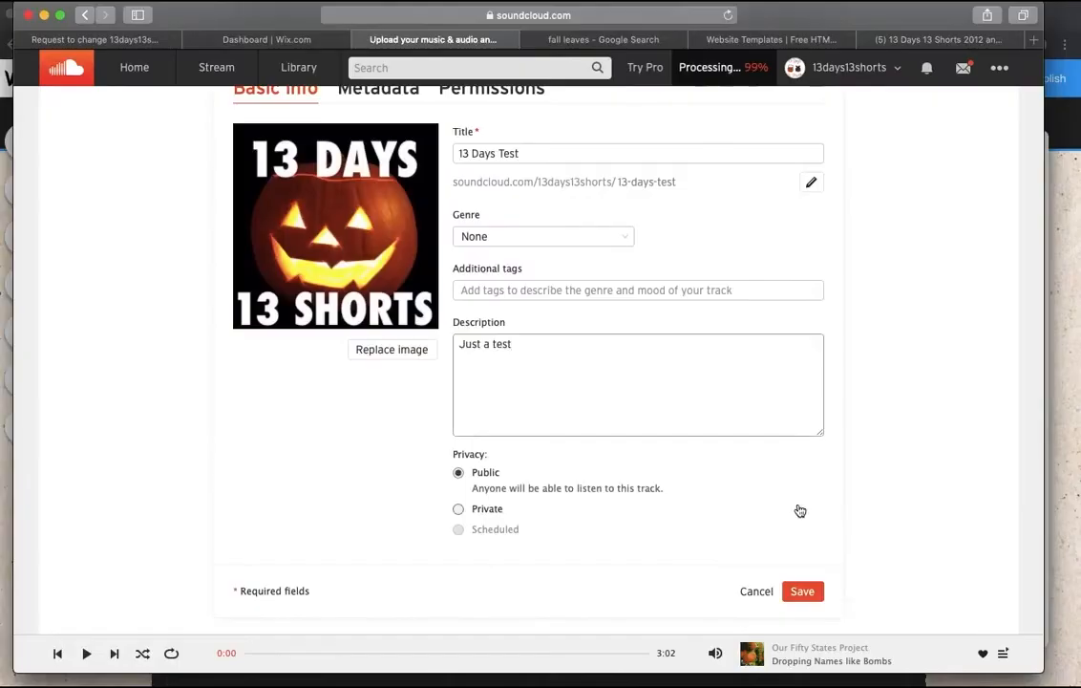
left_click(802, 592)
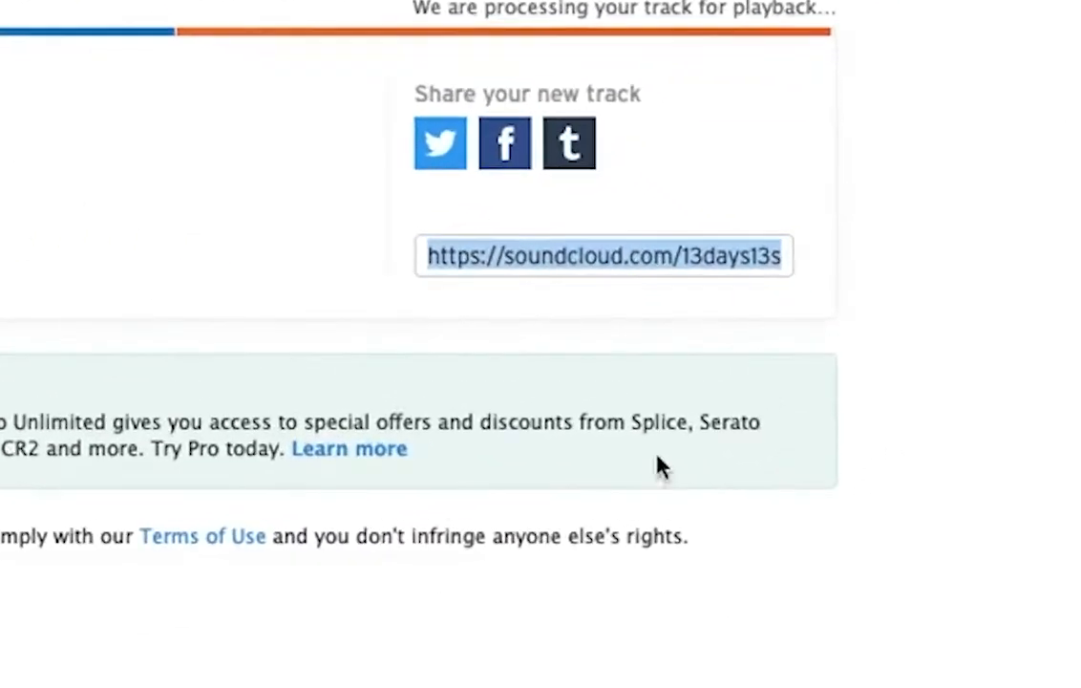
Select the share link of the newly uploaded track.
right_click(561, 287)
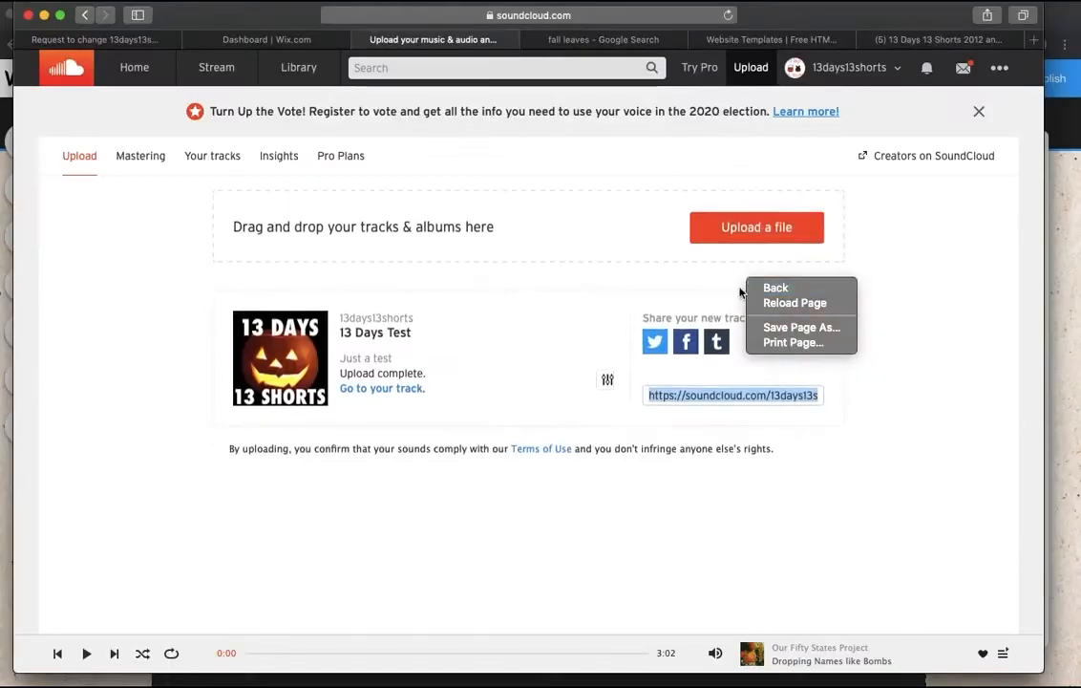
left_click(696, 399)
left_click(721, 399)
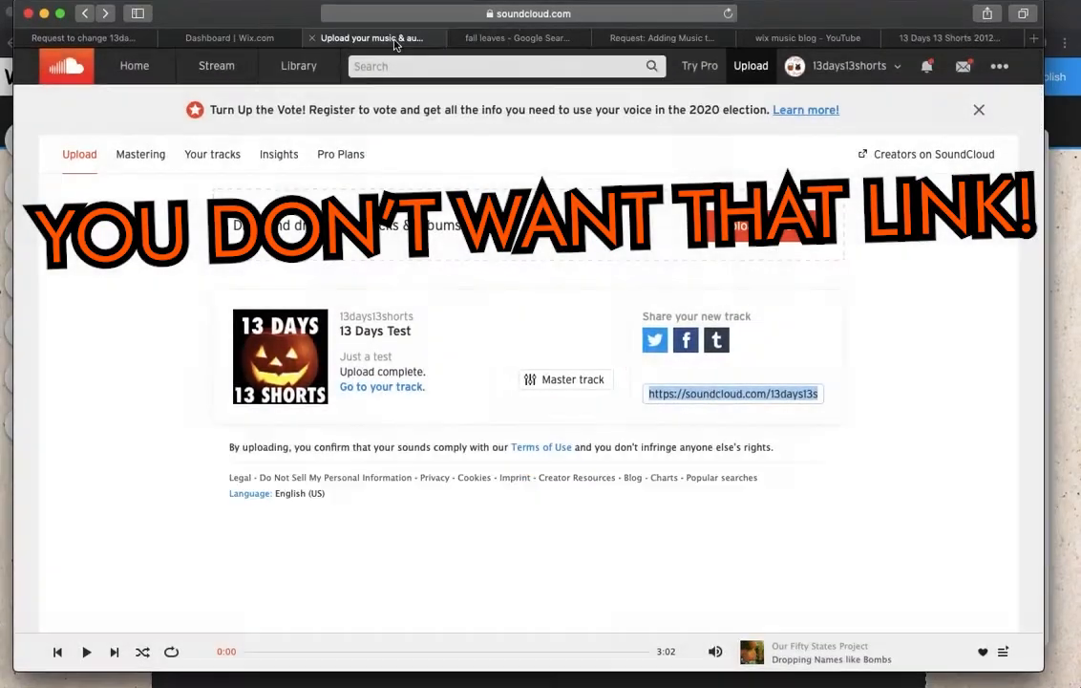
Open the "13 Days Test" track page and select its embed code from the track's sharing options.
left_click(489, 404)
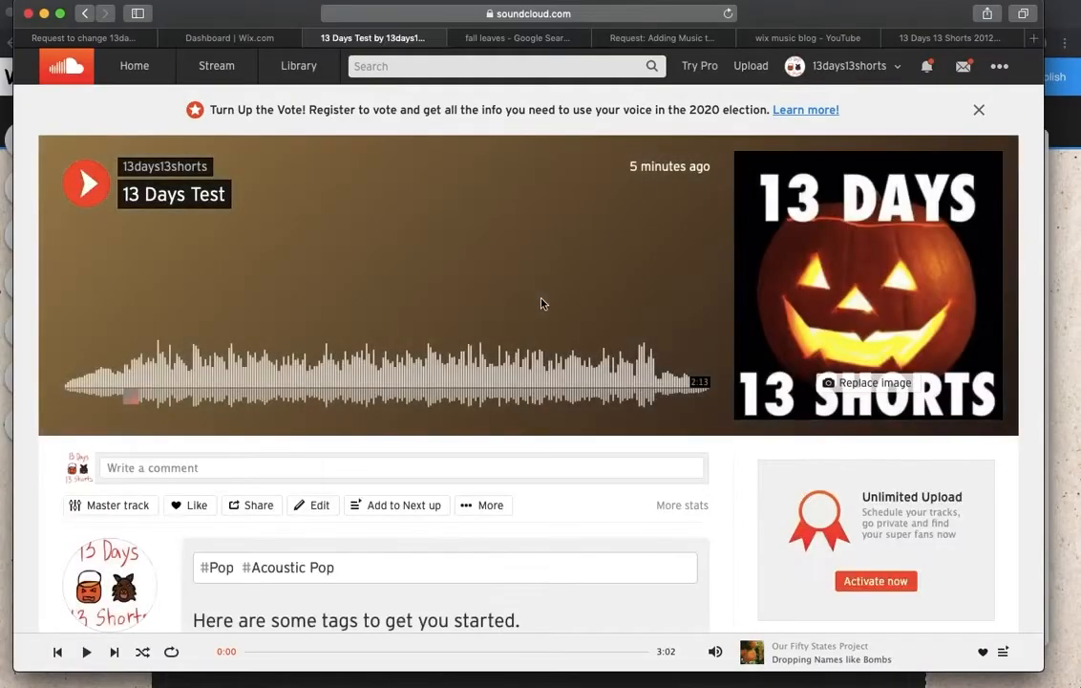
scroll(449, 413, "down", 3)
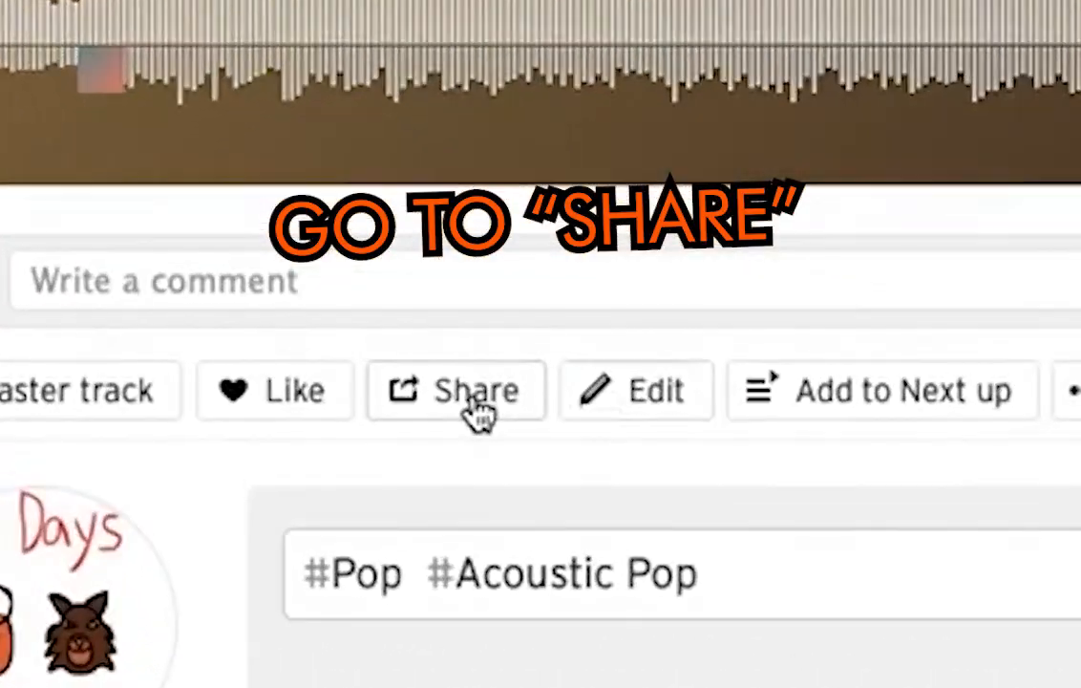
left_click(258, 373)
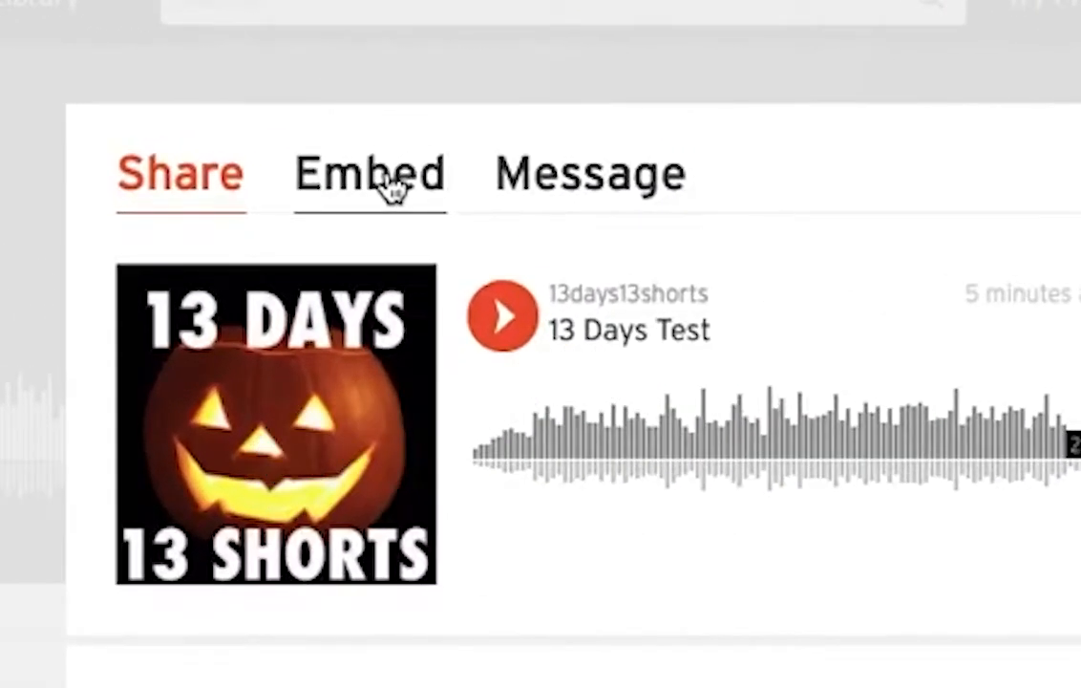
left_click(438, 143)
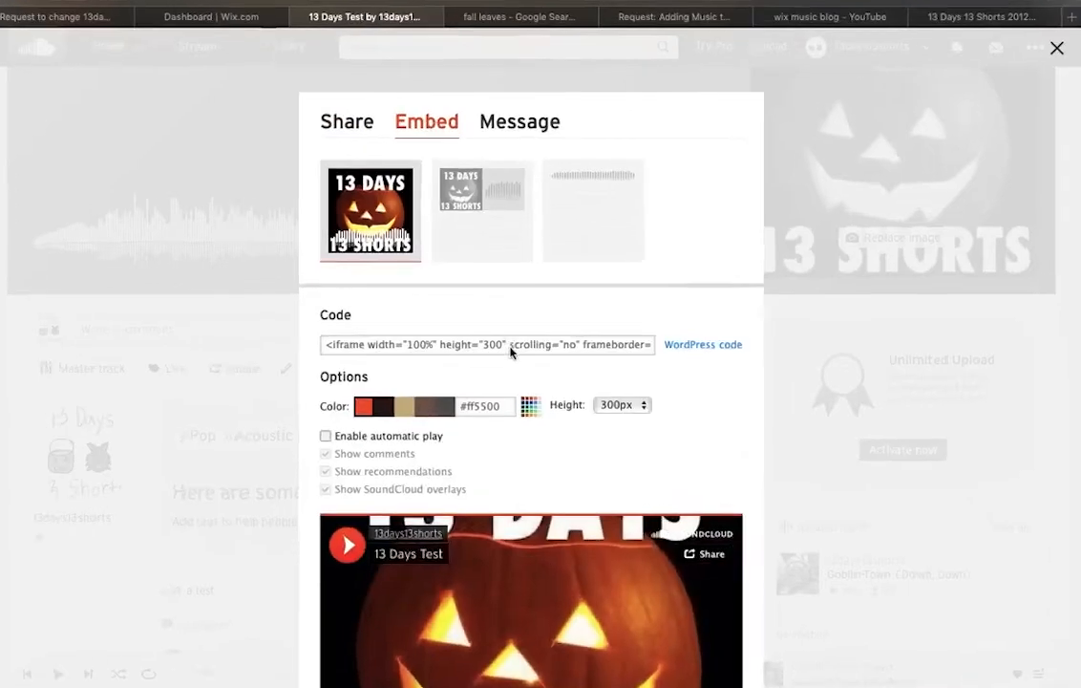
left_click(510, 349)
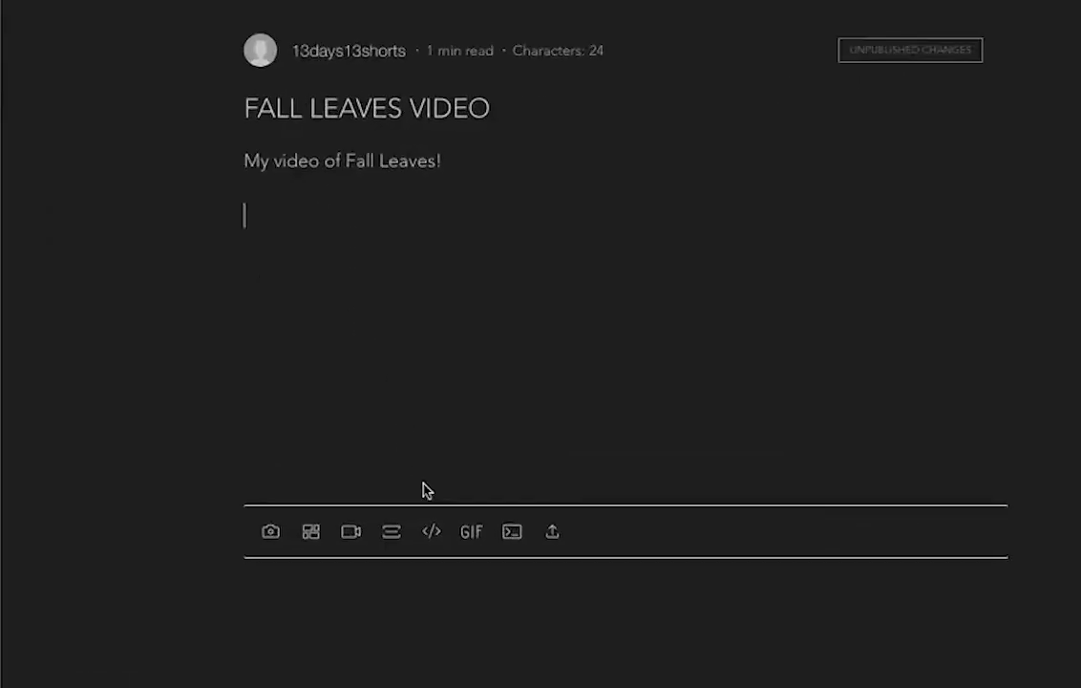
Switch to the Wix post "FALL LEAVES VIDEO" and add an HTML code embed containing the SoundCloud player code.
left_click(416, 551)
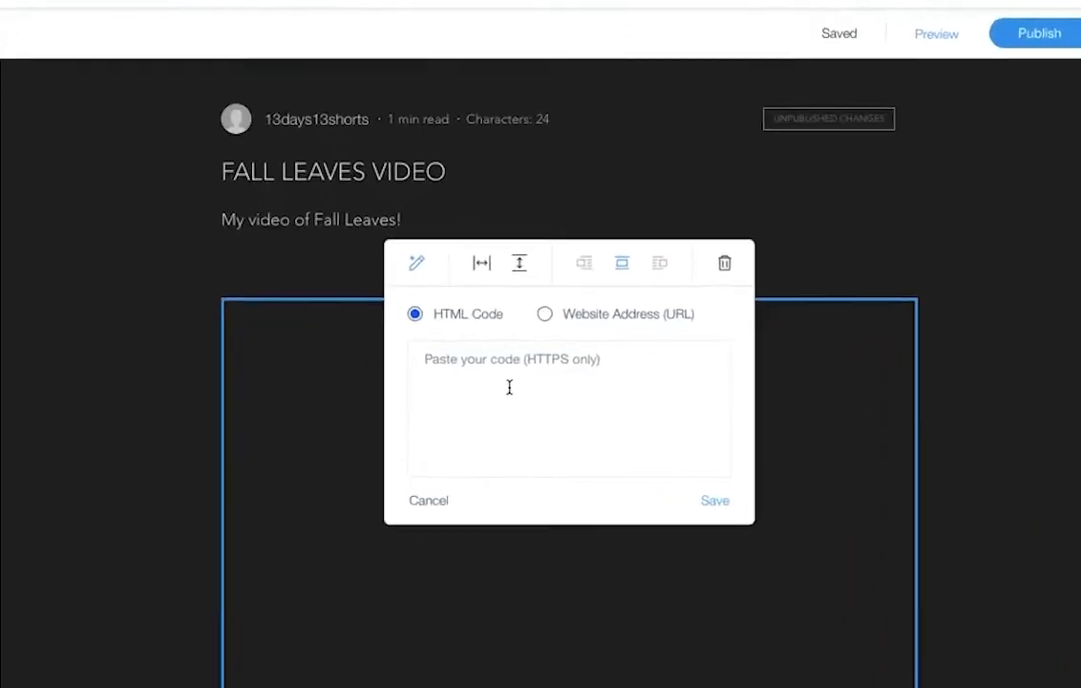
left_click(513, 405)
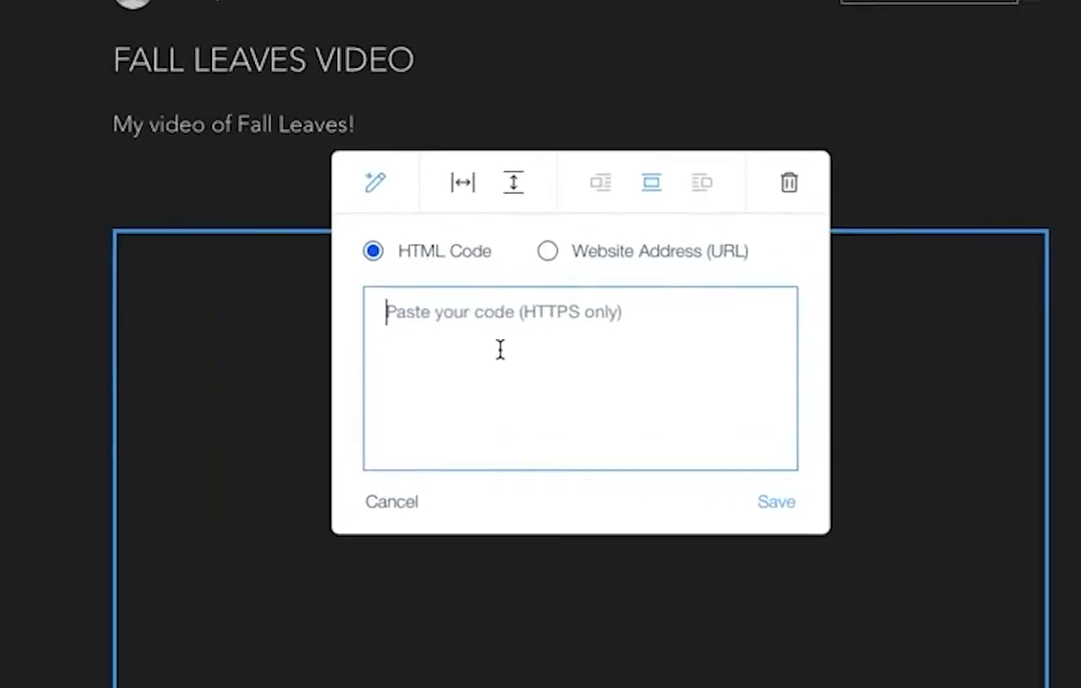
key("ctrl+v")
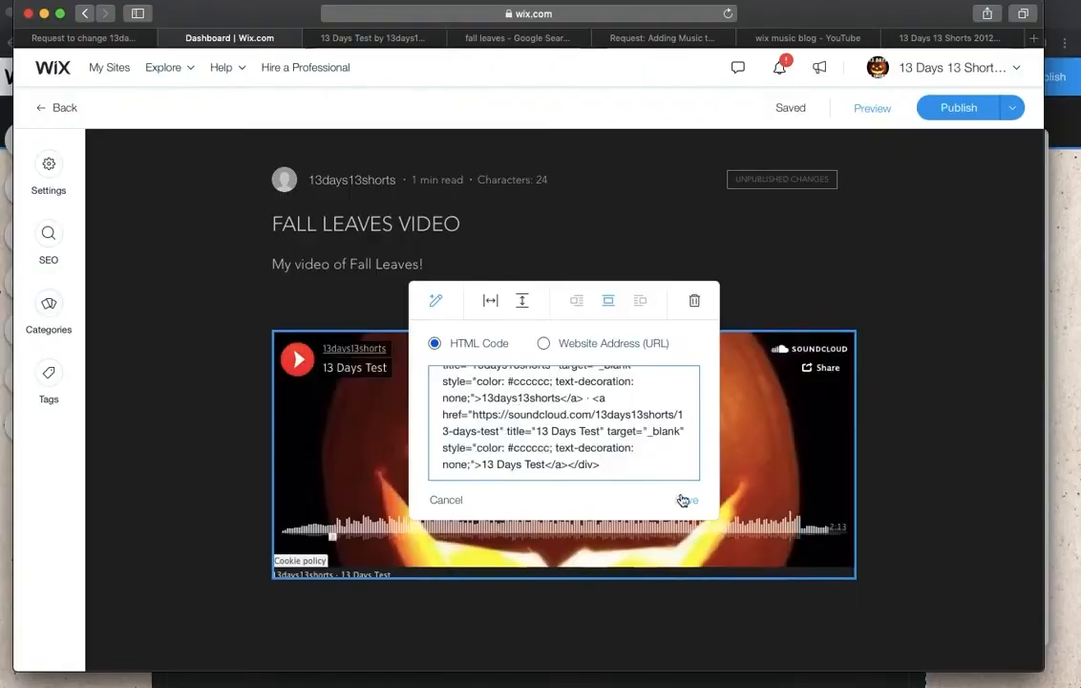
left_click(686, 500)
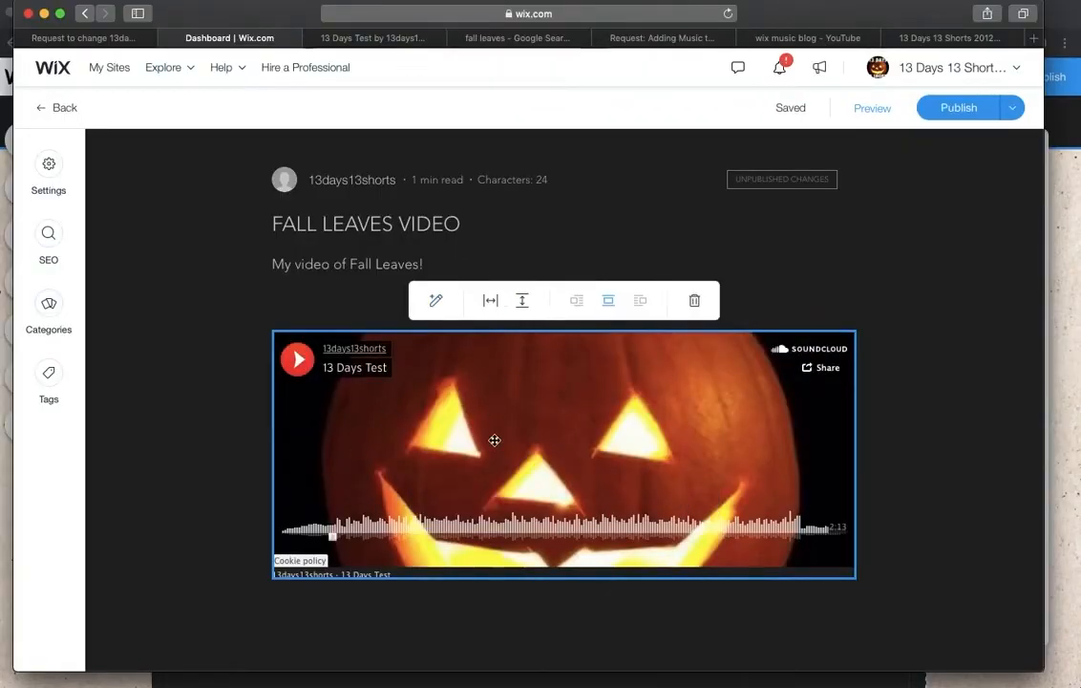
Switch back to SoundCloud, set the embedded player's color to #5c5454 and enable automatic play.
left_click(388, 38)
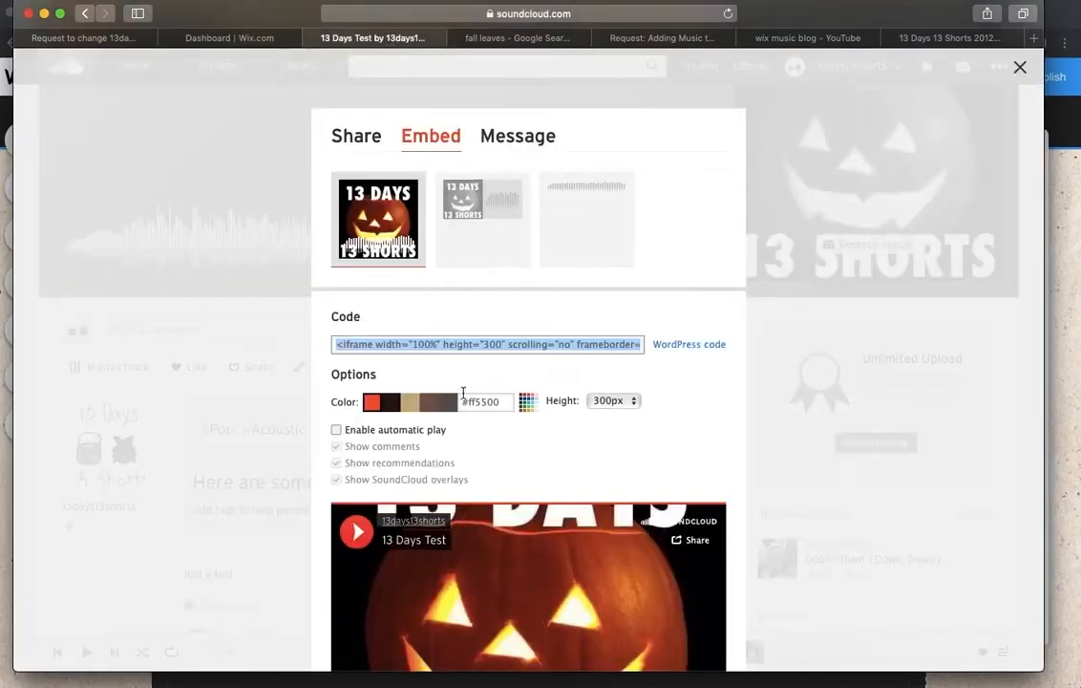
scroll(463, 393, "down", 5)
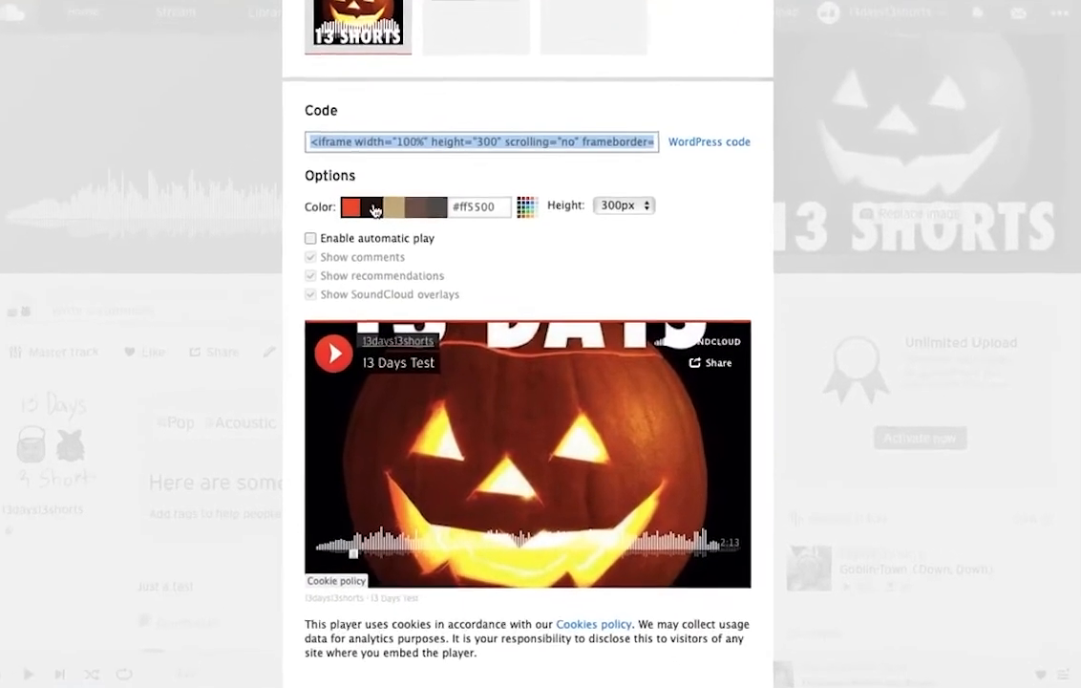
left_click(384, 228)
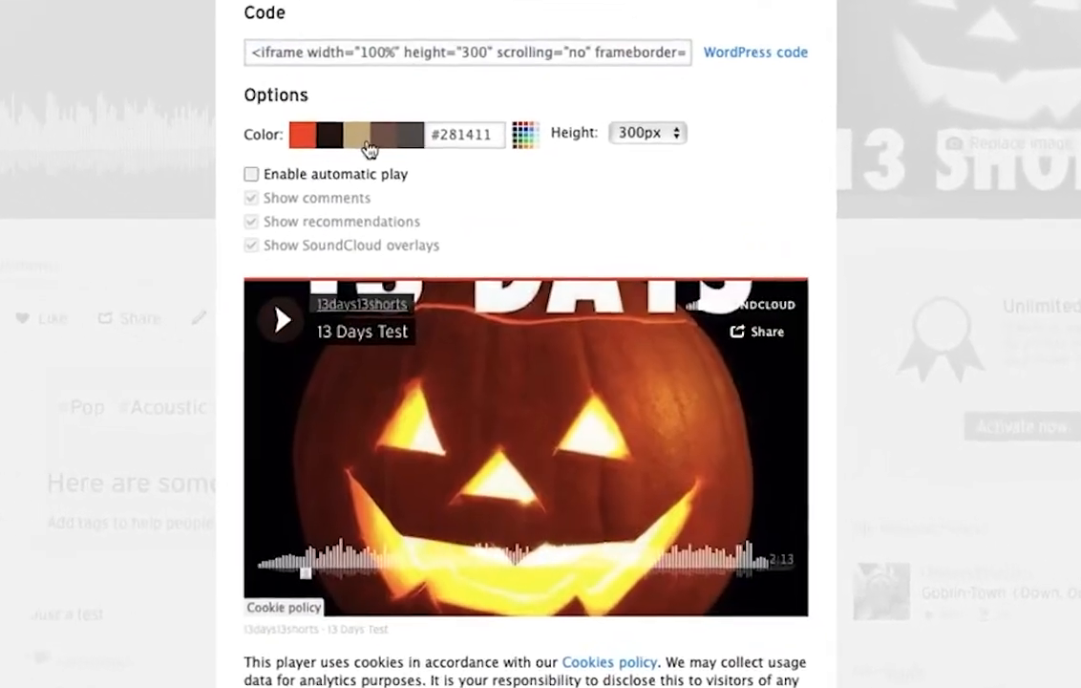
left_click(368, 141)
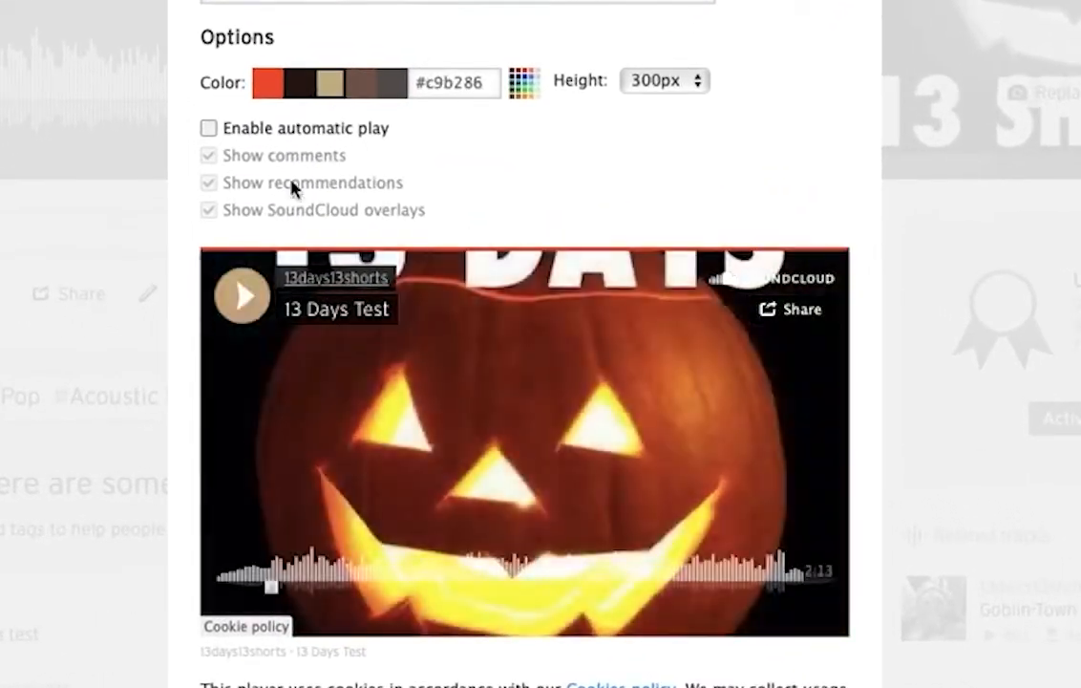
left_click(393, 84)
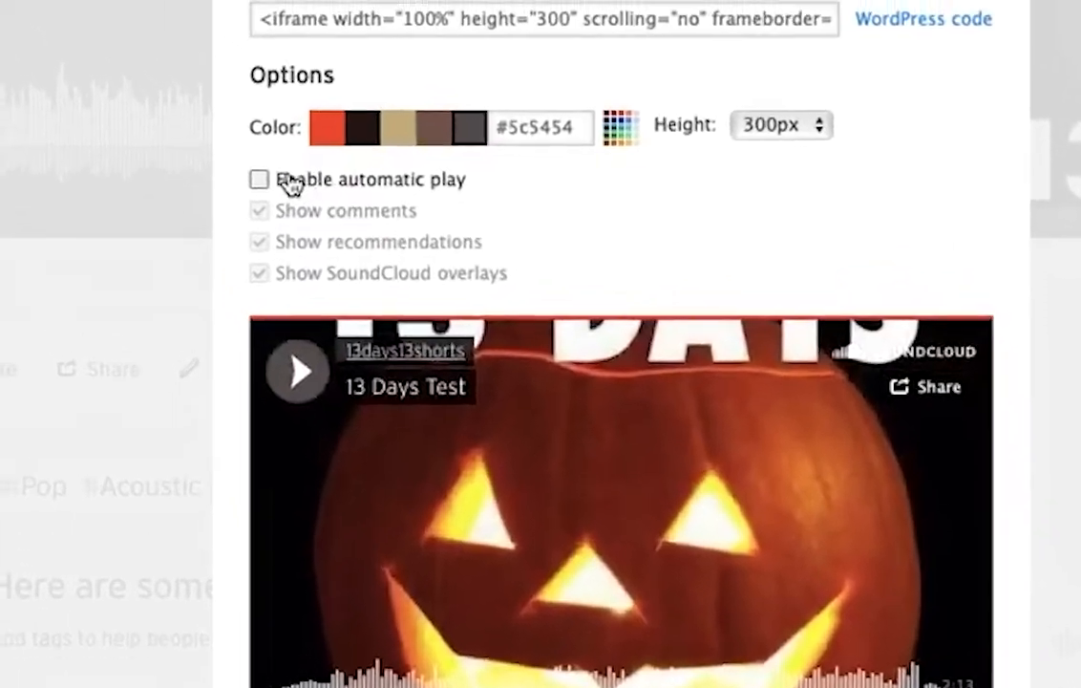
left_click(289, 182)
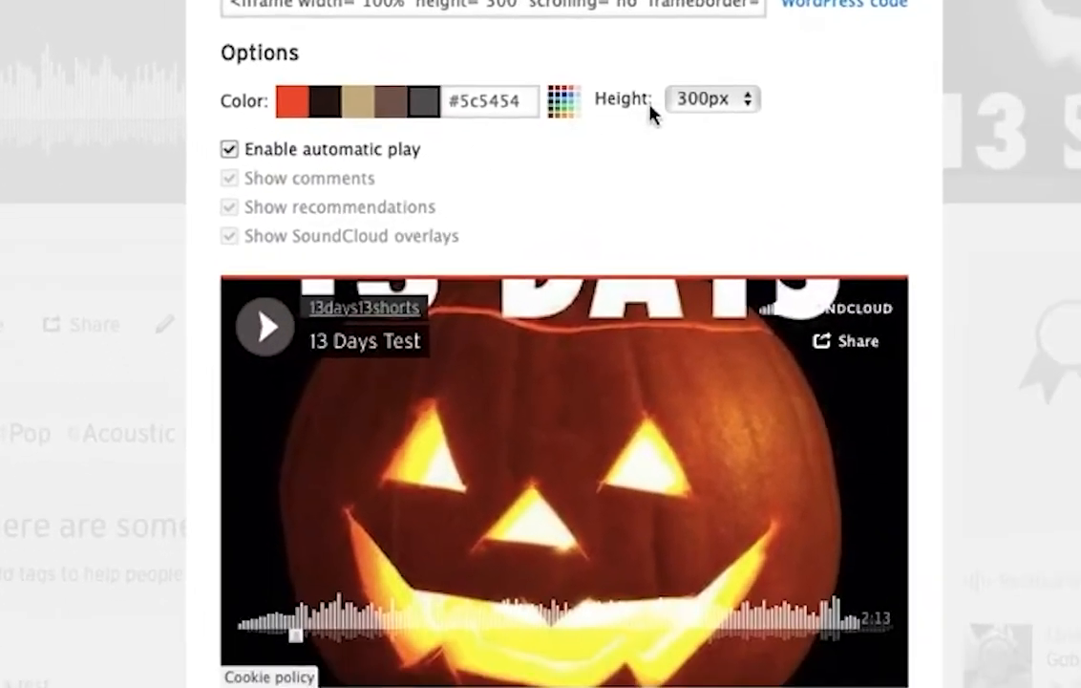
Try player heights of 450px and 600px for the large artwork player and view its preview.
left_click(702, 99)
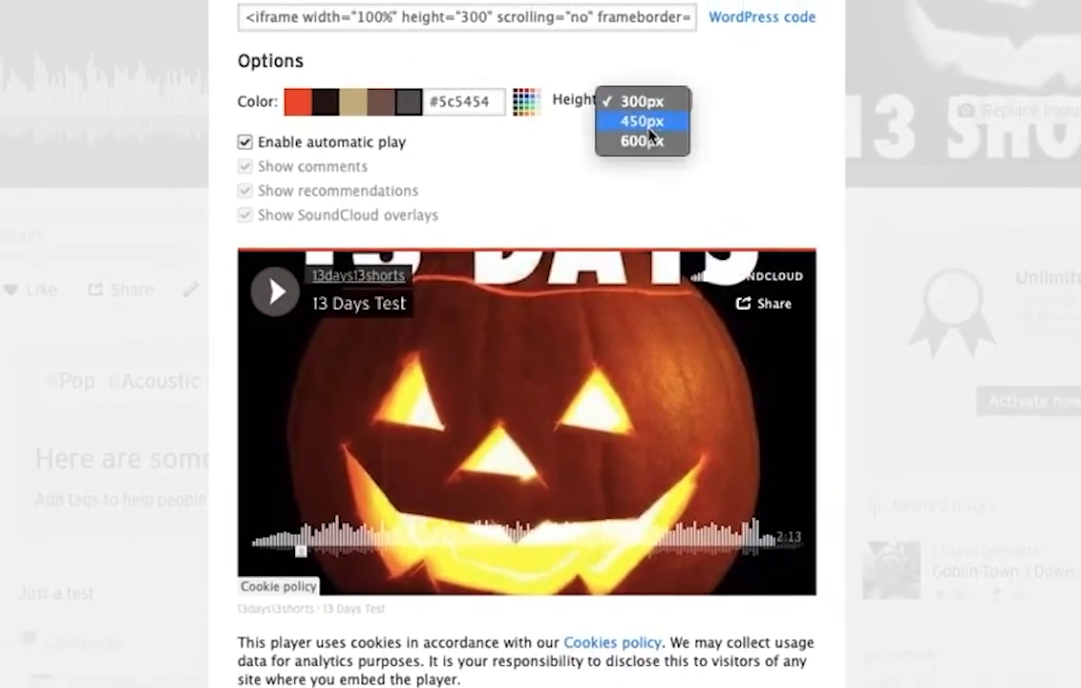
left_click(711, 124)
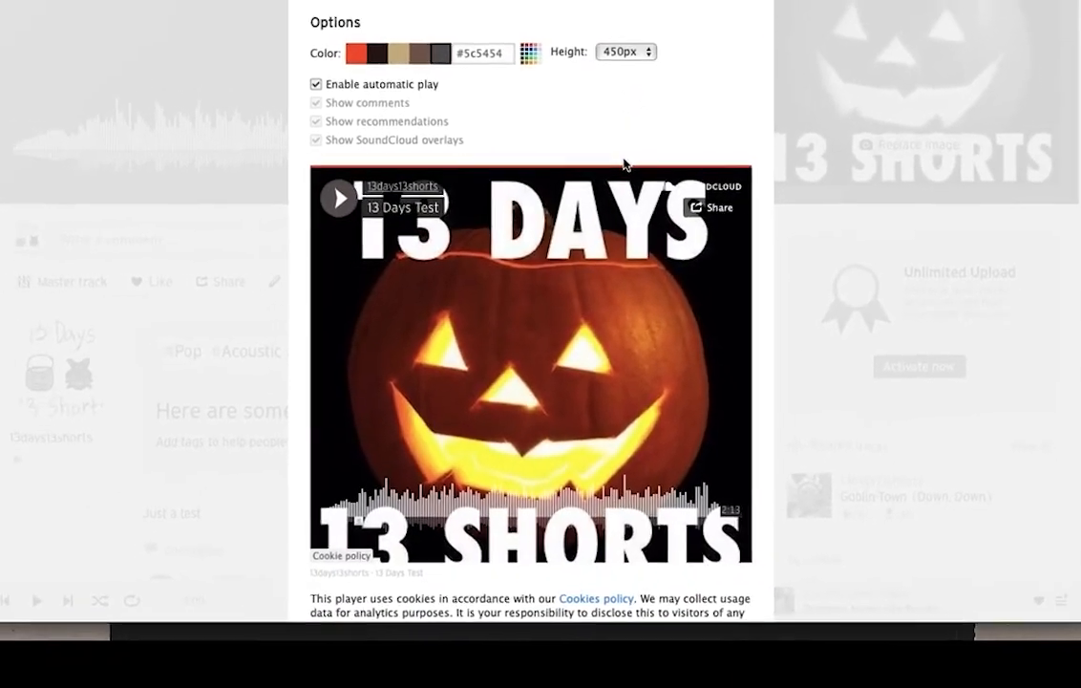
left_click(638, 54)
left_click(641, 72)
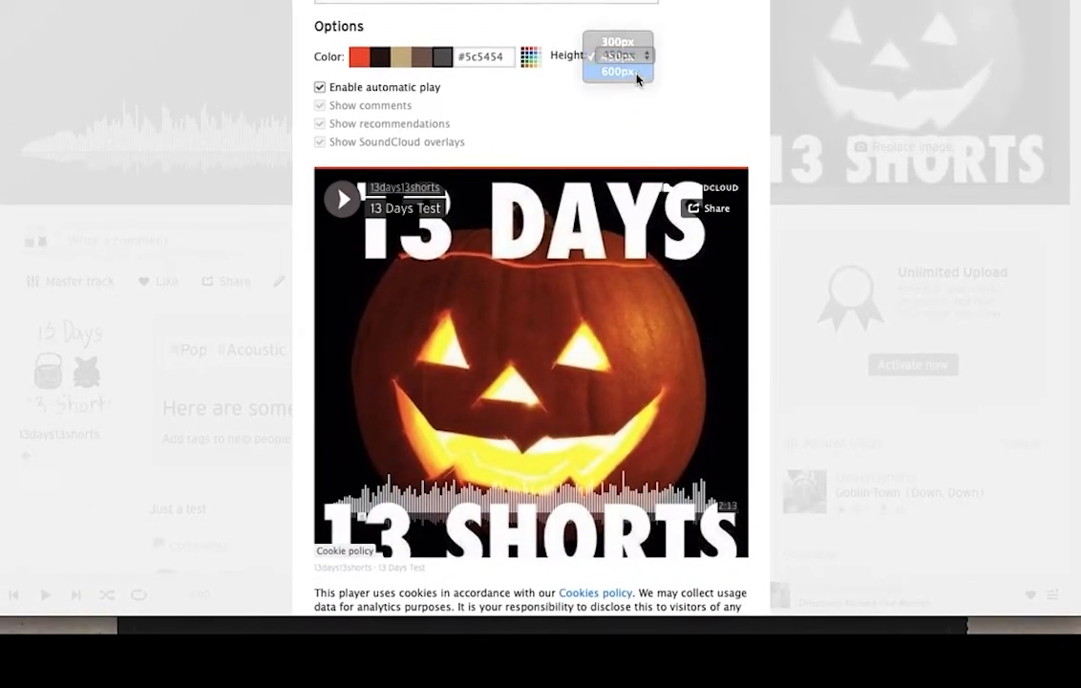
scroll(637, 124, "down", 3)
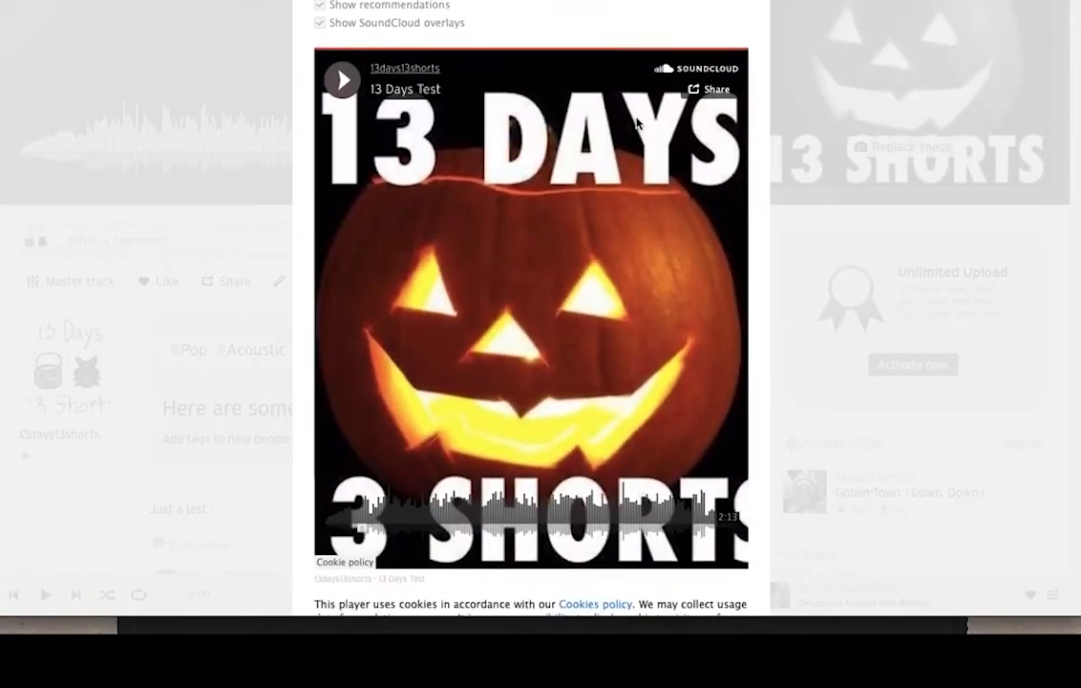
scroll(637, 124, "up", 5)
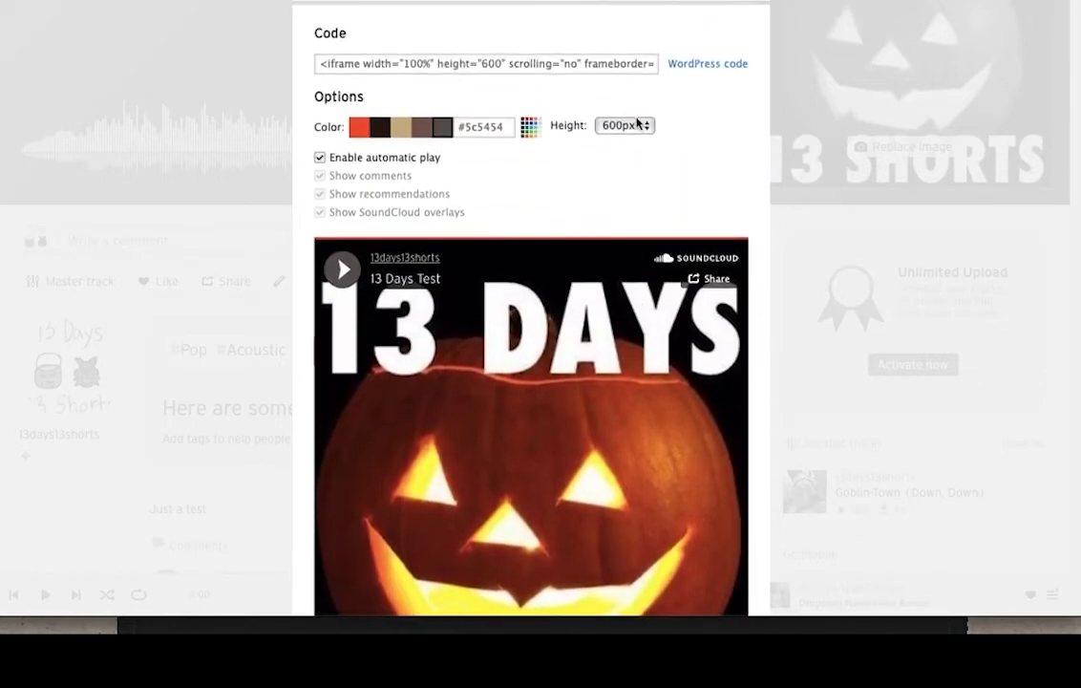
Choose the compact player layout with small artwork beside the waveform and select its embed code.
mouse_move(637, 124)
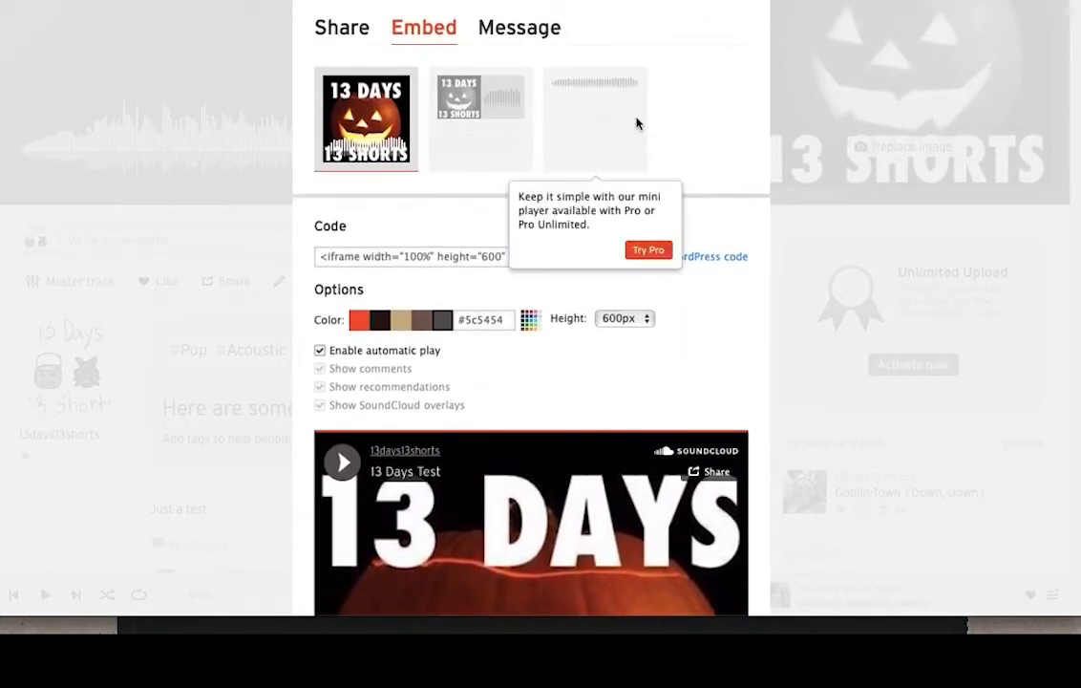
left_click(494, 133)
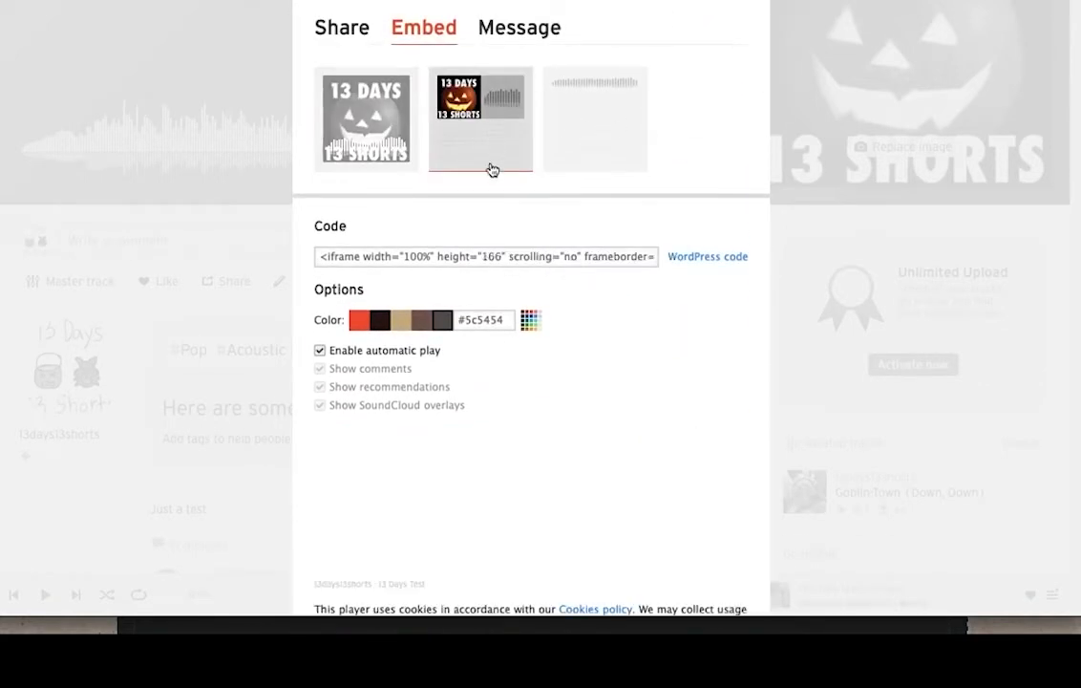
scroll(490, 227, "down", 1)
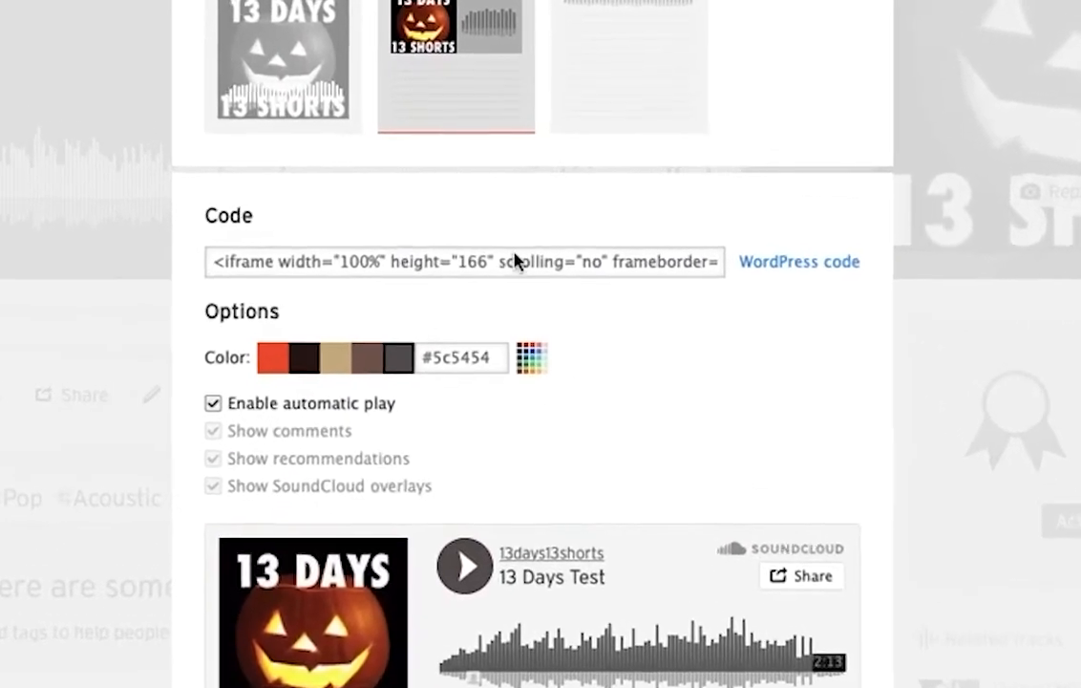
left_click(519, 199)
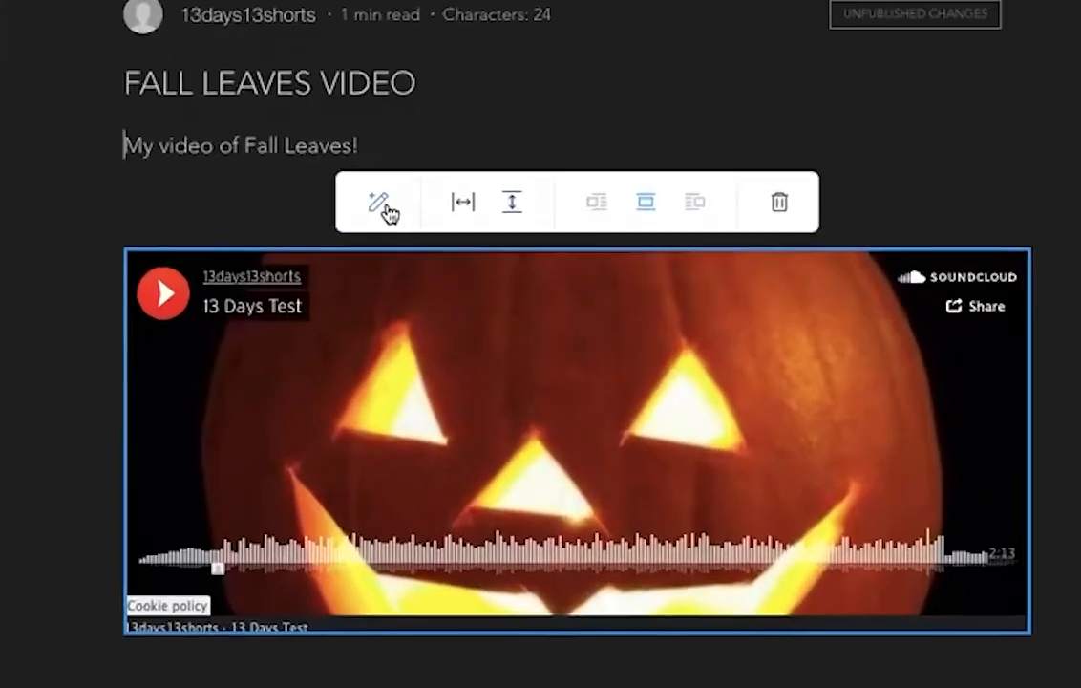
Replace the HTML code of the SoundCloud embed in the Wix post with the compact player's code and save it.
left_click(436, 300)
left_click(414, 312)
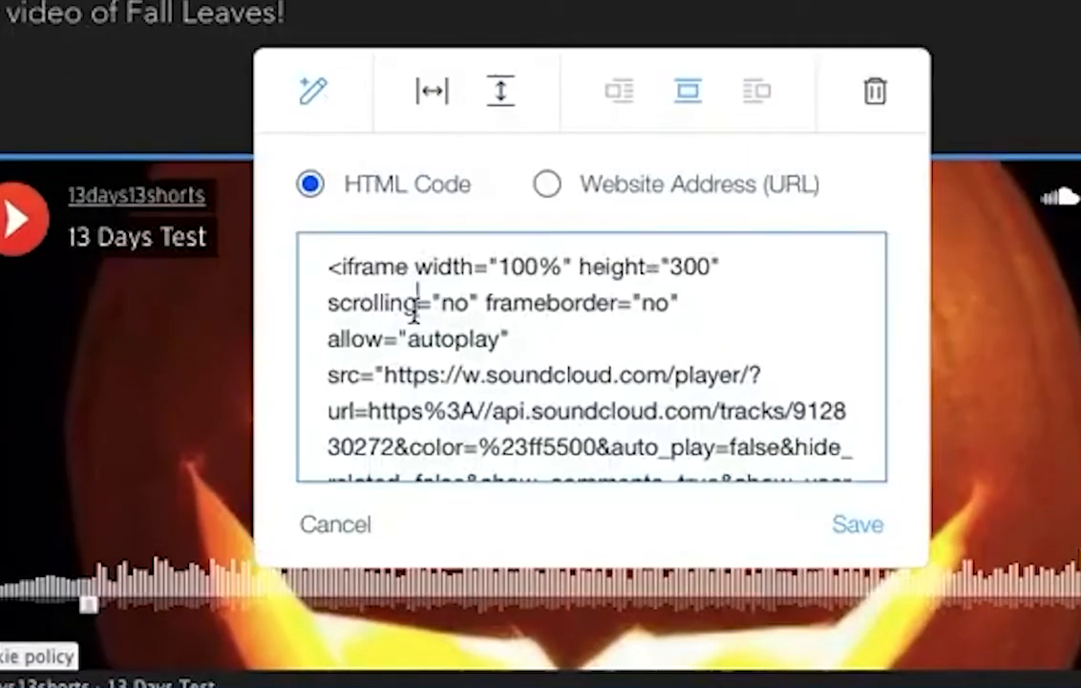
key("ctrl+a")
key("ctrl+v")
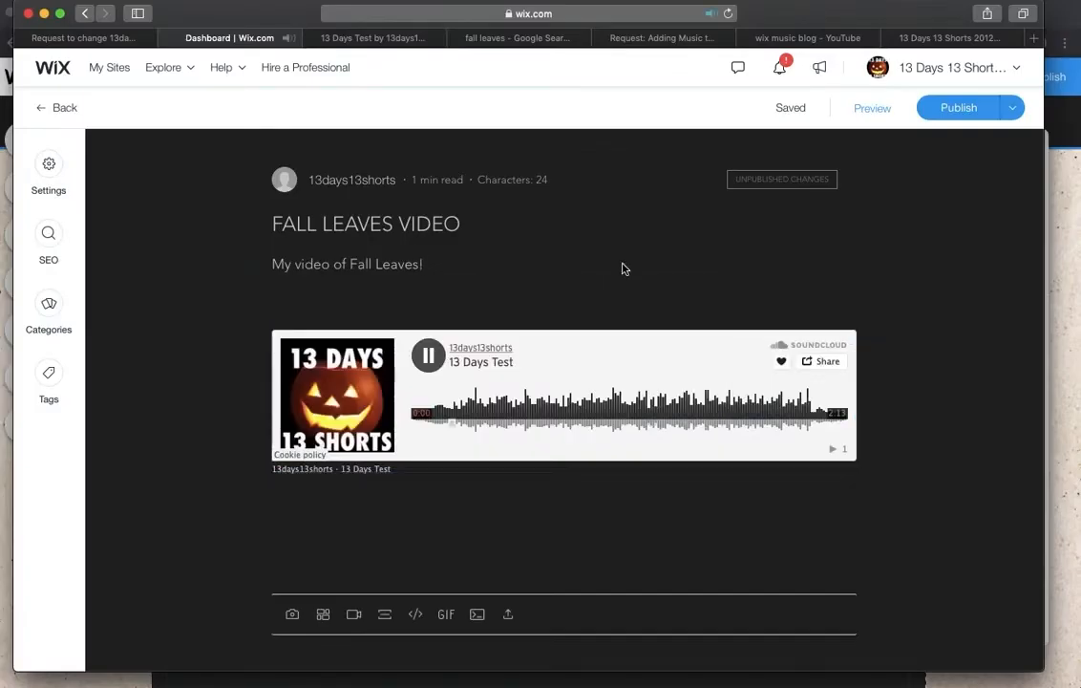
Switch to SoundCloud and check whether the mini player embed layout is available.
left_click(408, 38)
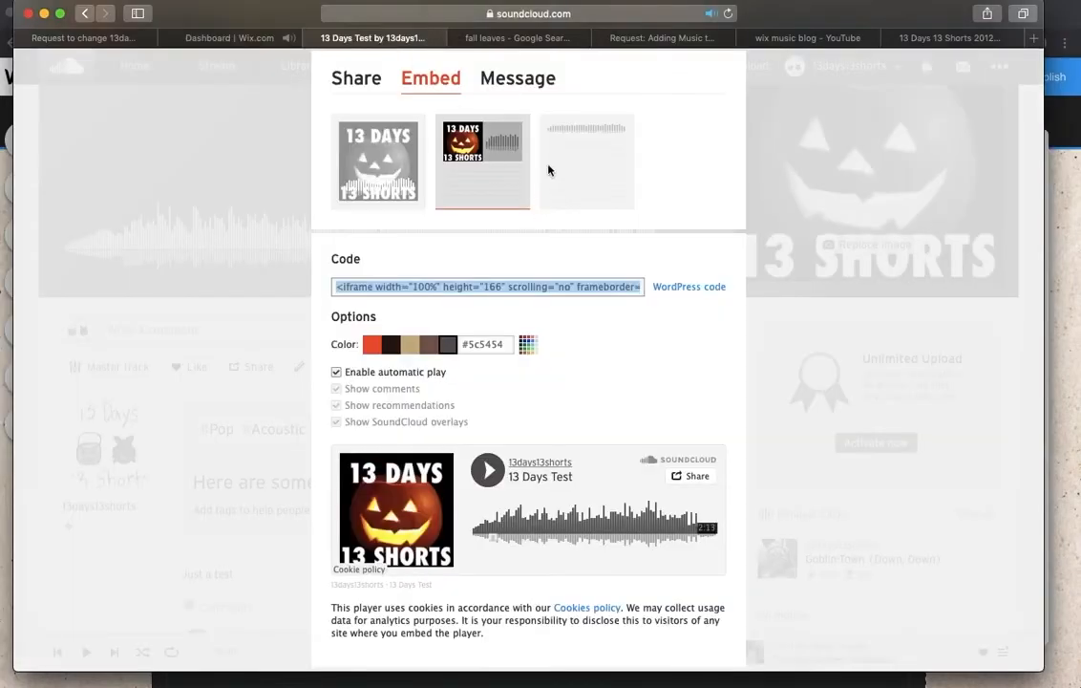
left_click(574, 165)
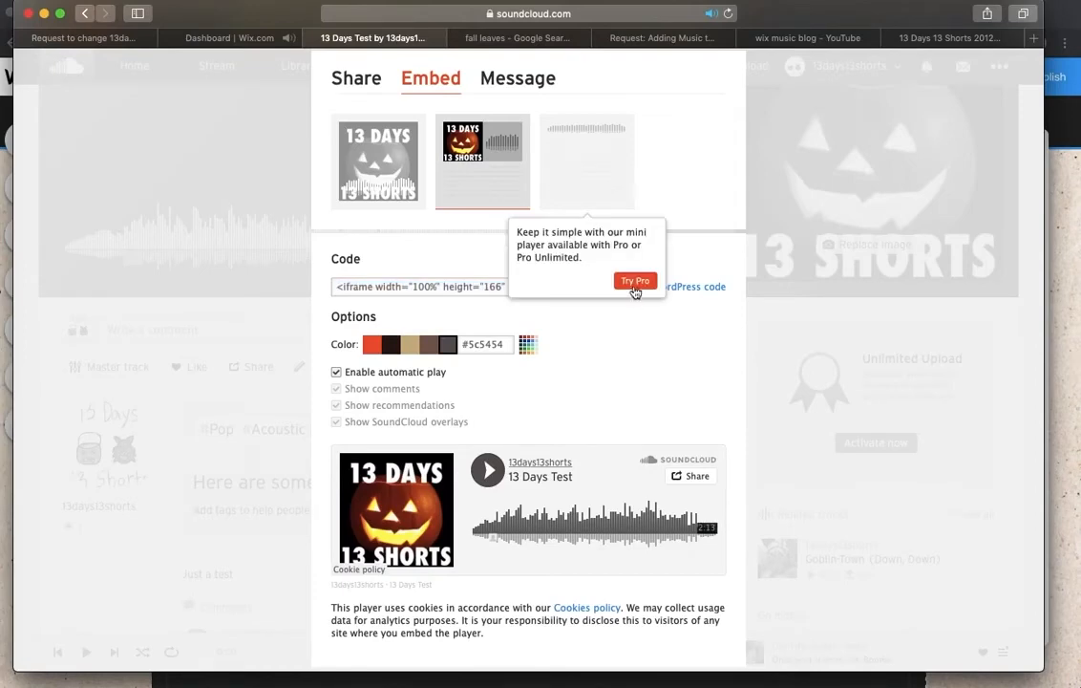
Return to the Wix post and try to pause the embedded track.
left_click(230, 39)
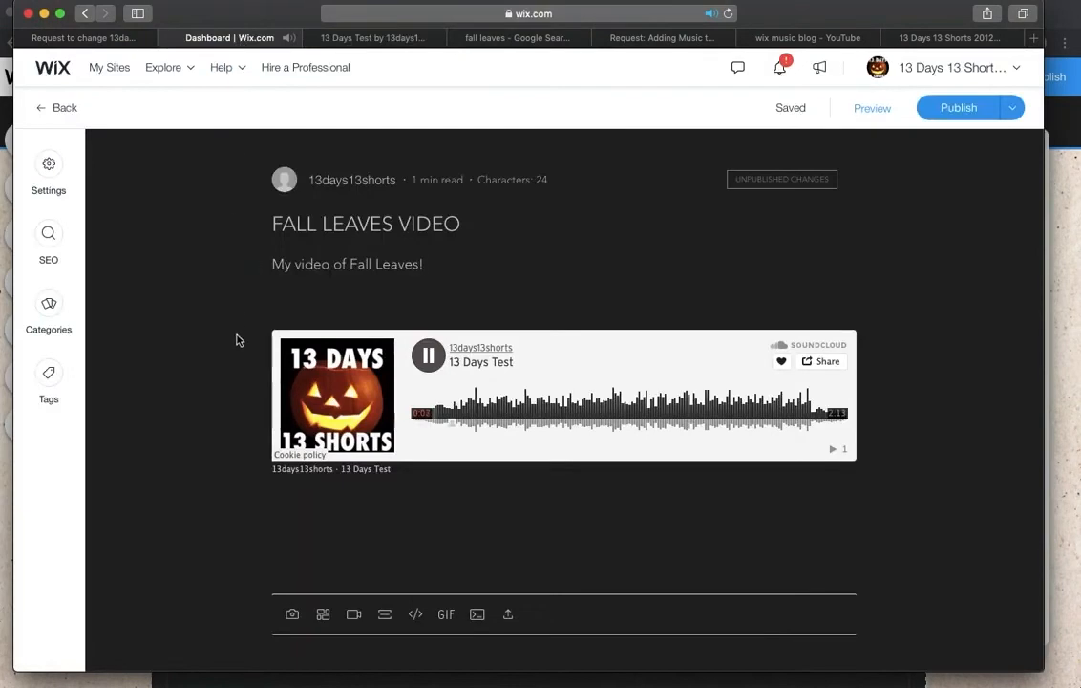
left_click(424, 361)
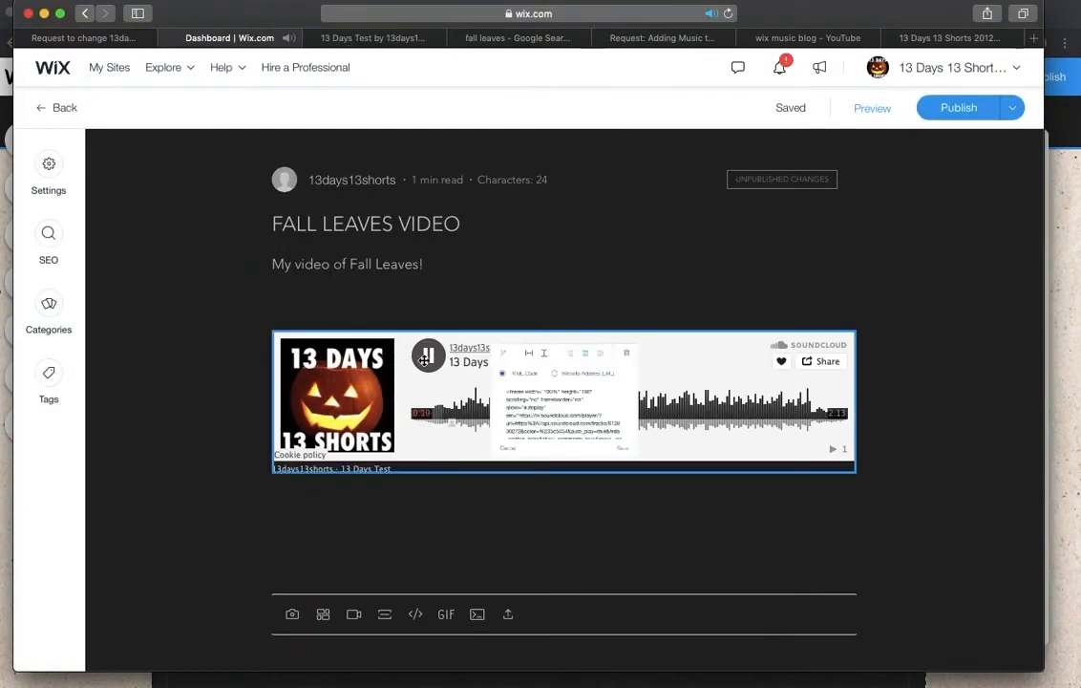
left_click(616, 256)
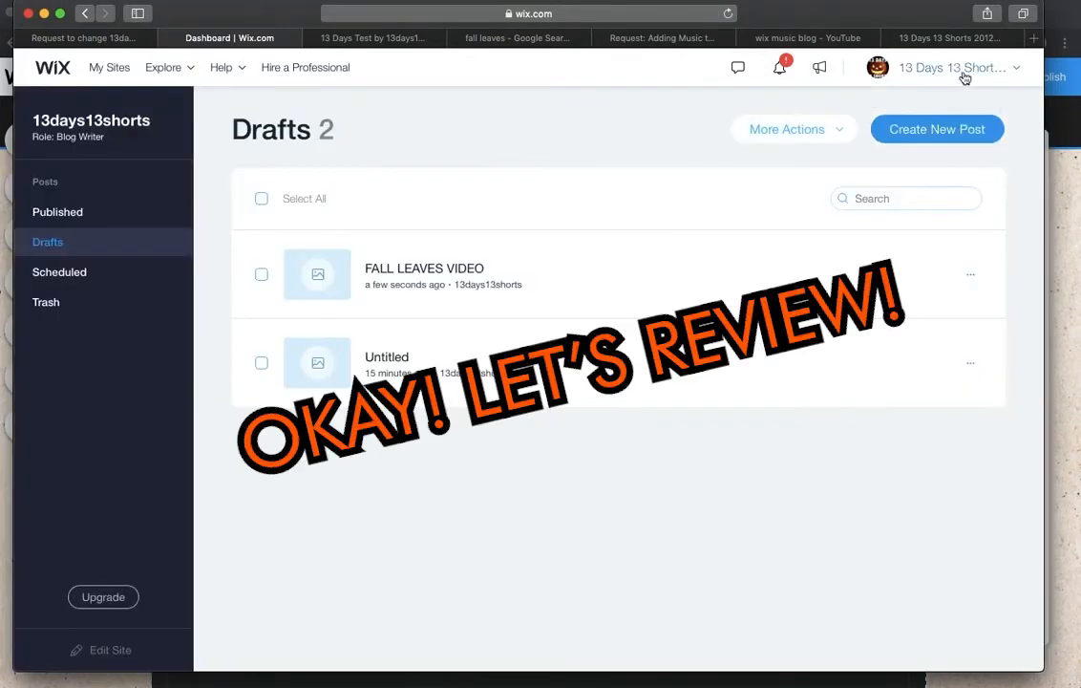
Open the Wix account settings and review the name, profile image, login, social login and email preference sections.
left_click(964, 78)
left_click(880, 187)
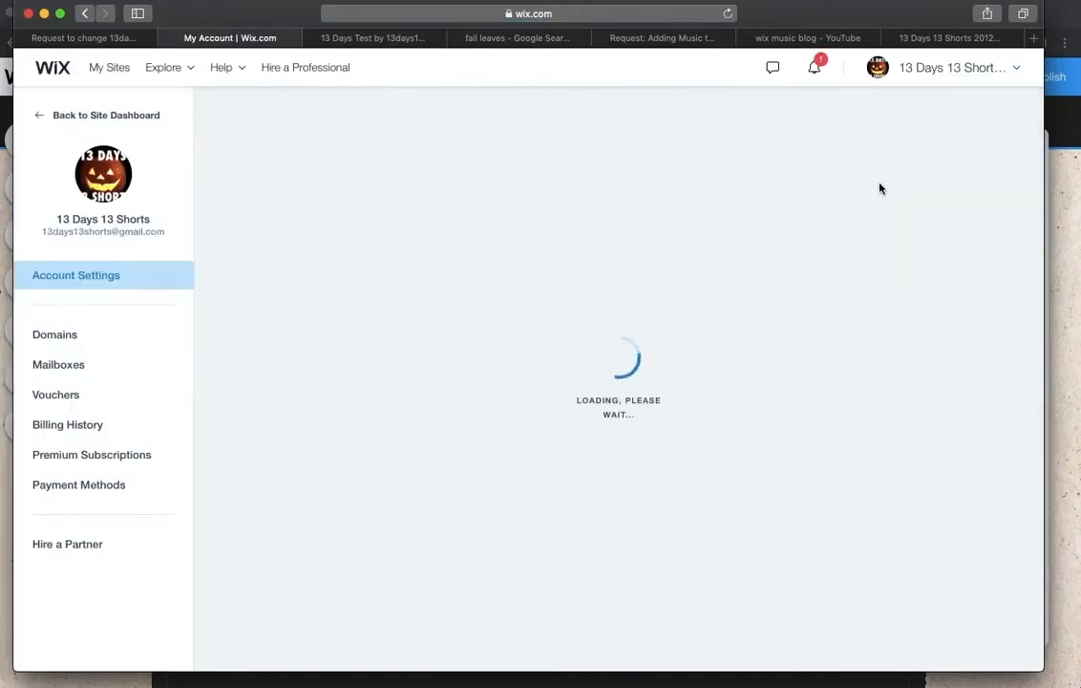
scroll(787, 268, "down", 3)
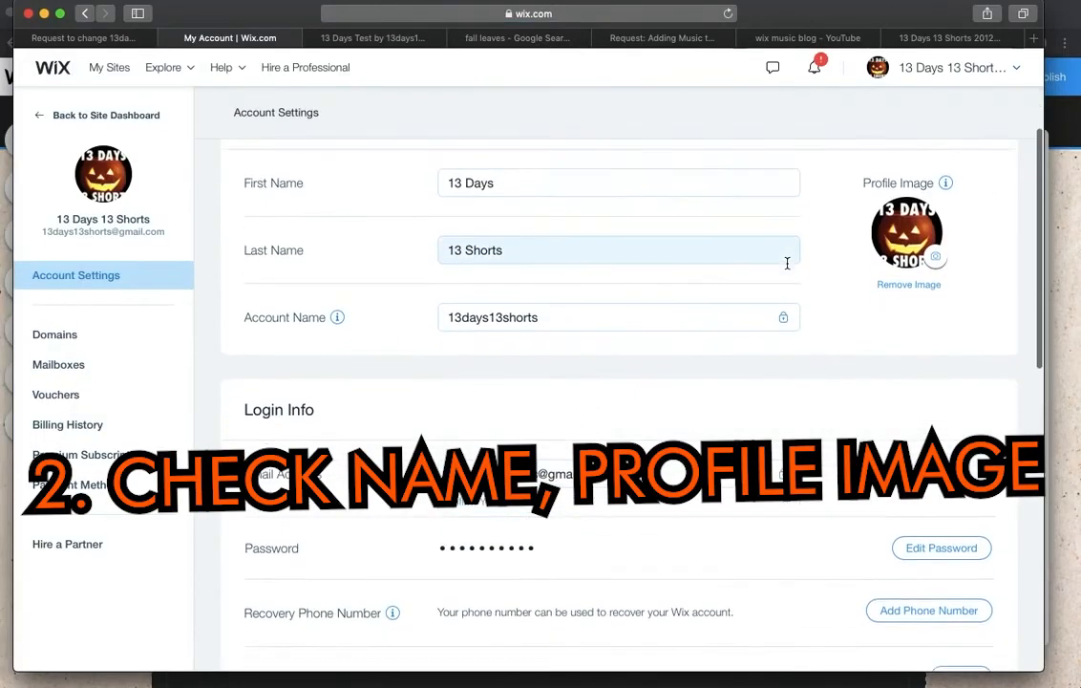
scroll(787, 267, "down", 10)
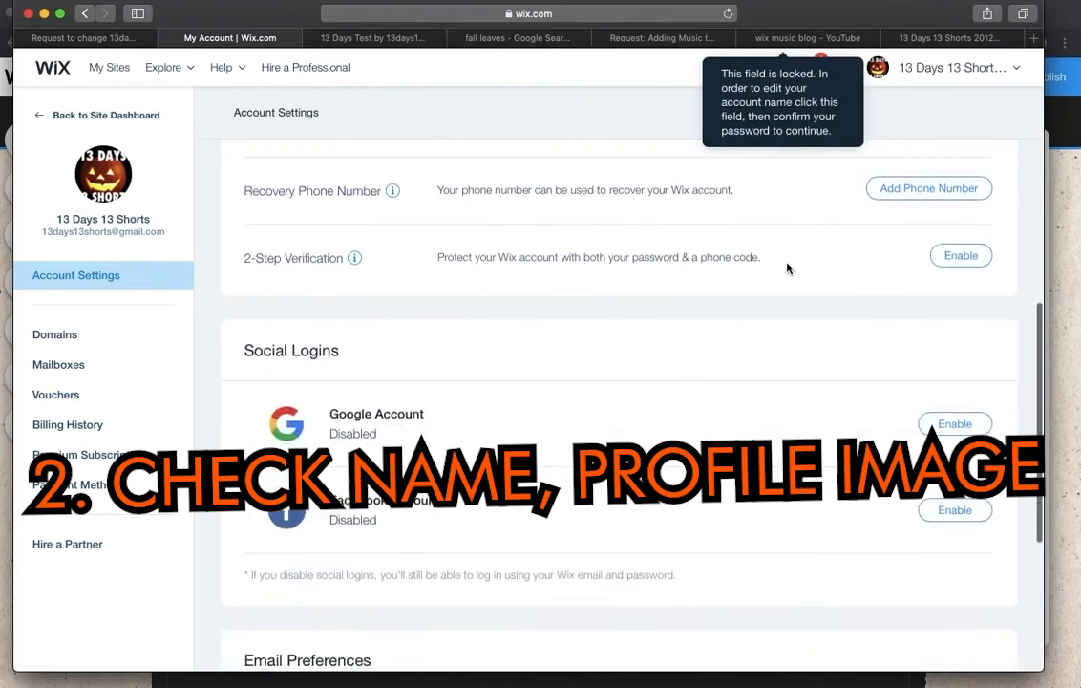
scroll(787, 268, "down", 3)
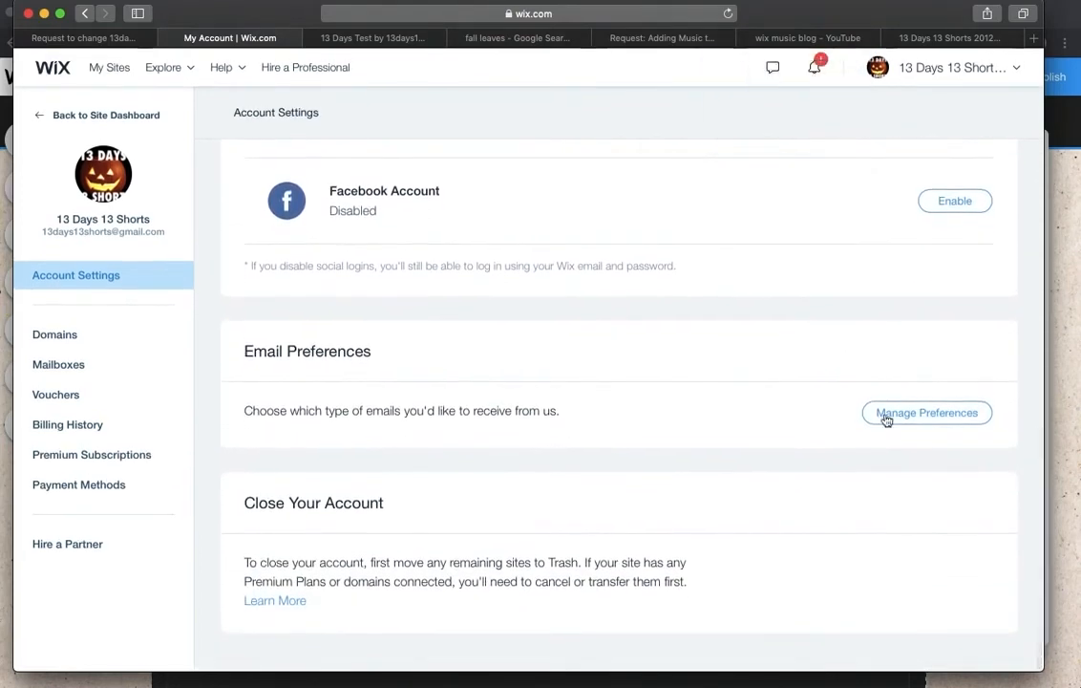
Review the account's email preference options, such as special offers and tips, and return to the blog dashboard.
left_click(917, 413)
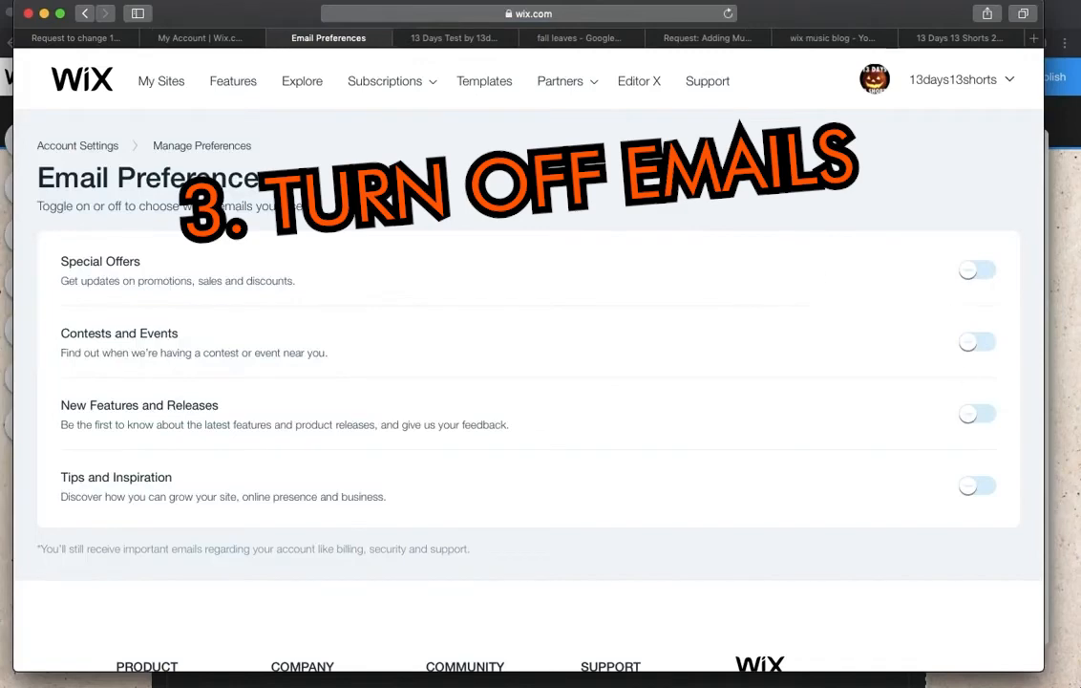
key("super+w")
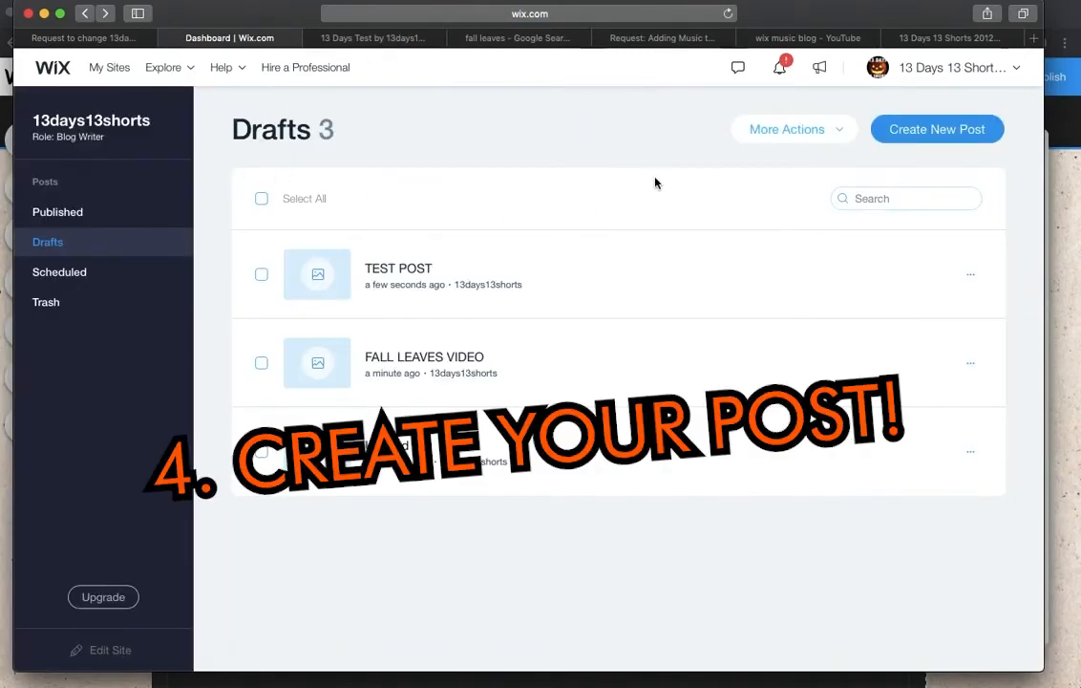
Create a new blog post titled "TEST POST" with the body text "this is a test post".
left_click(912, 139)
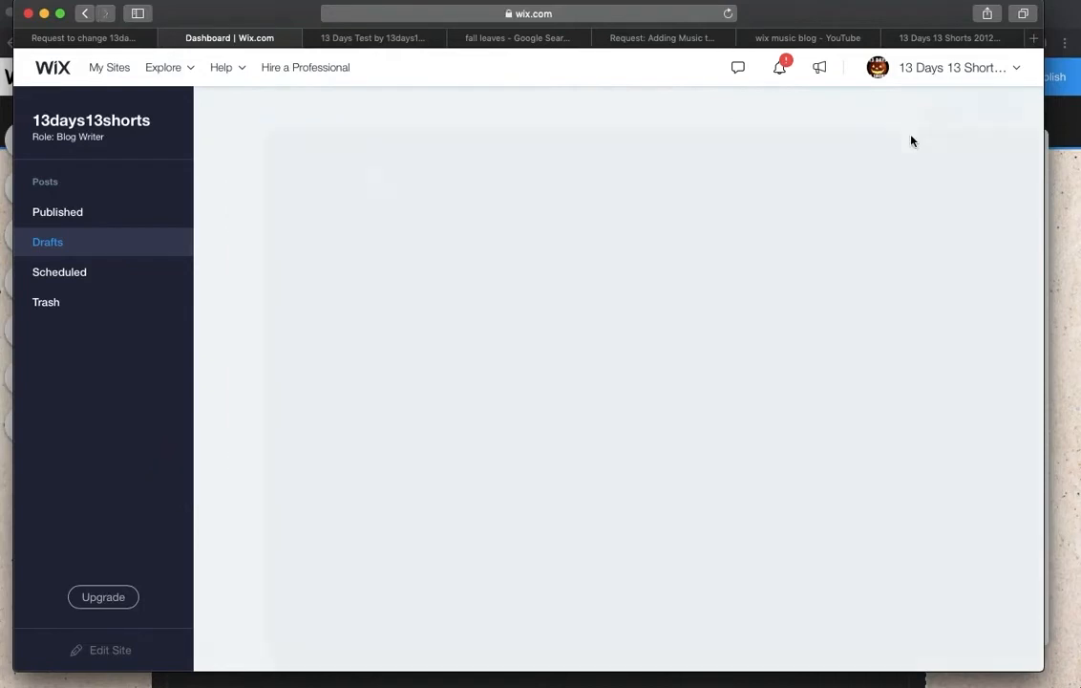
type("TEST POST")
key("Return")
type("this is a test post")
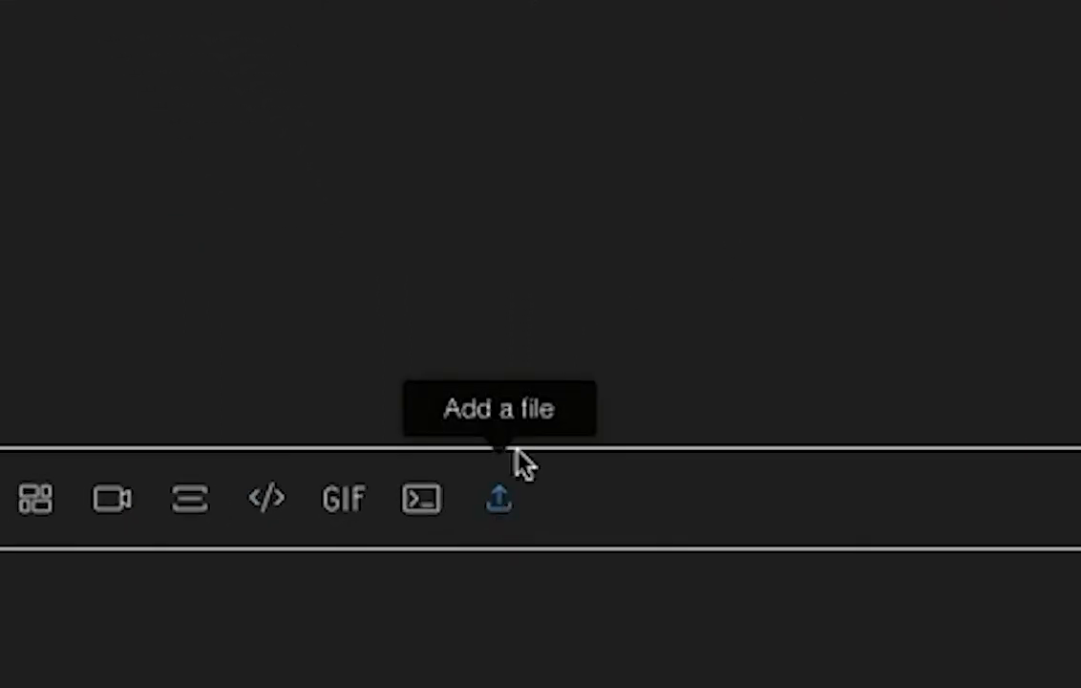
Schedule the test post for publication on October 18, 2020 at 02:36 PM.
left_click(1010, 110)
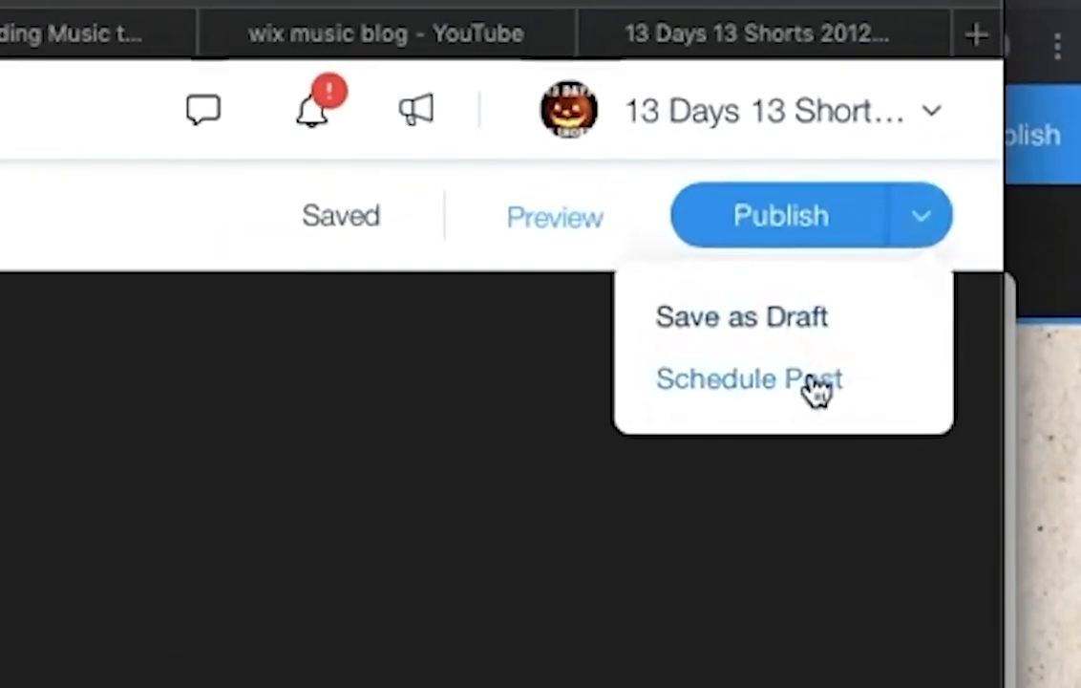
left_click(815, 382)
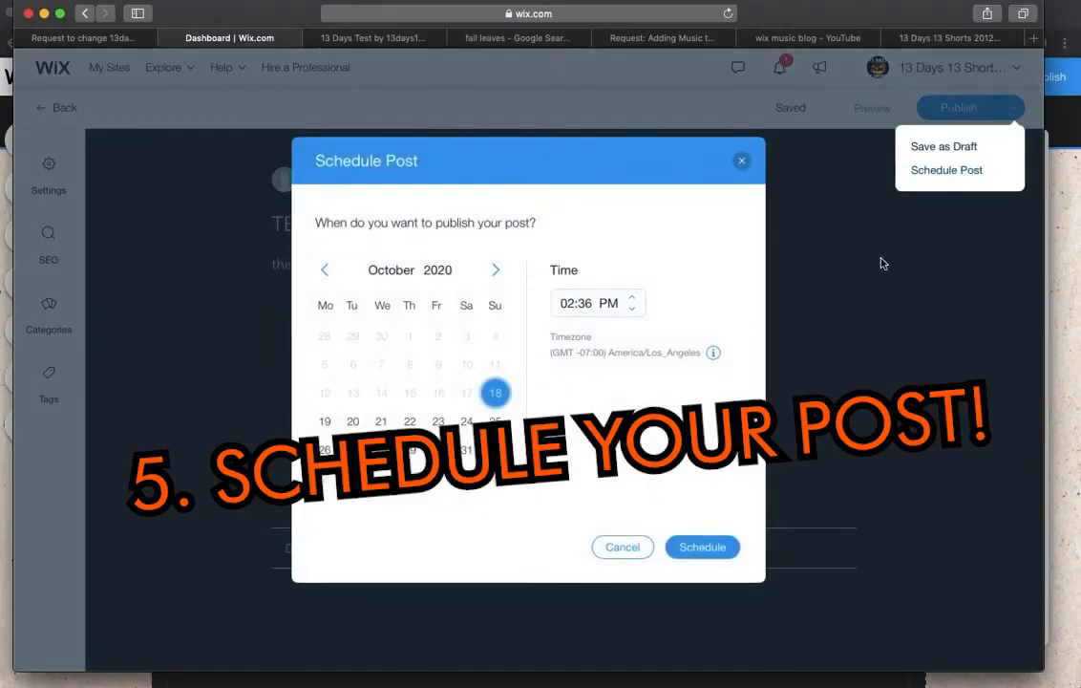
left_click(698, 553)
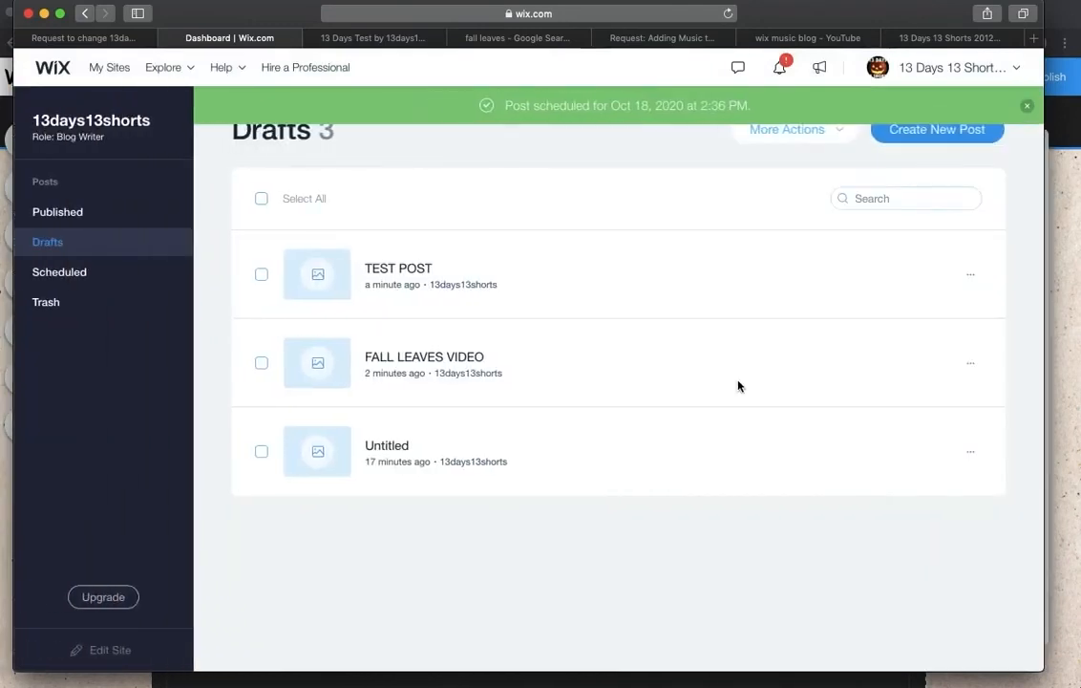
Move the scheduled "TEST POST" to the trash and restore it from there.
left_click(123, 276)
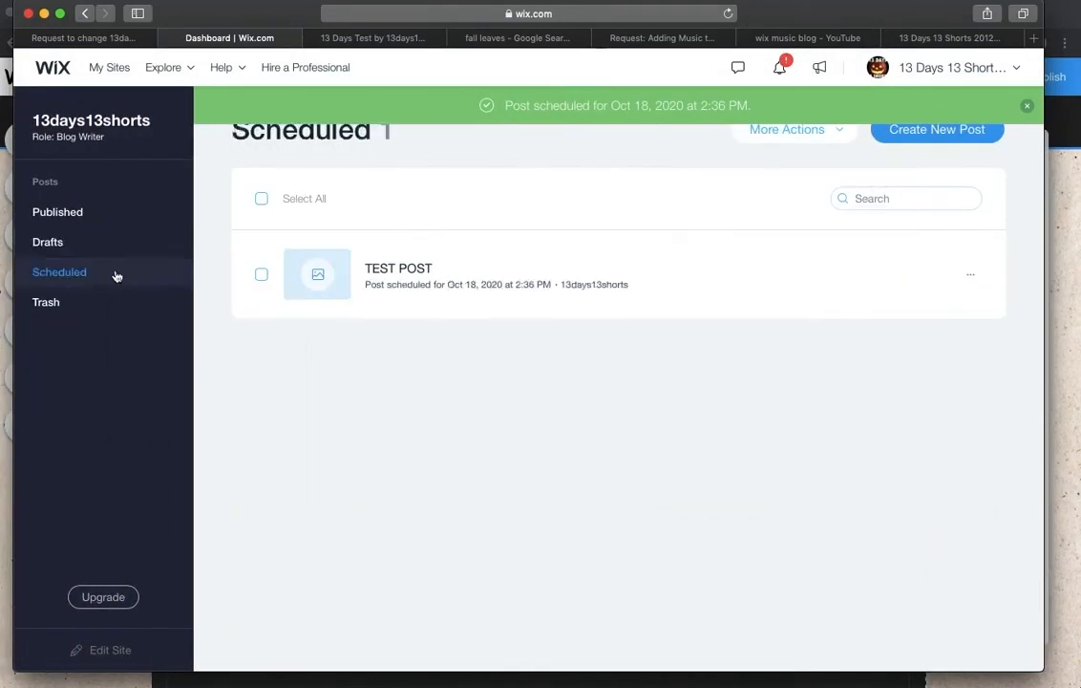
left_click(260, 274)
left_click(972, 276)
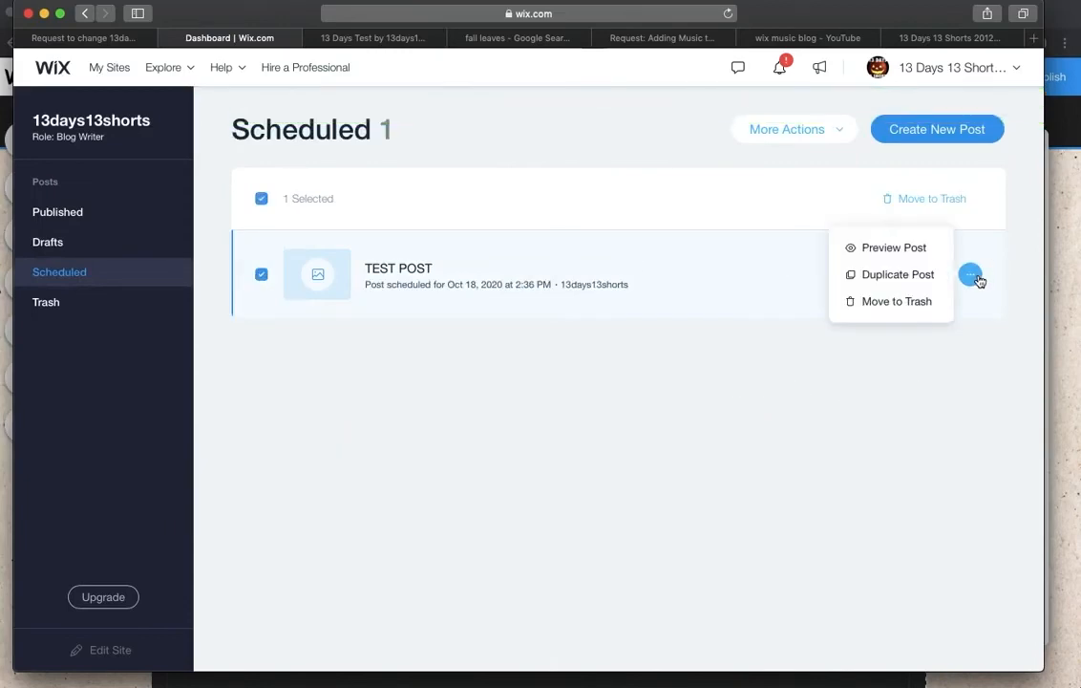
left_click(938, 198)
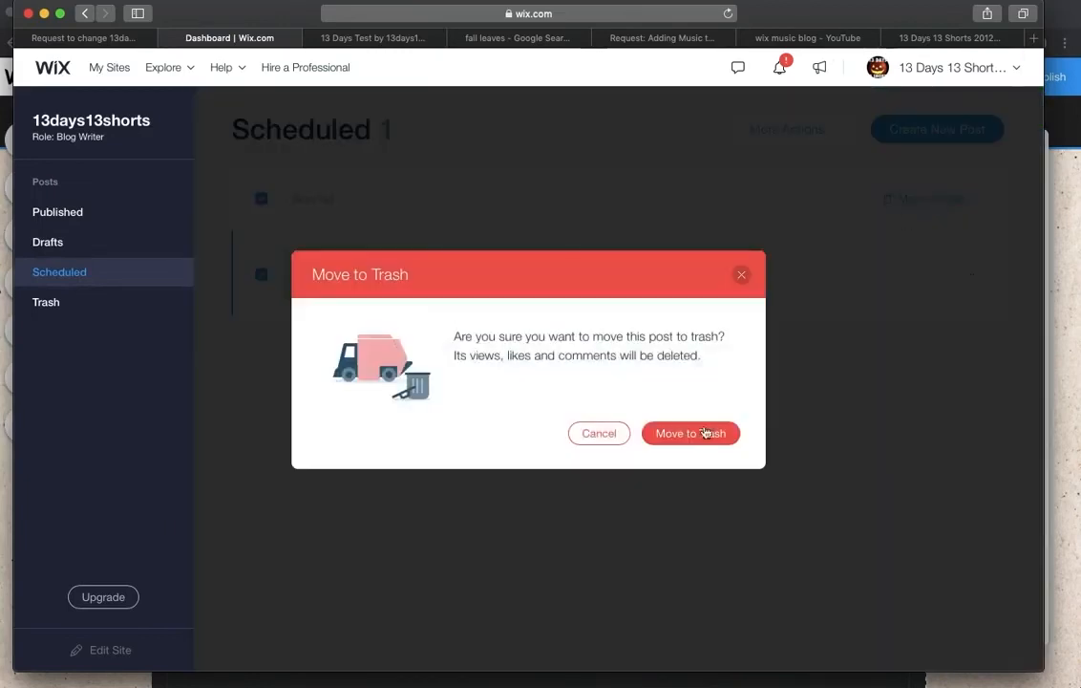
left_click(702, 440)
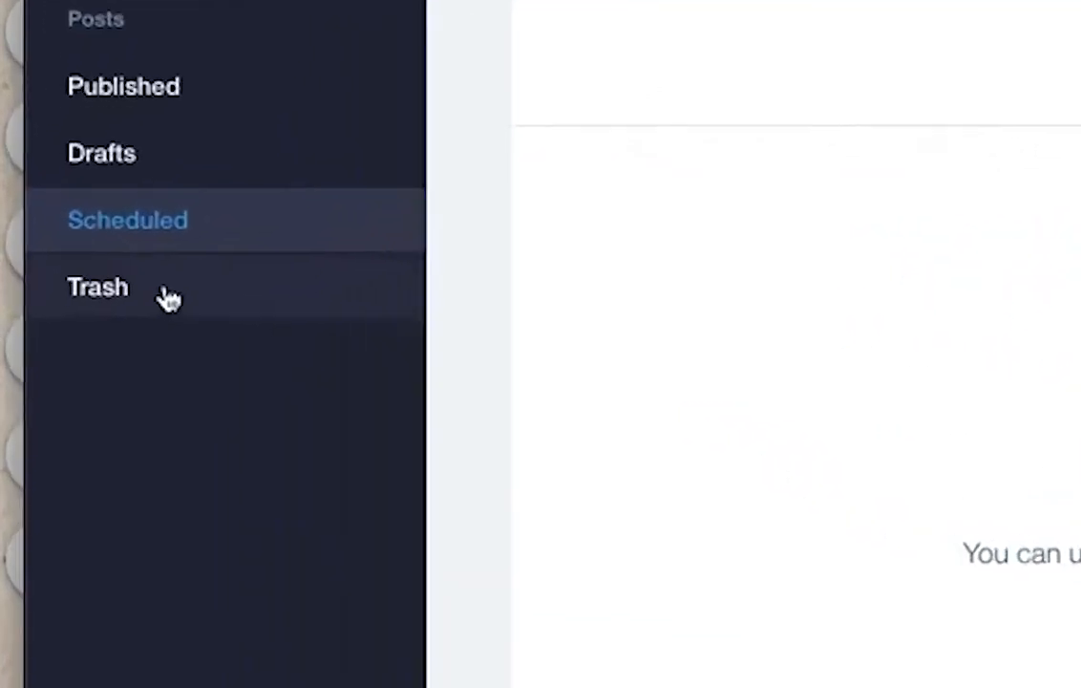
left_click(57, 302)
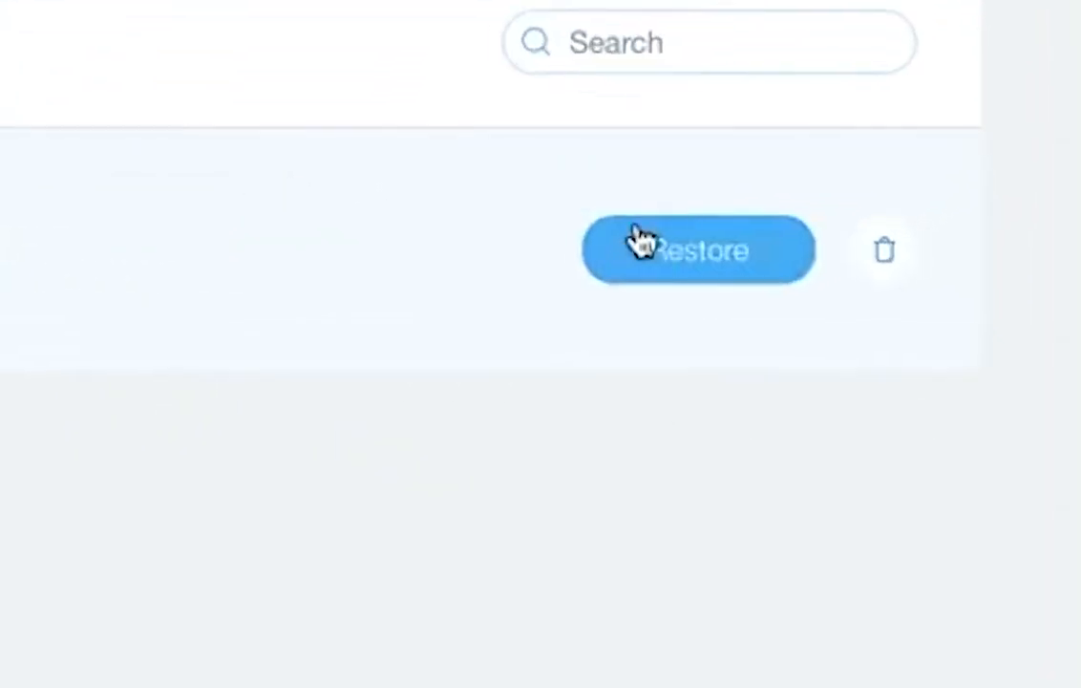
left_click(723, 267)
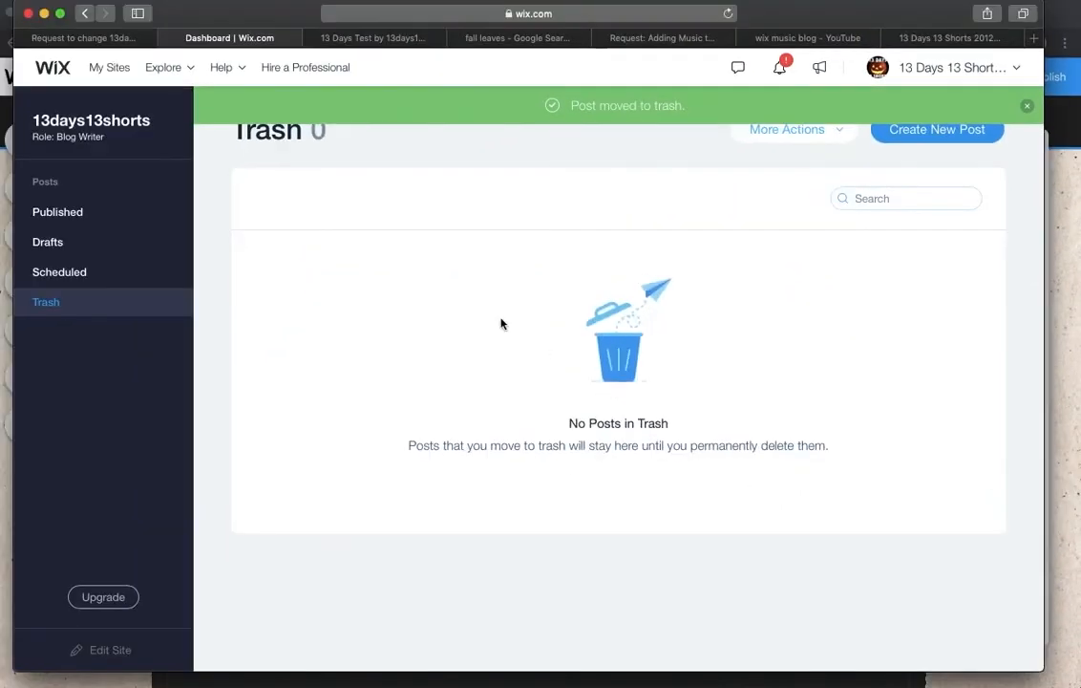